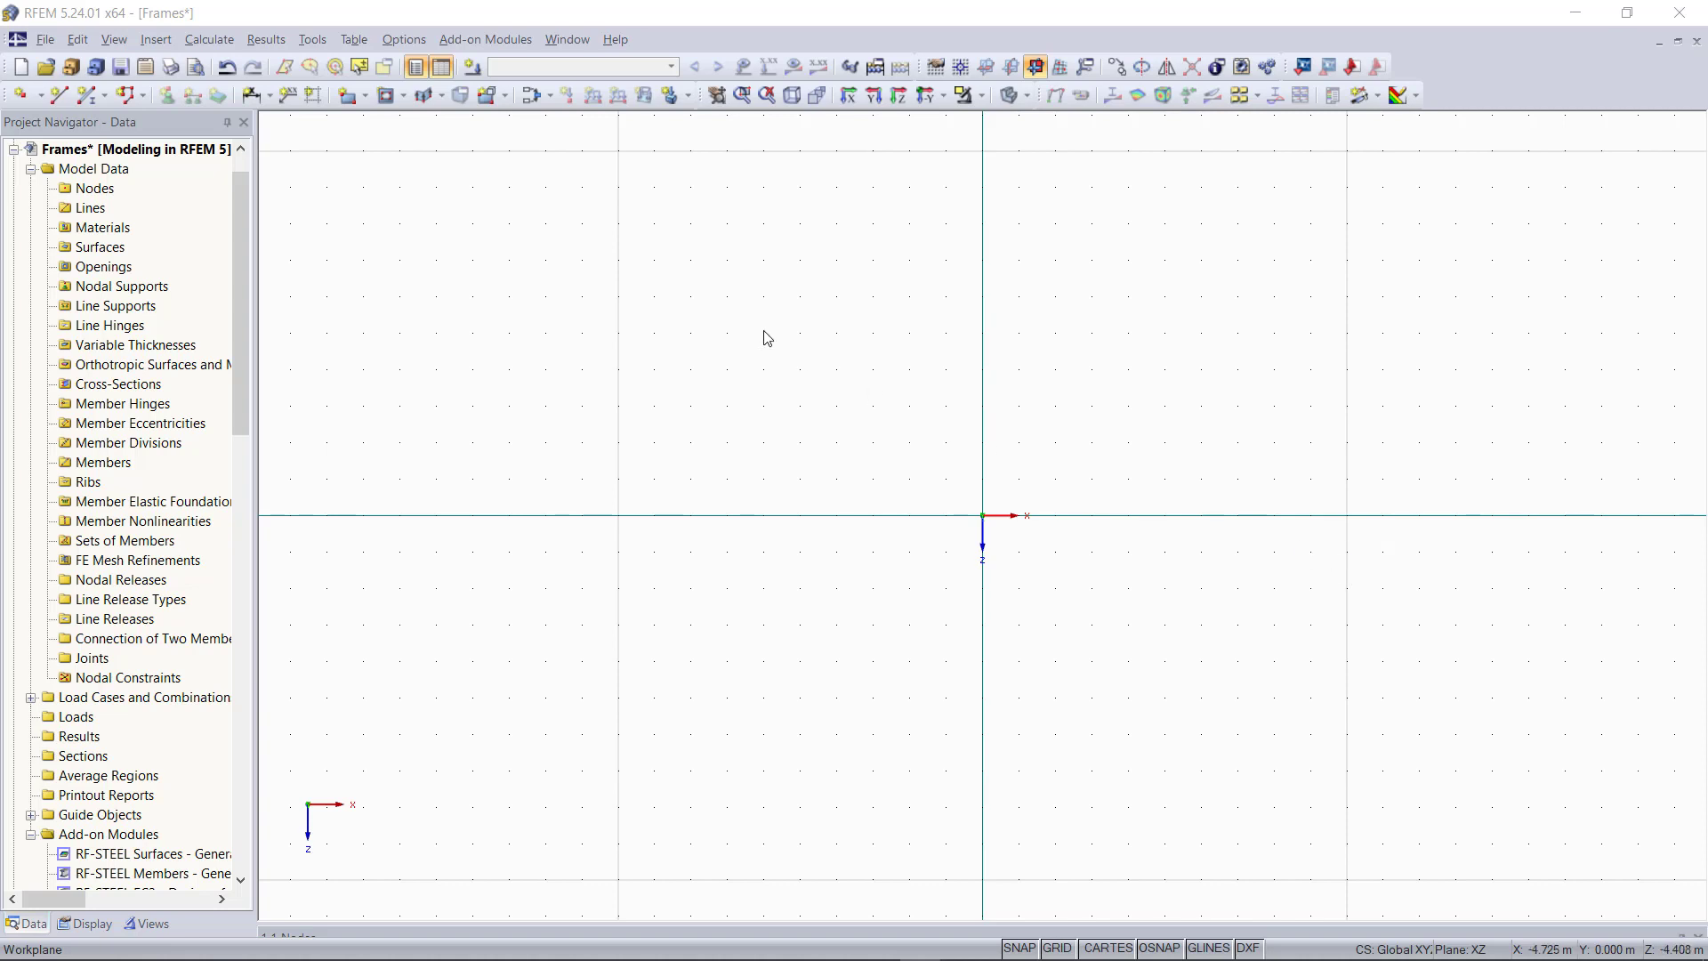
Start a new beam member and choose the rolled I-section IPE 200 as its cross-section
left_click(86, 95)
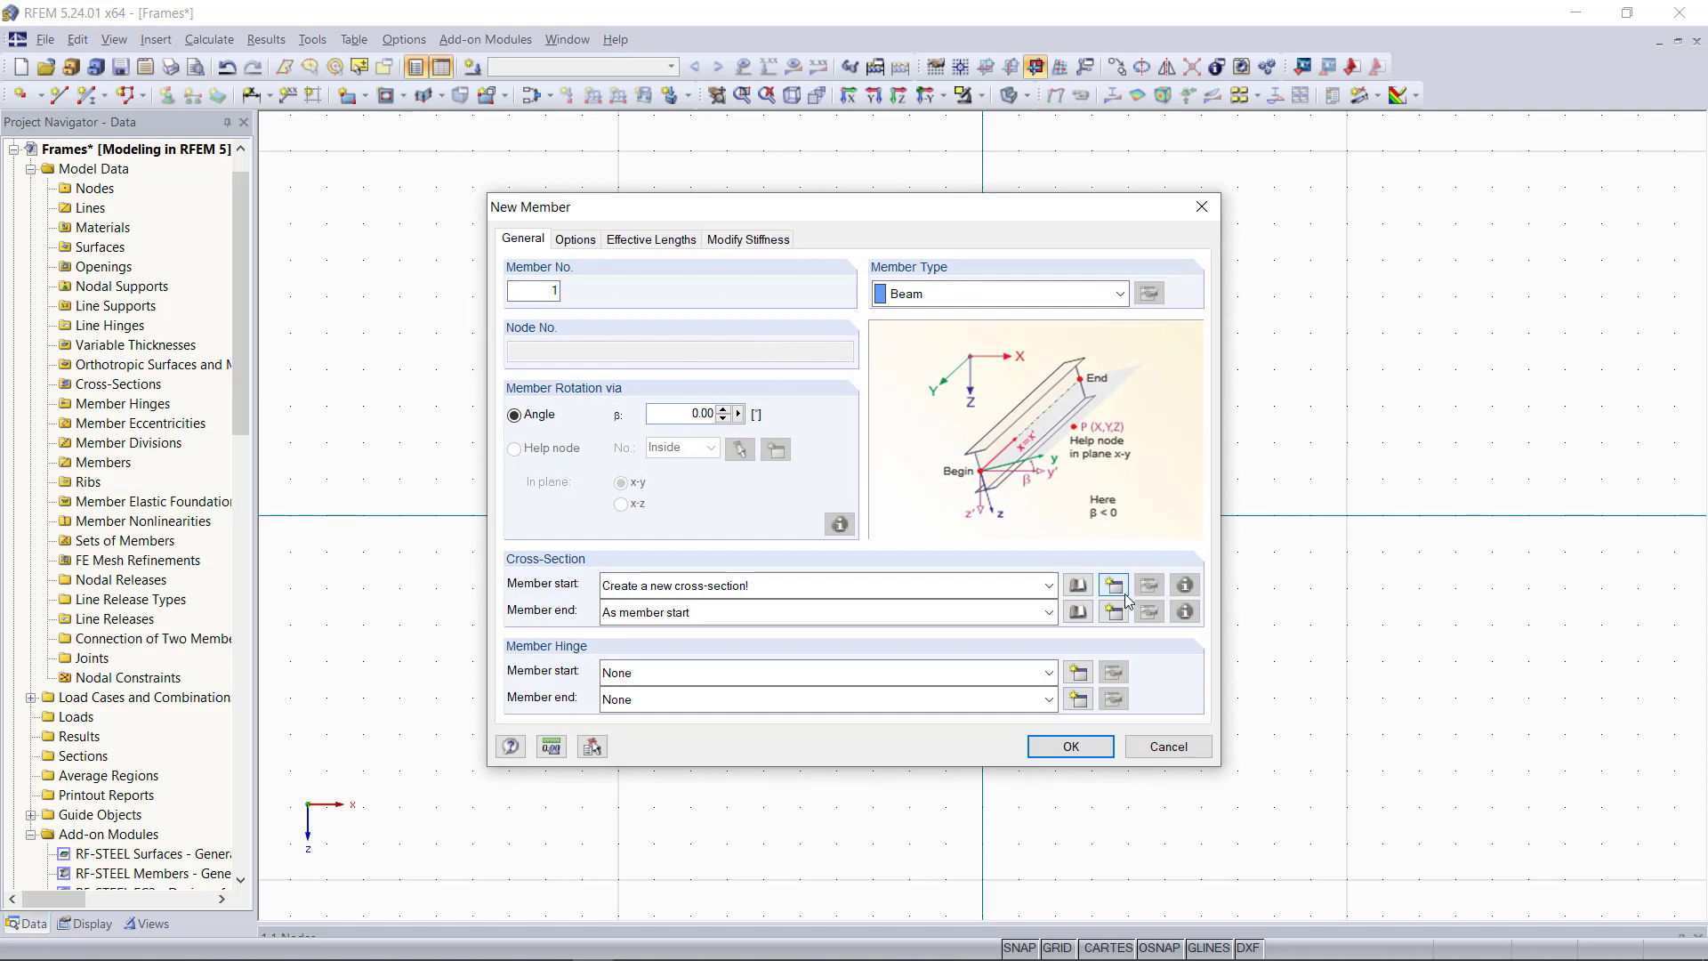
left_click(1079, 586)
left_click(587, 274)
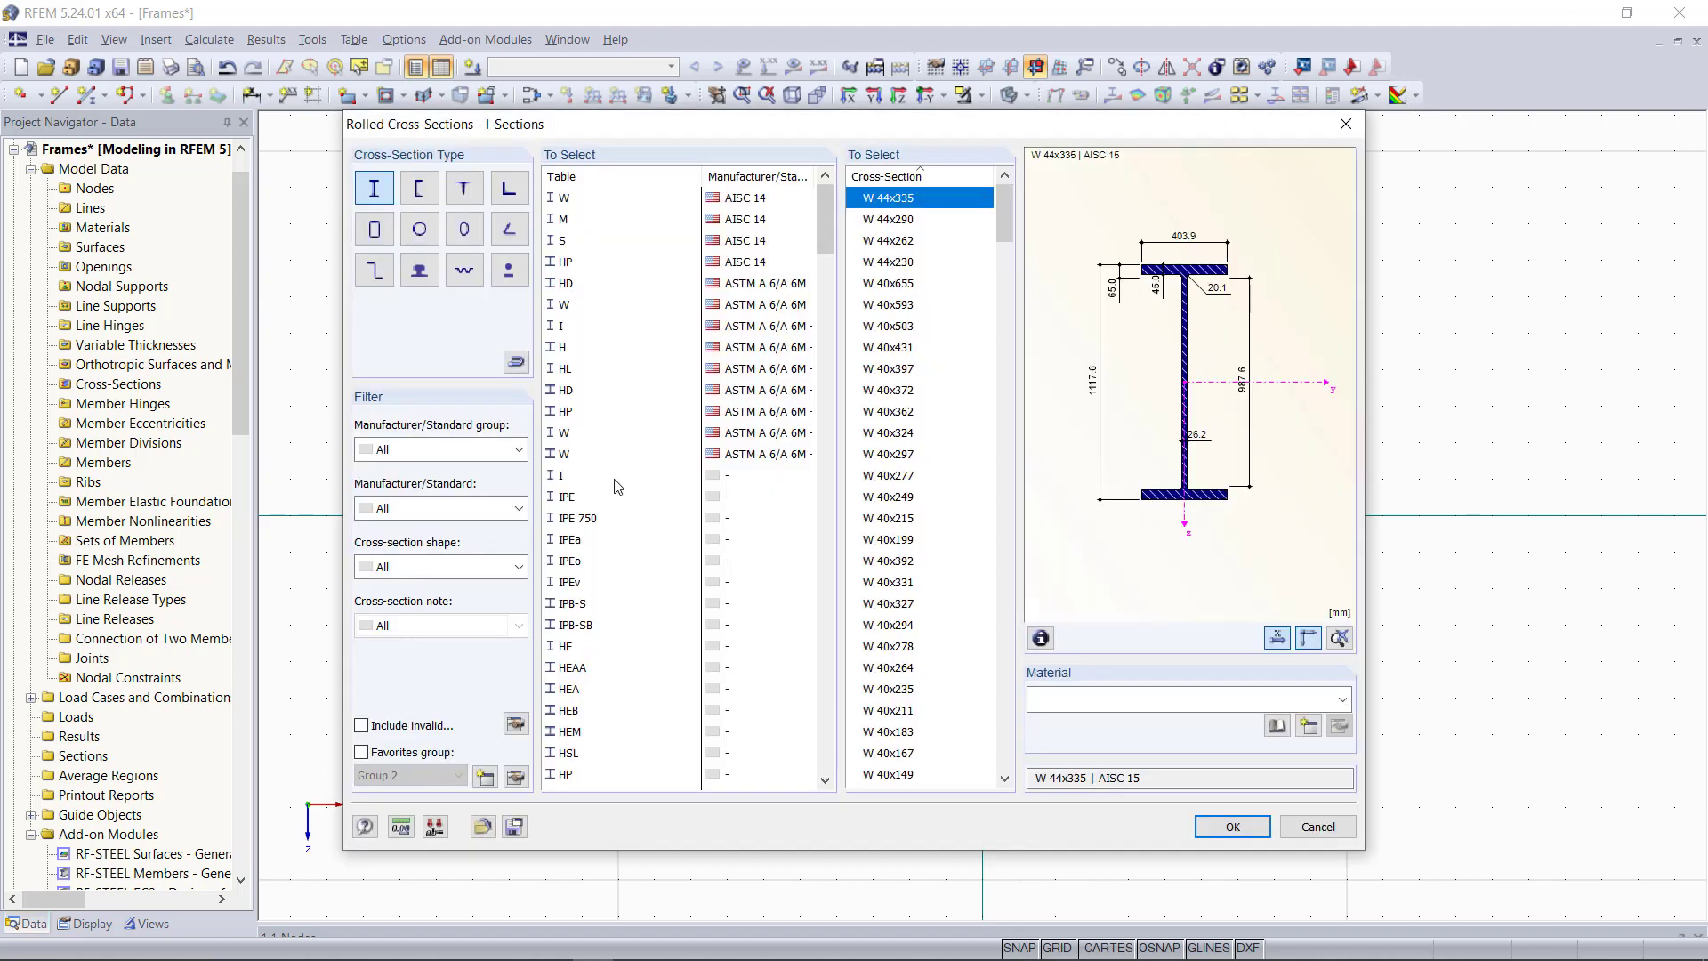
left_click(579, 498)
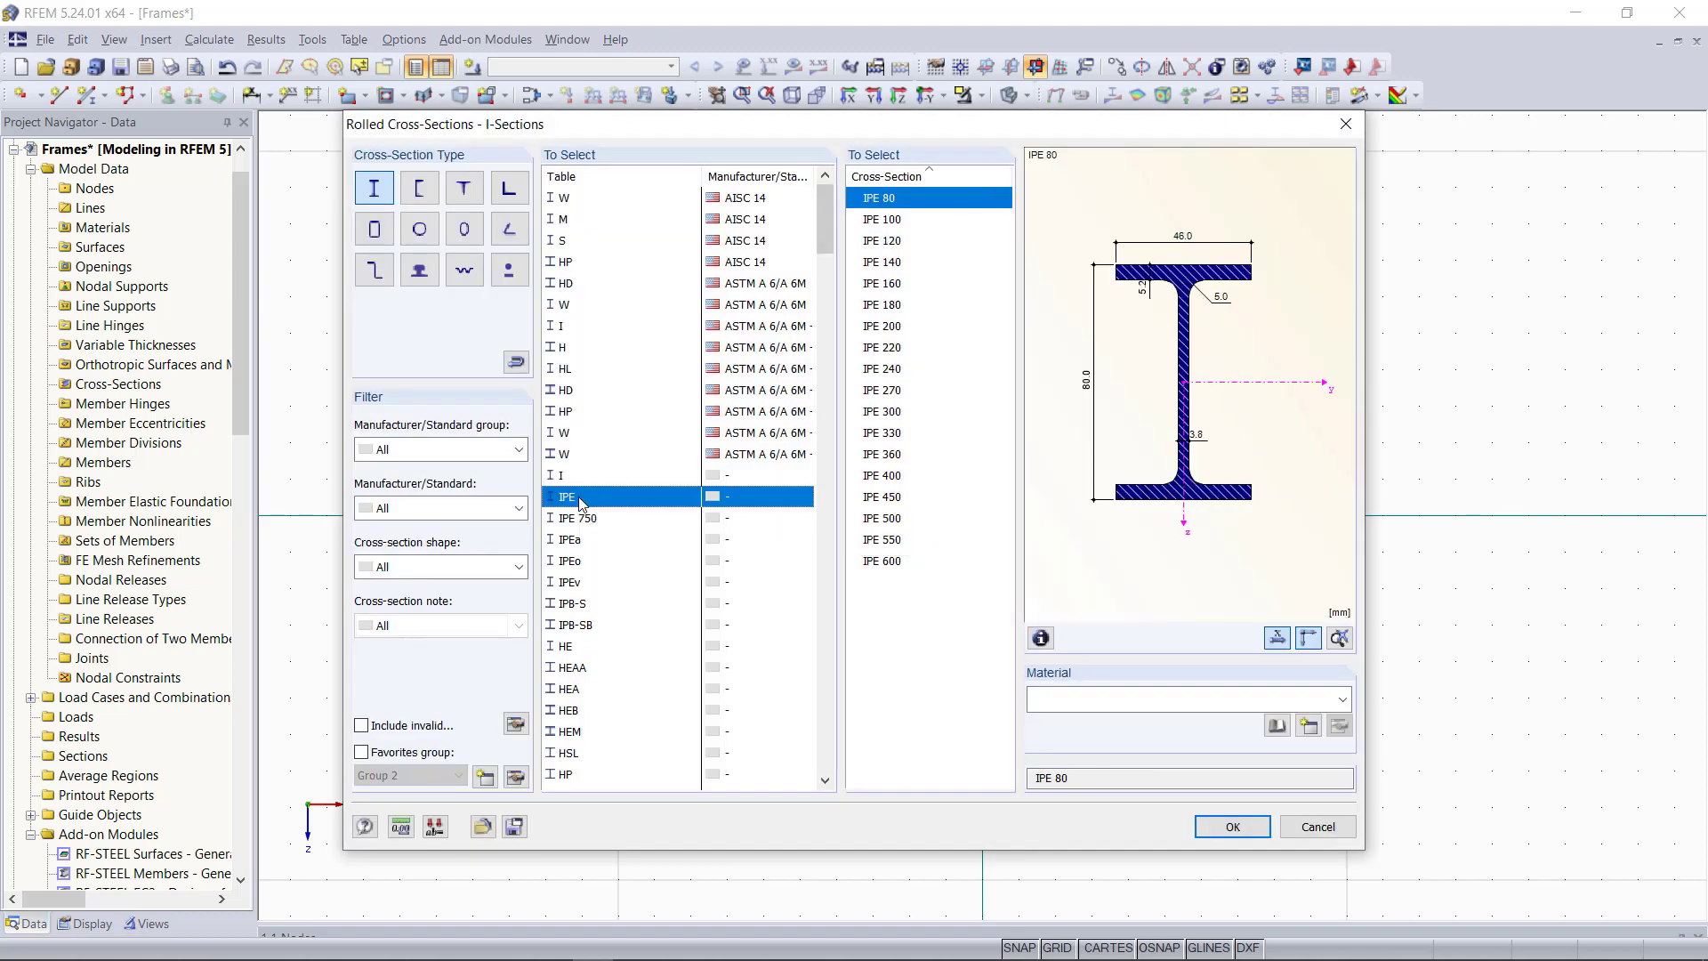
left_click(898, 327)
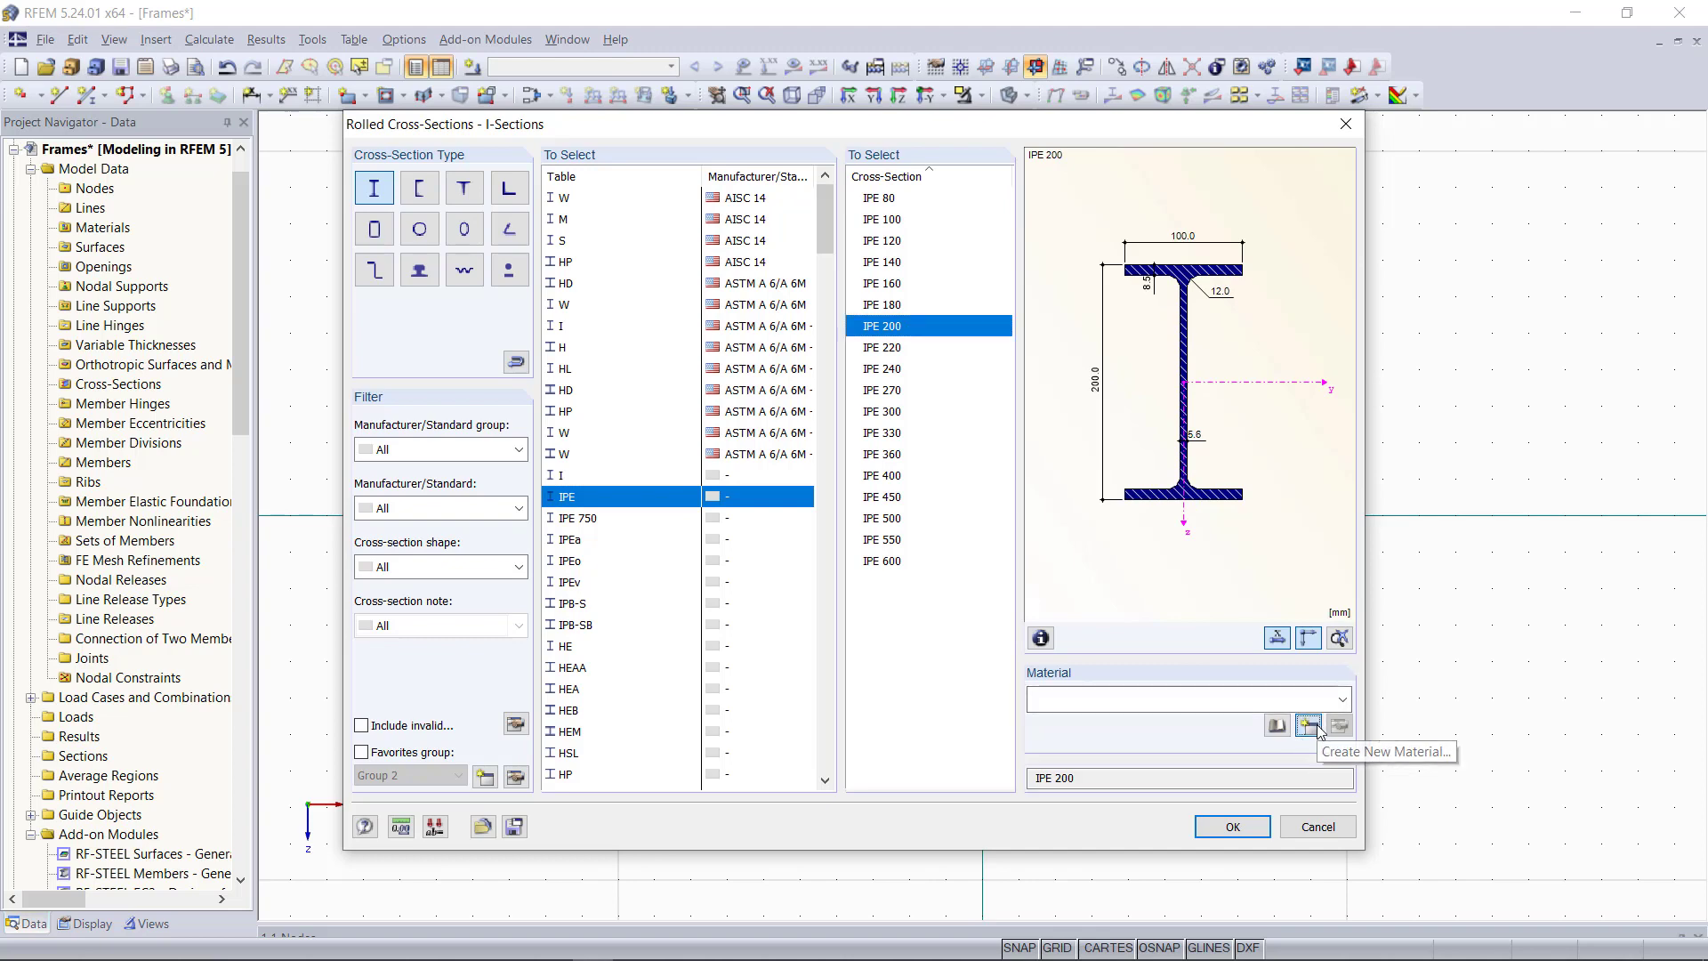
Create the material Steel S 235 from the material library for the IPE 200 section and accept the member definition
left_click(1309, 726)
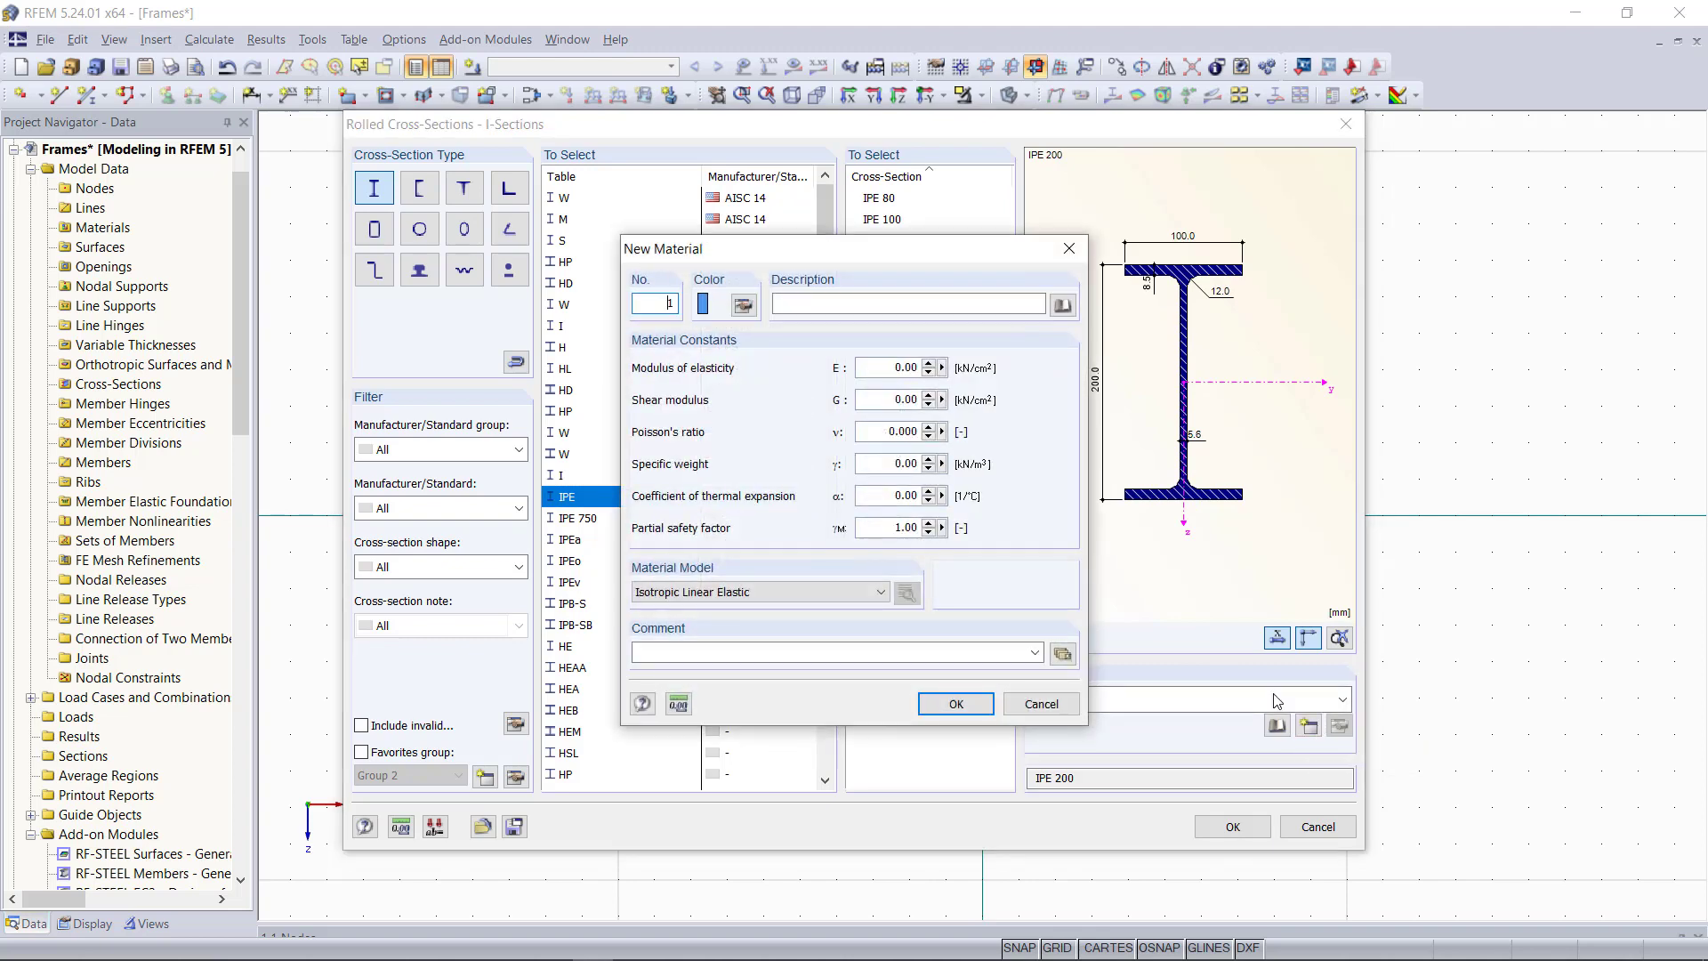
left_click(1062, 305)
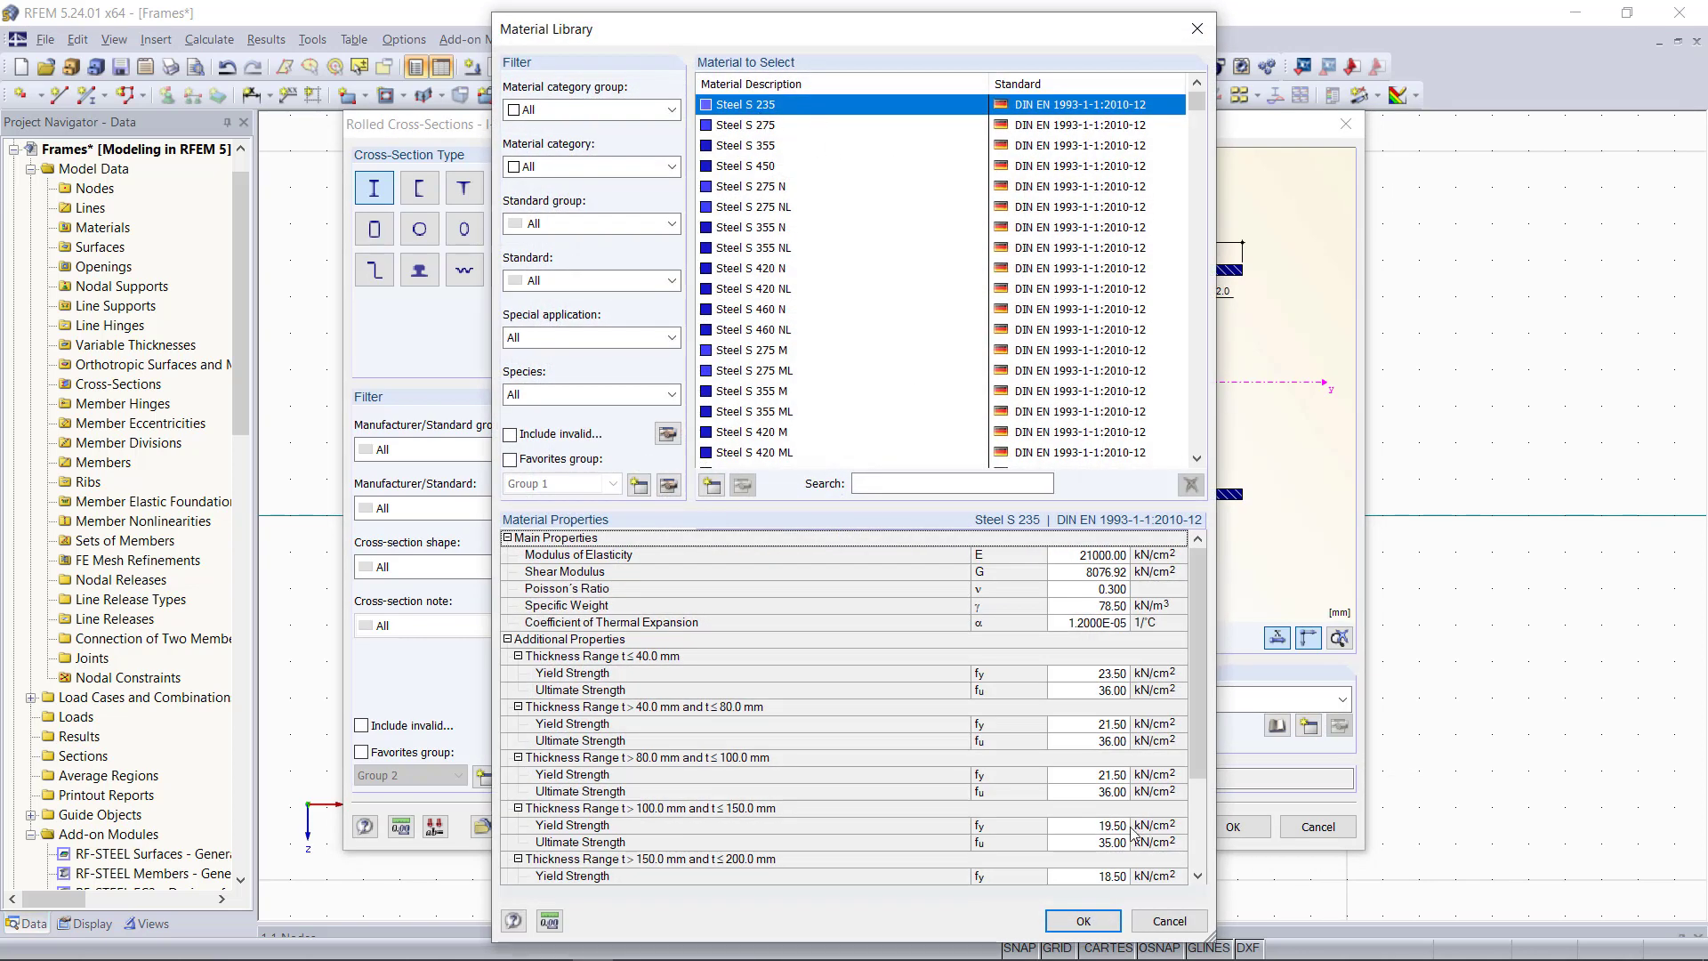
left_click(1084, 921)
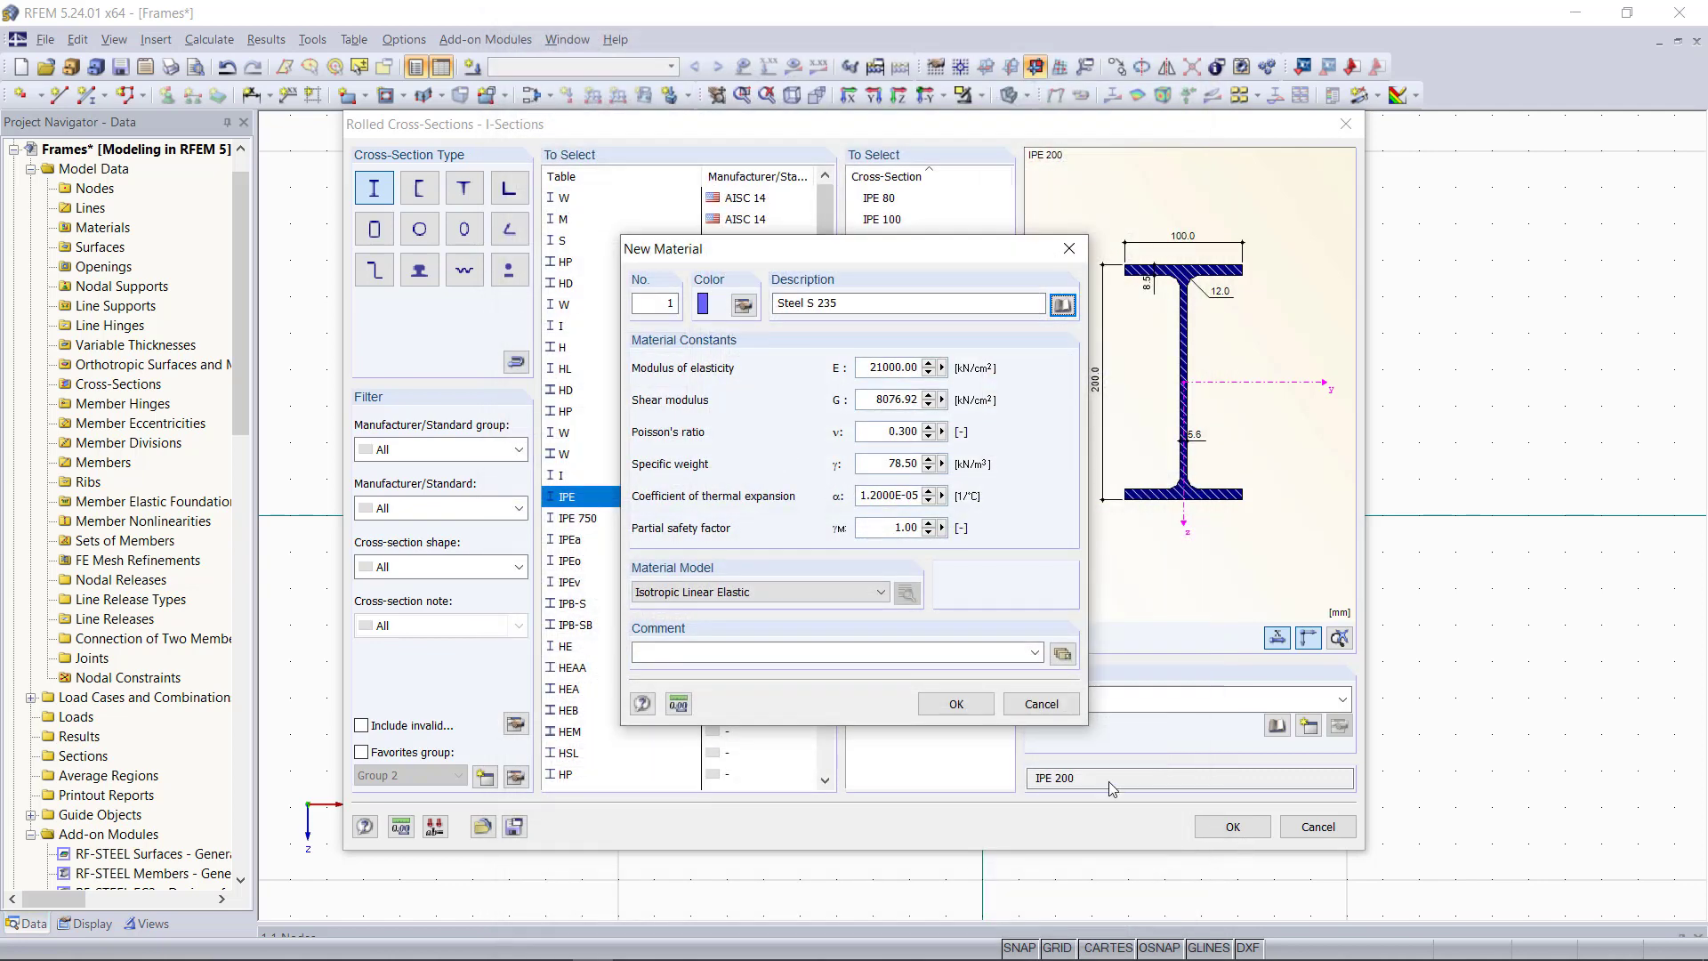
left_click(957, 704)
left_click(1234, 827)
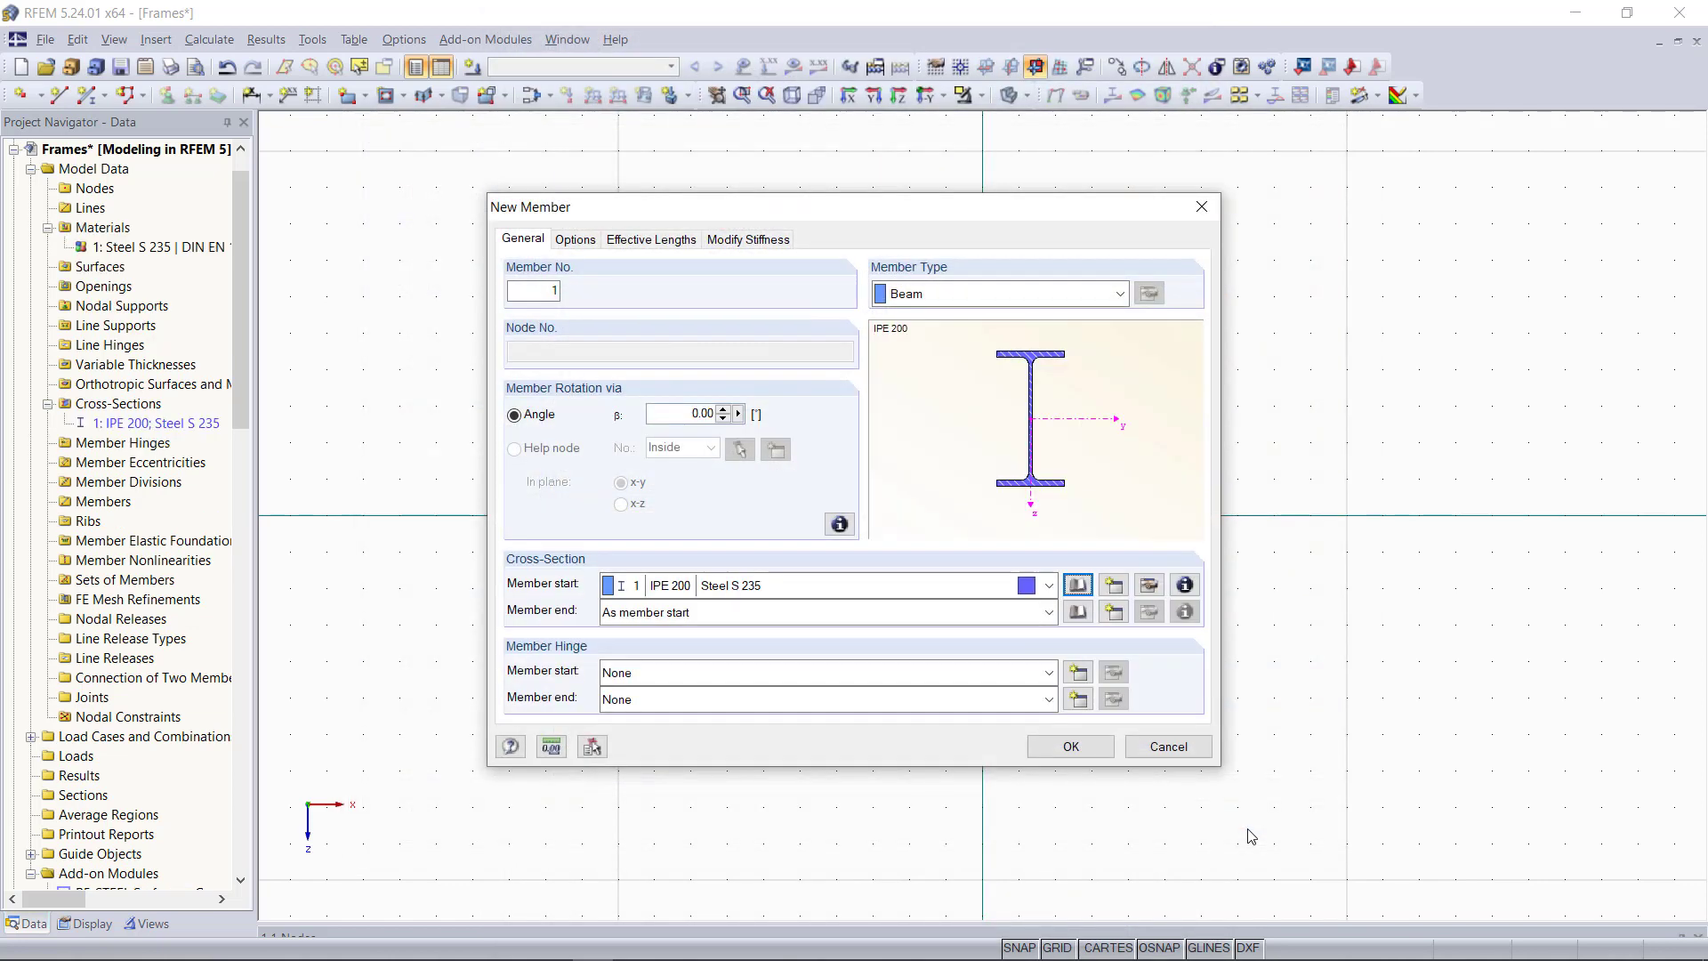
left_click(1057, 755)
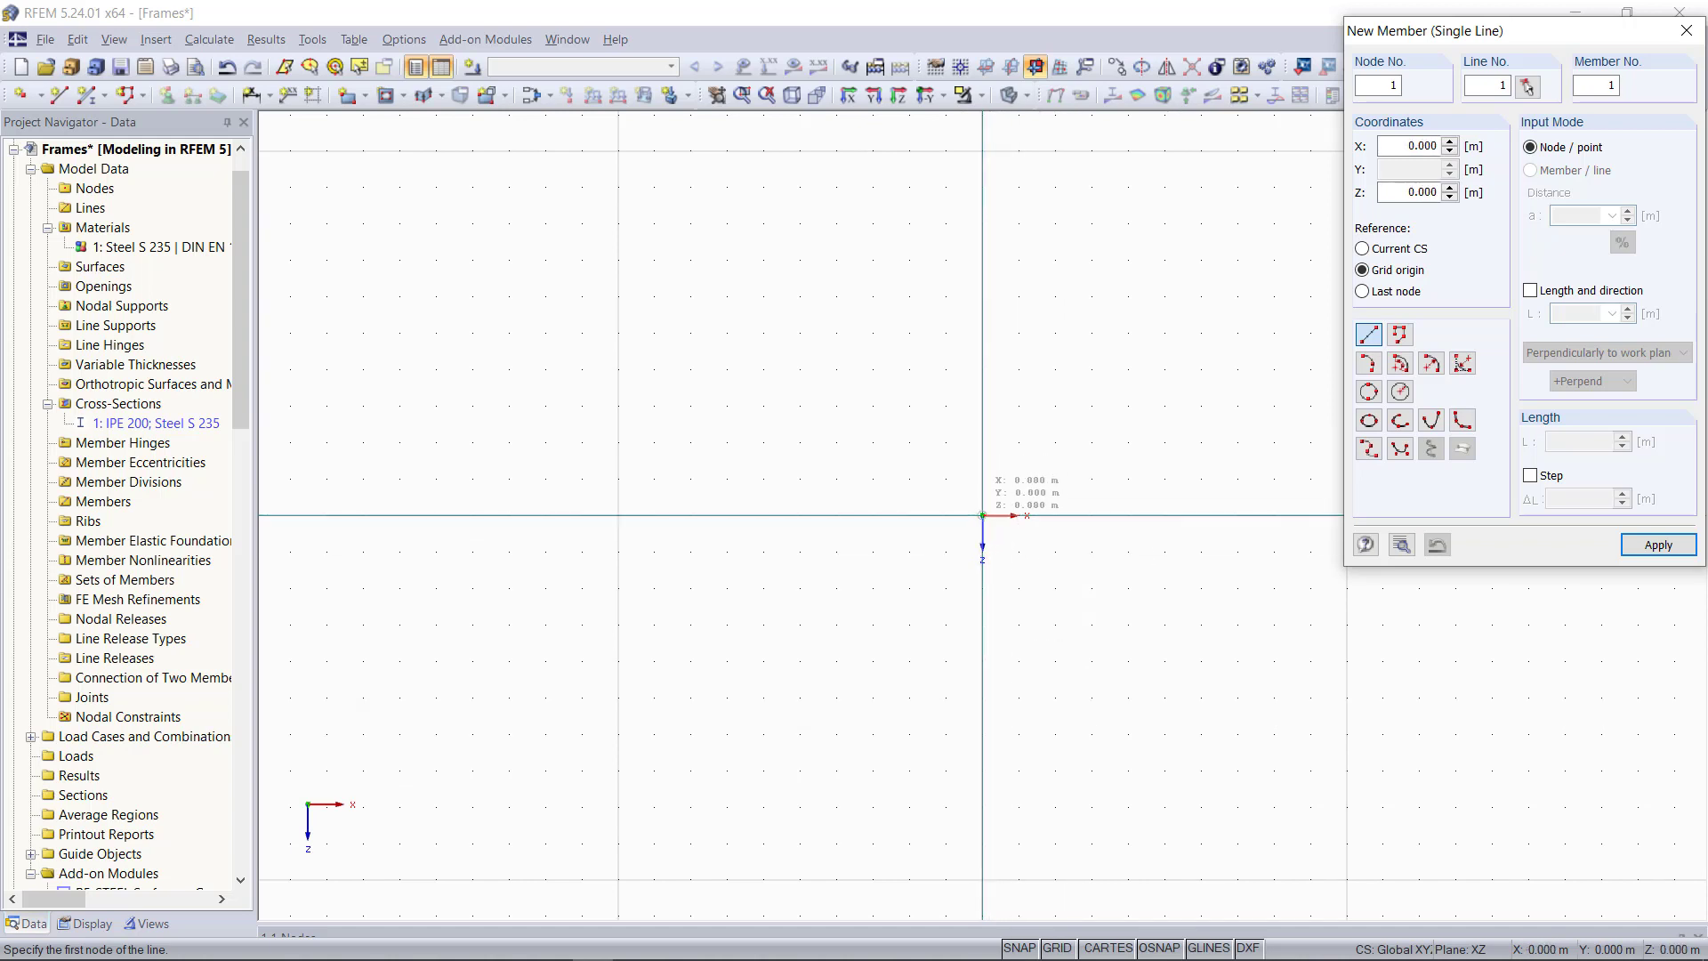
Draw a portal frame from the origin: a 3 m column up, a 5 m horizontal beam, and a 3 m column down to the baseline
left_click(983, 515)
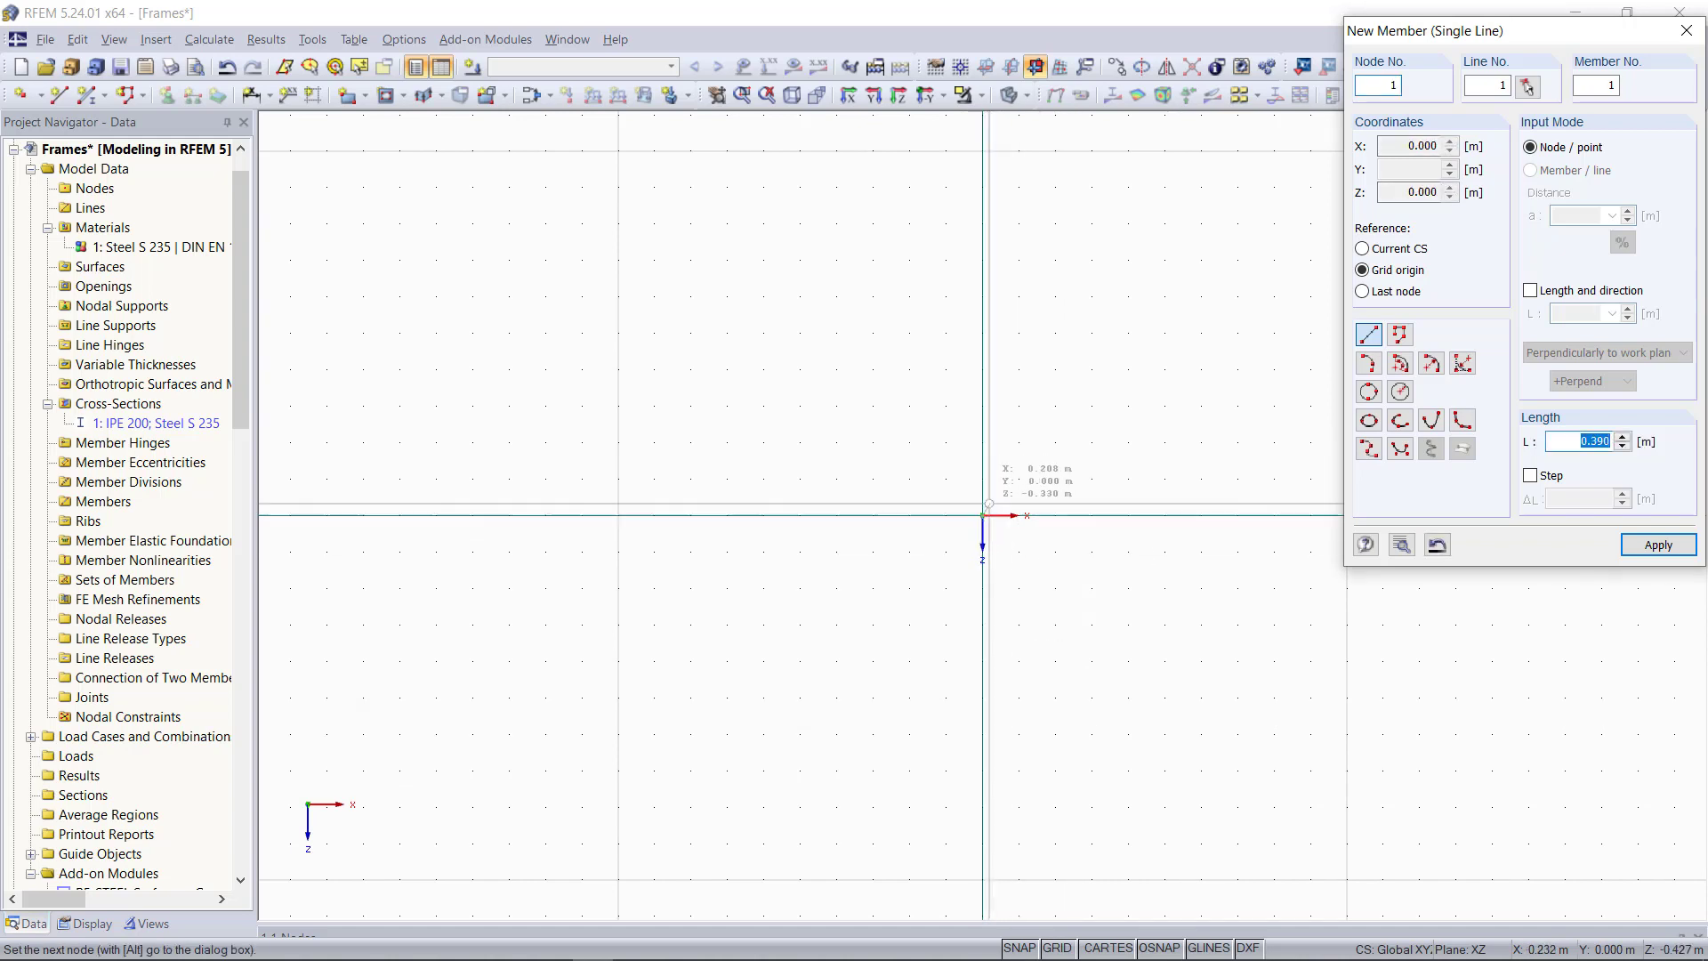
left_click(982, 406)
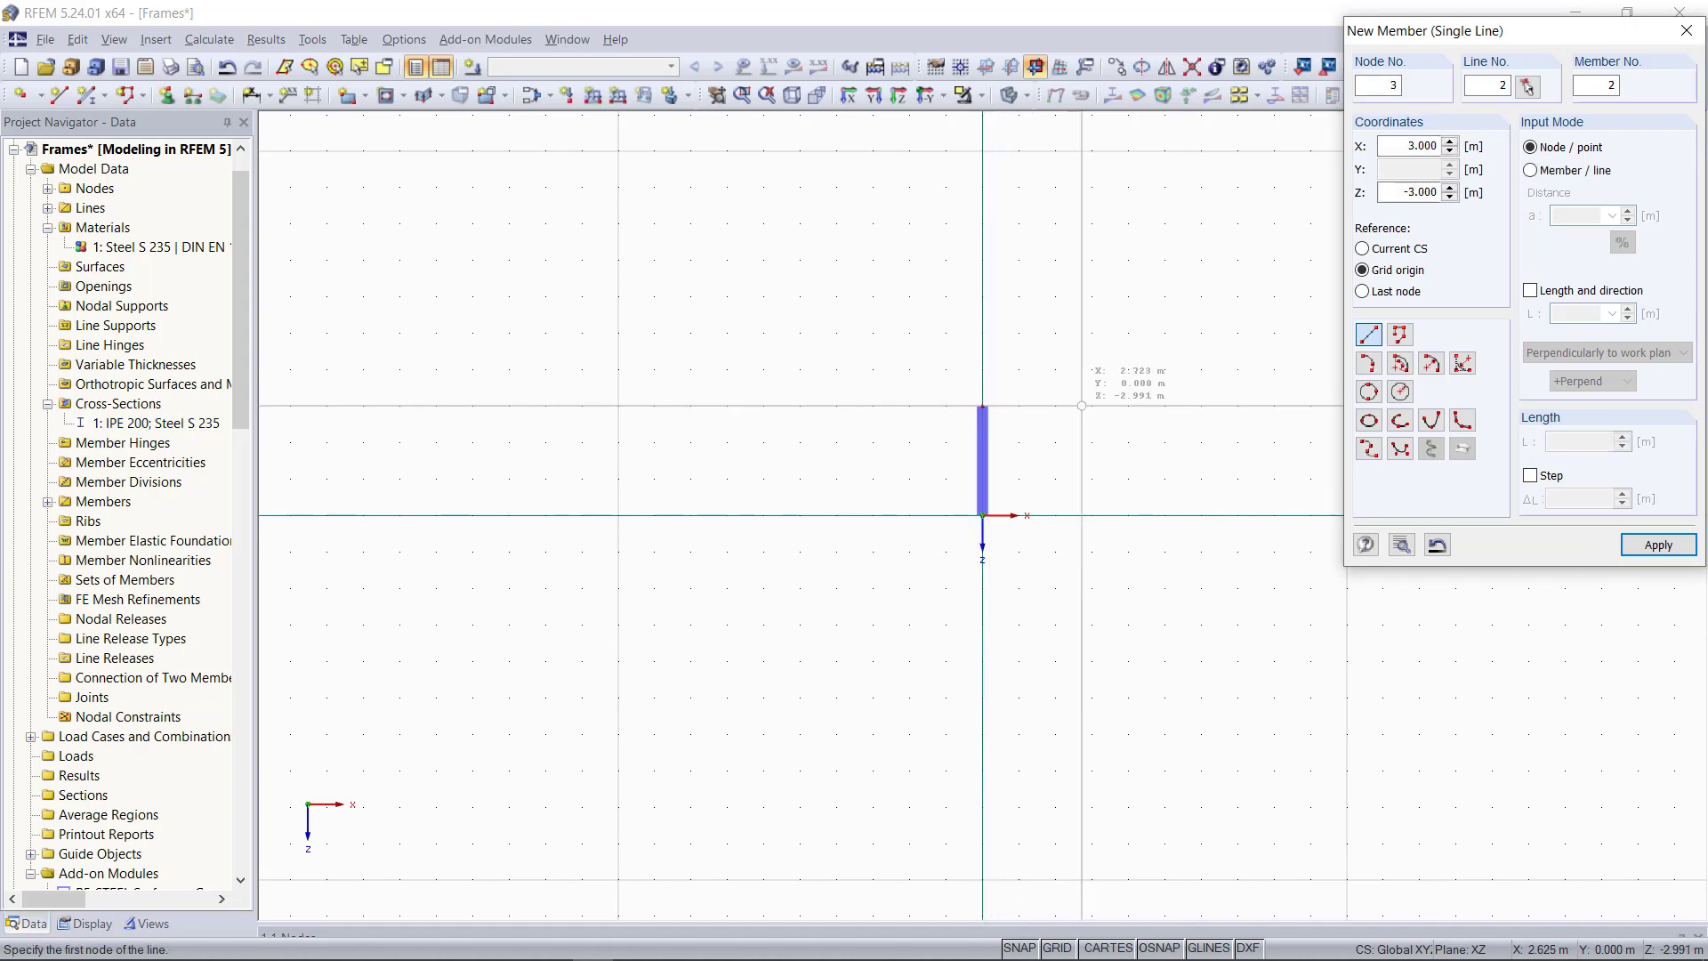
left_click(982, 405)
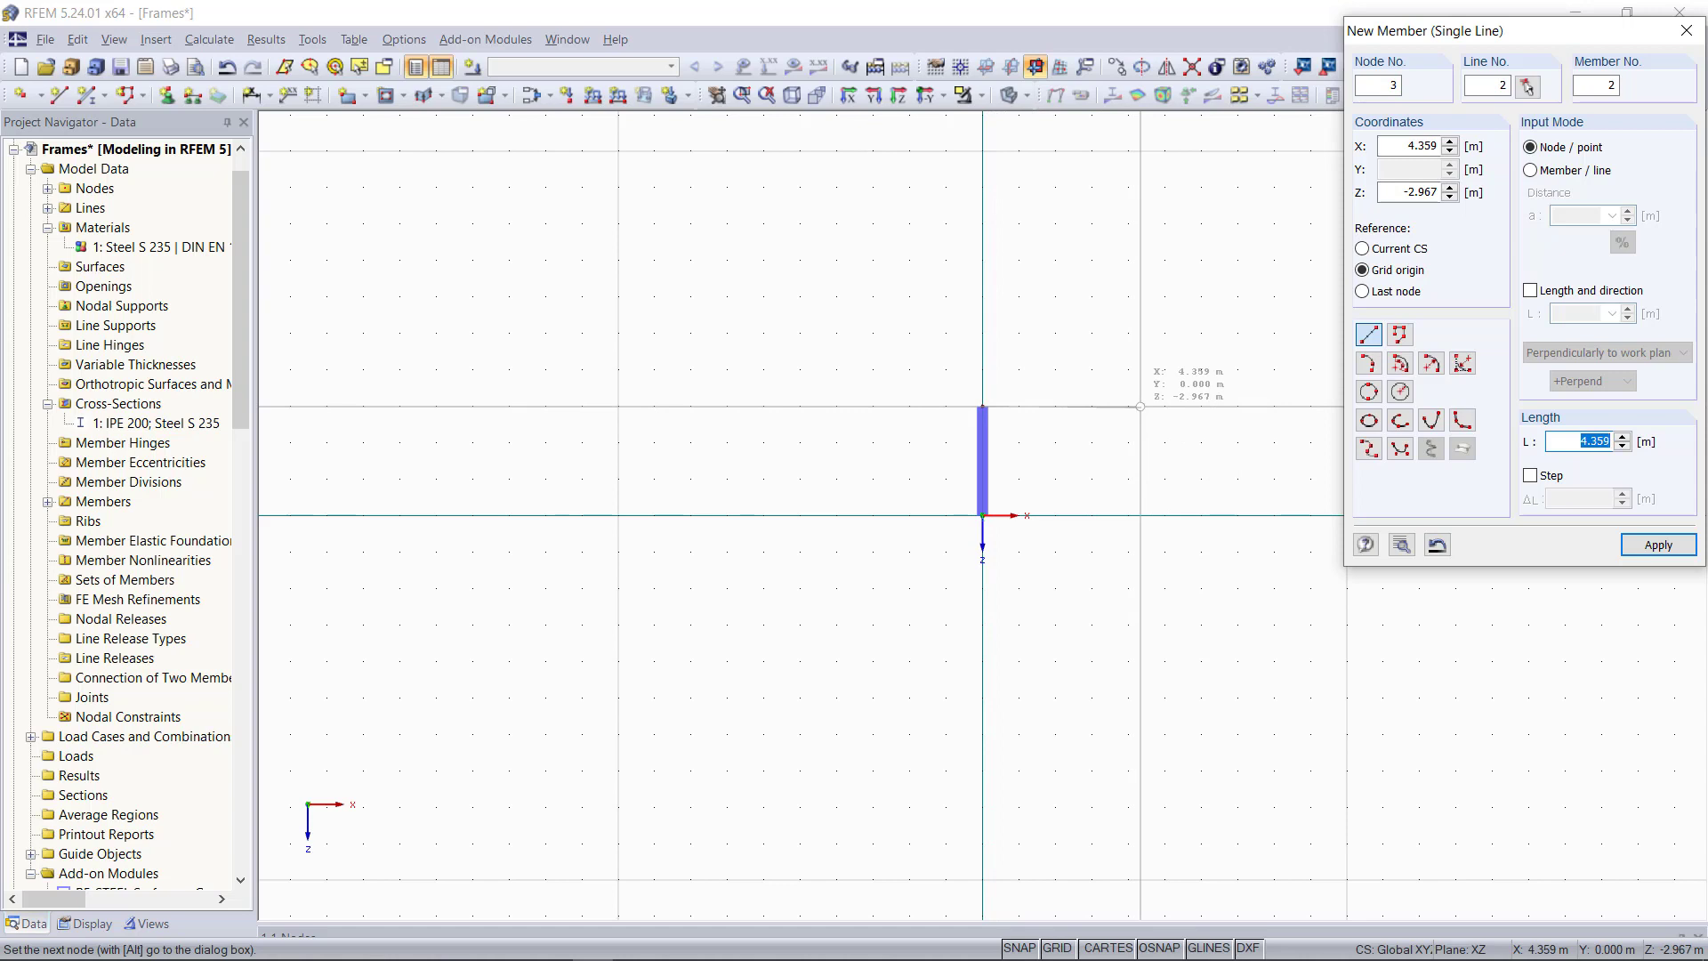
left_click(1166, 406)
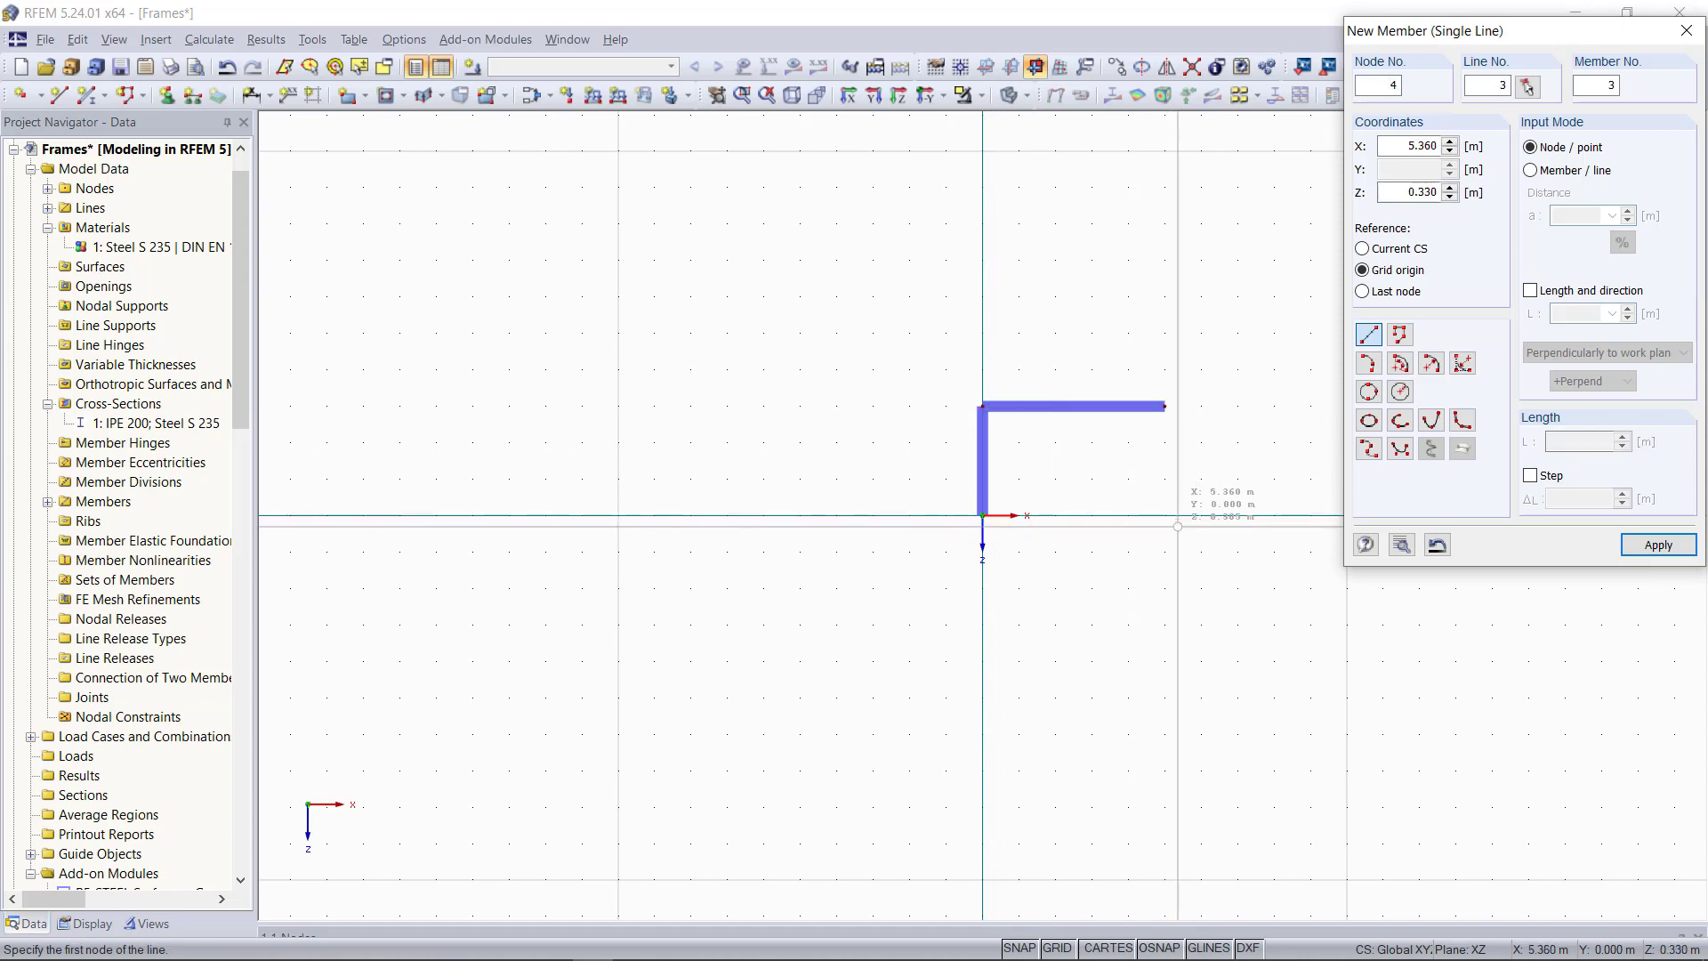
left_click(1164, 406)
left_click(1164, 516)
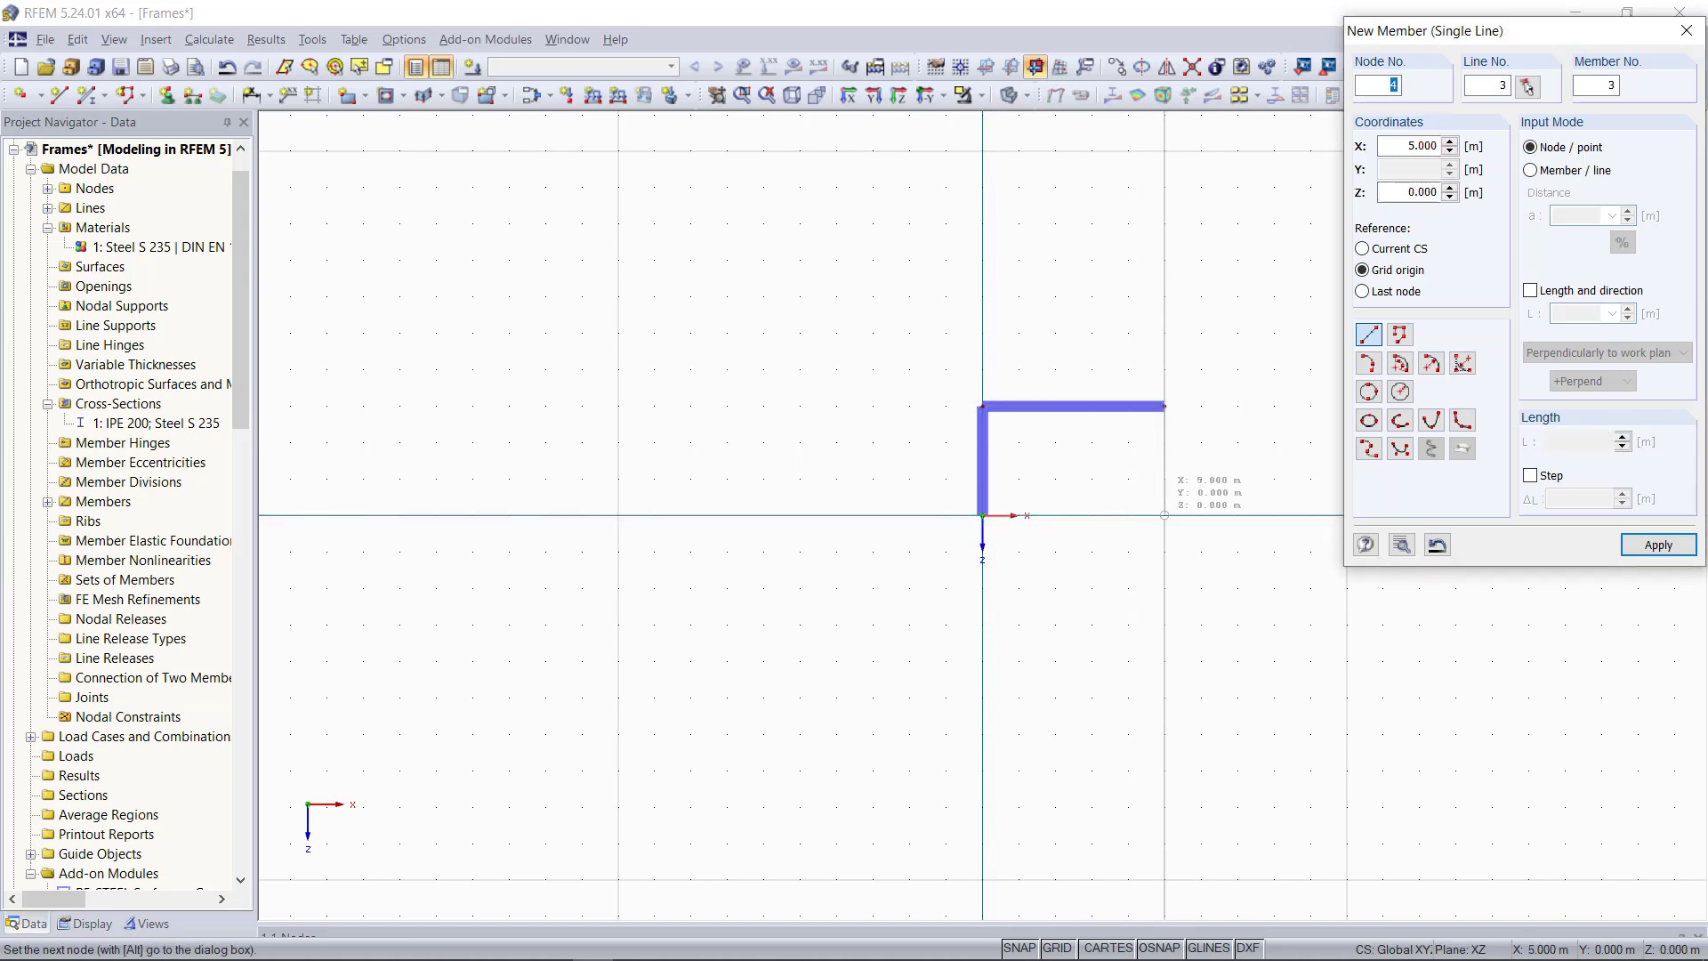
key("Escape")
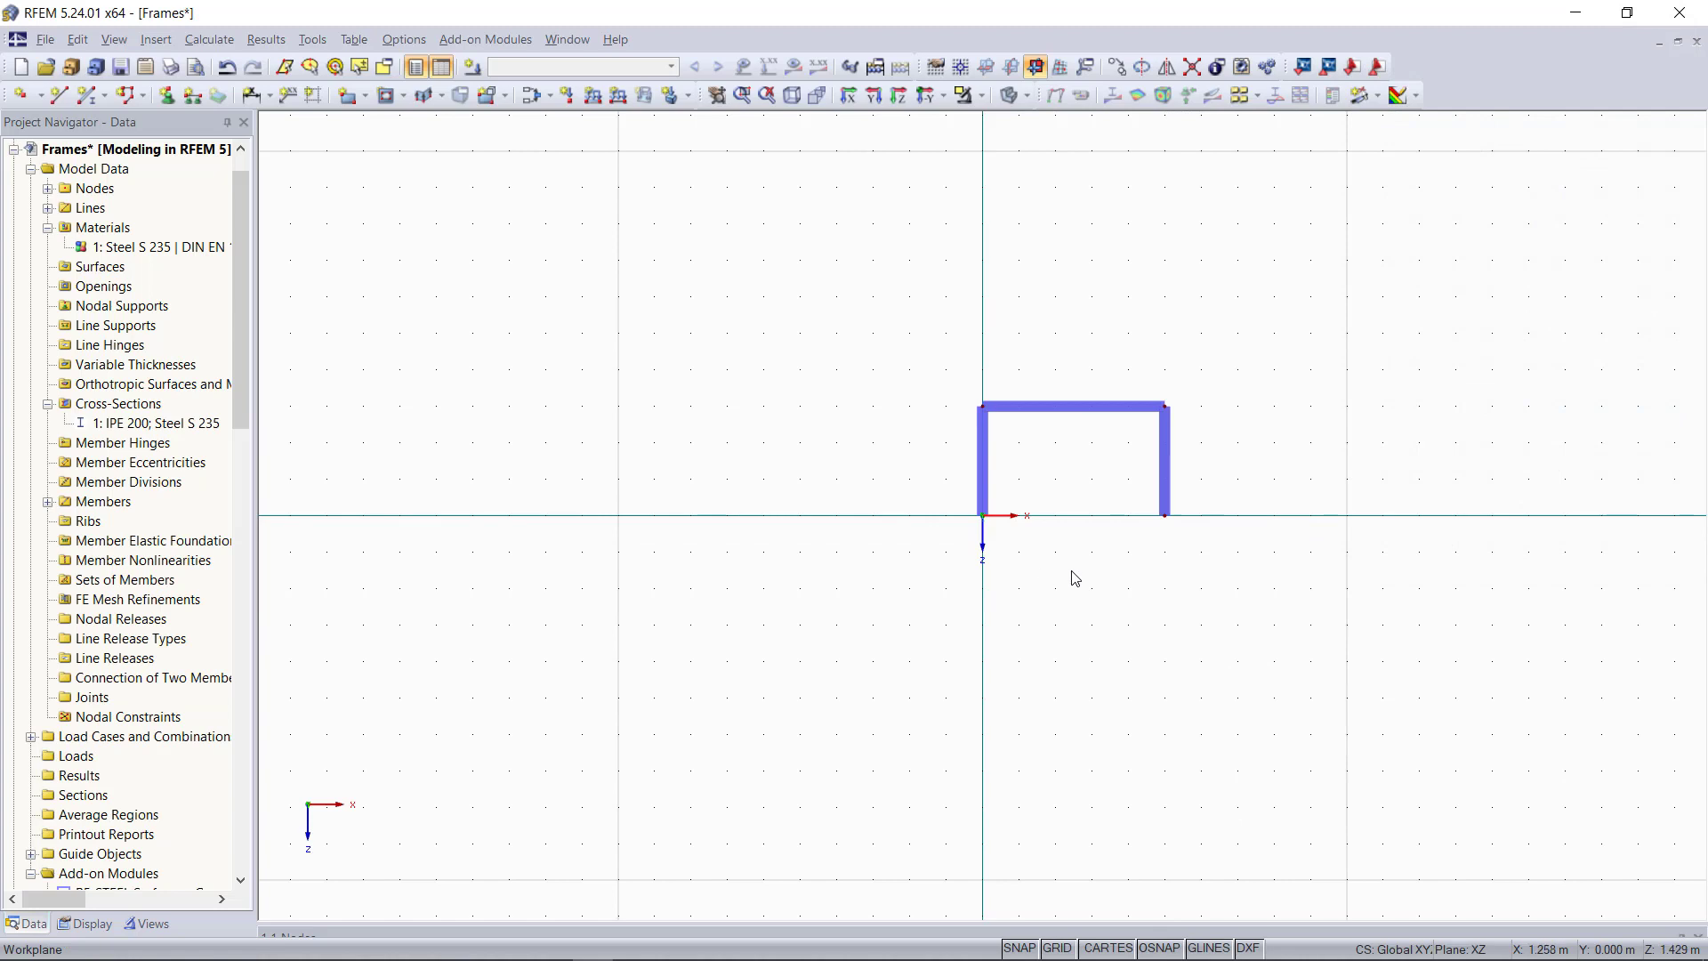
Assign rigid nodal supports to the two column base nodes of the frame
middle_click(1187, 555)
middle_click(1187, 555)
scroll(1098, 558, "down", 3)
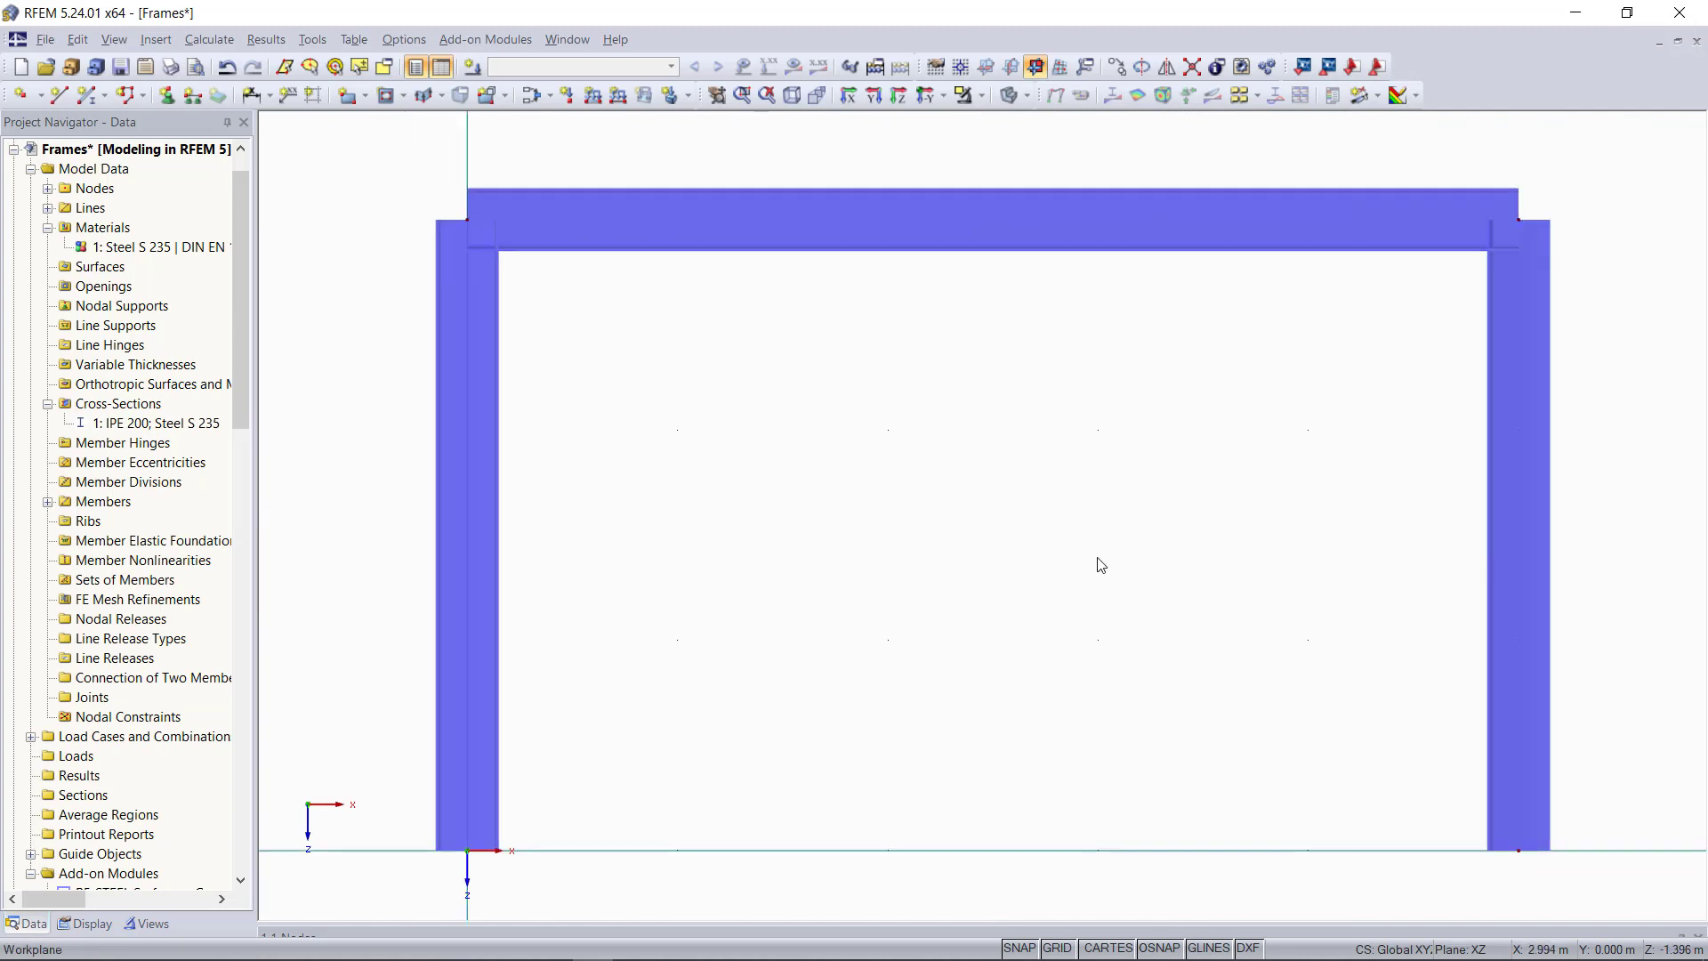
scroll(1101, 565, "down", 1)
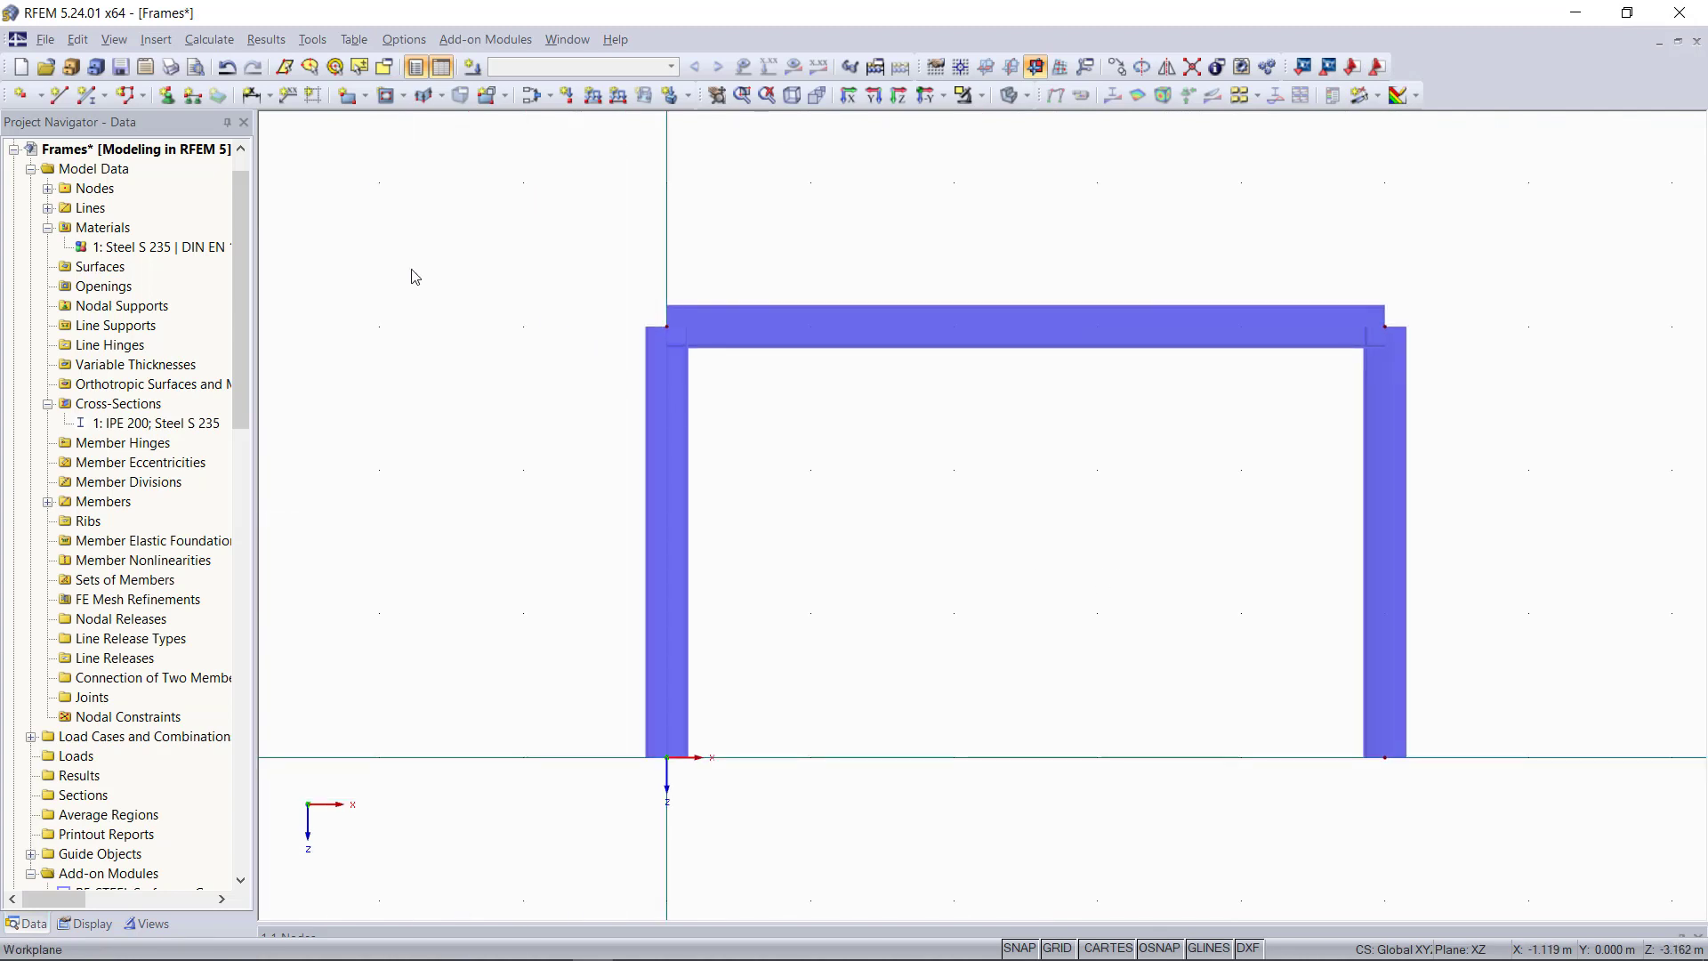
left_click_drag(548, 689, 1505, 815)
left_click(166, 97)
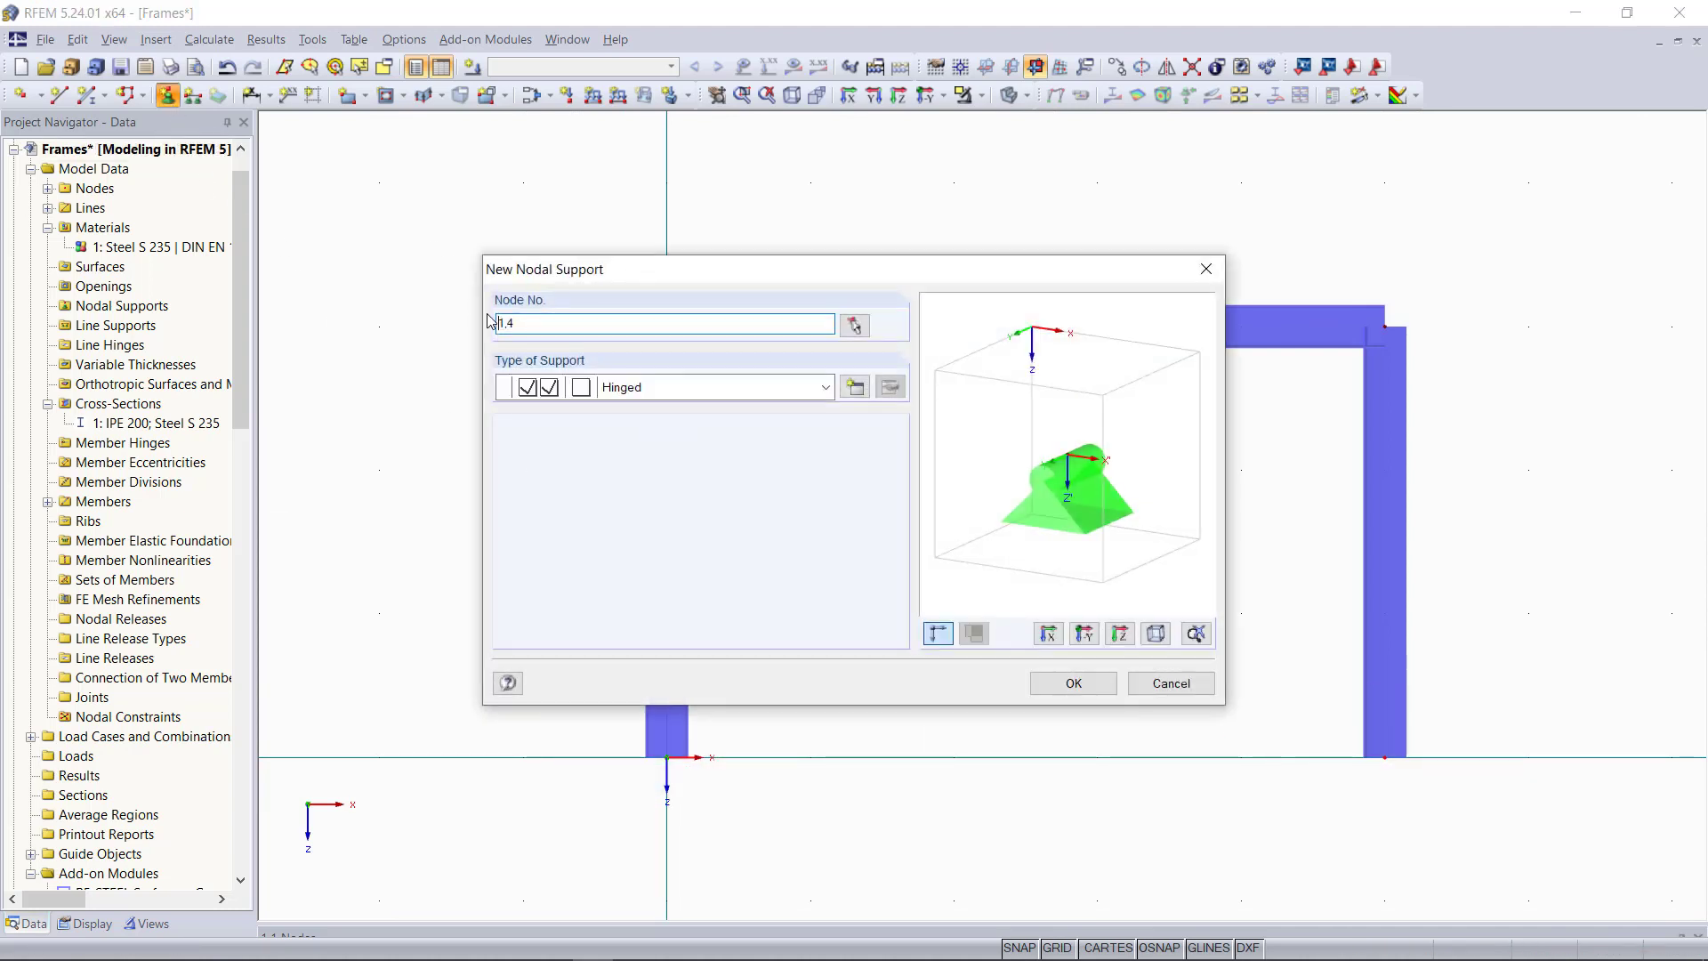
left_click(826, 389)
left_click(737, 438)
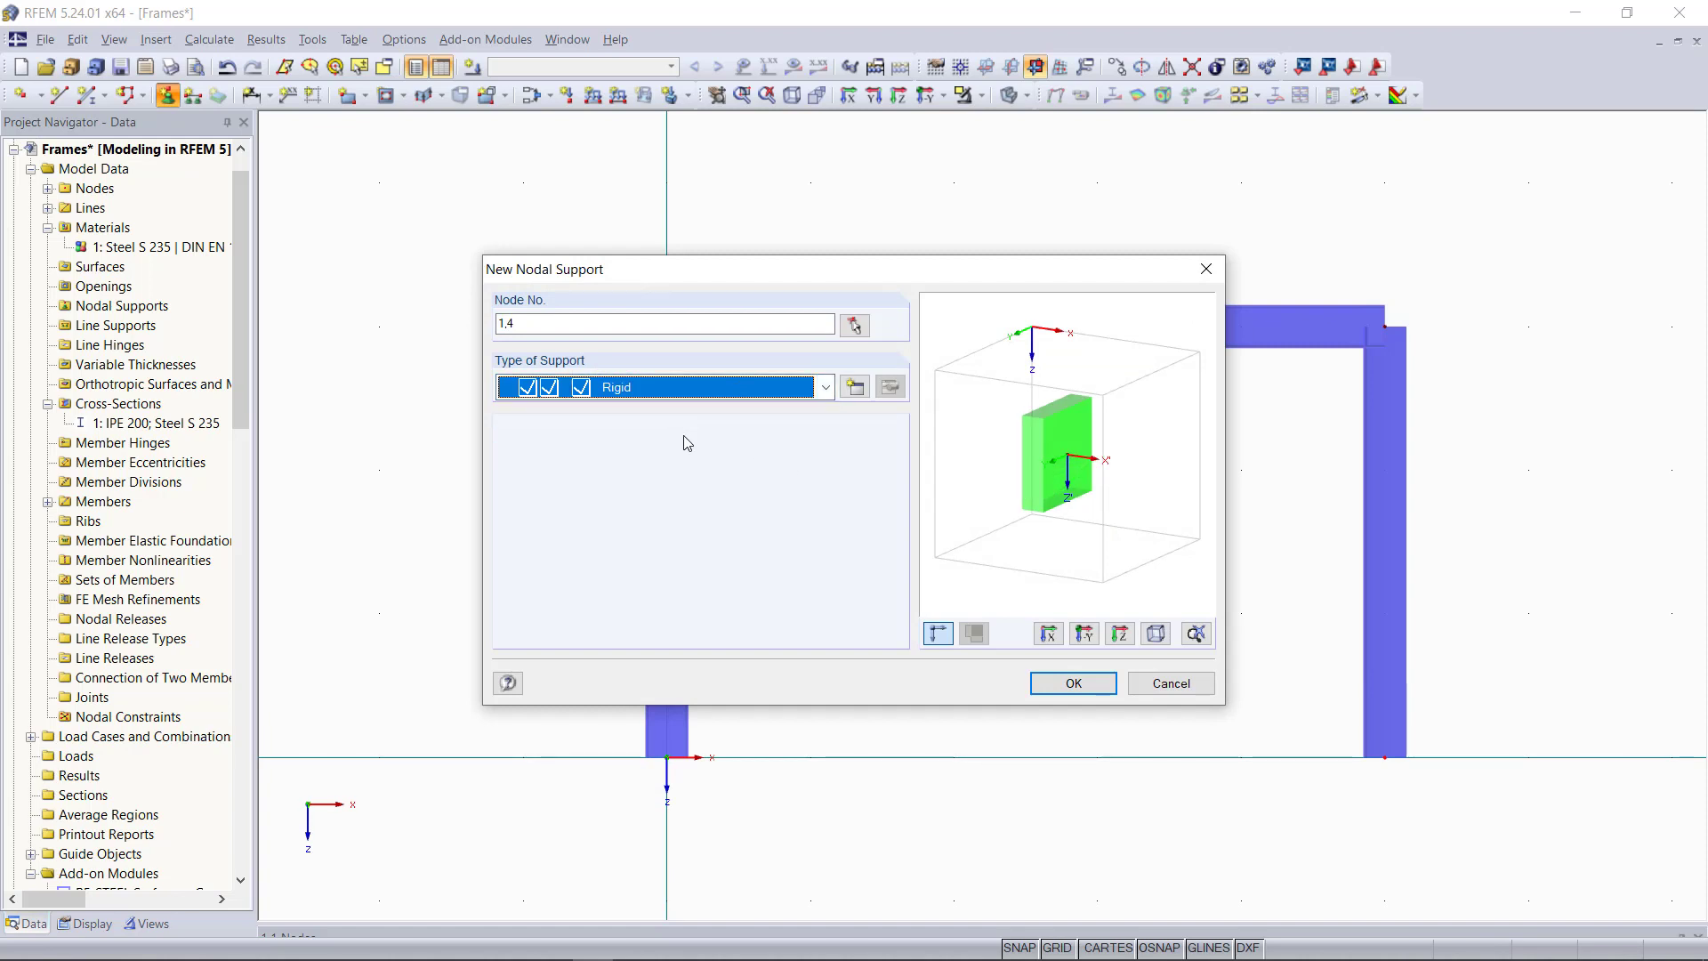
left_click(1074, 683)
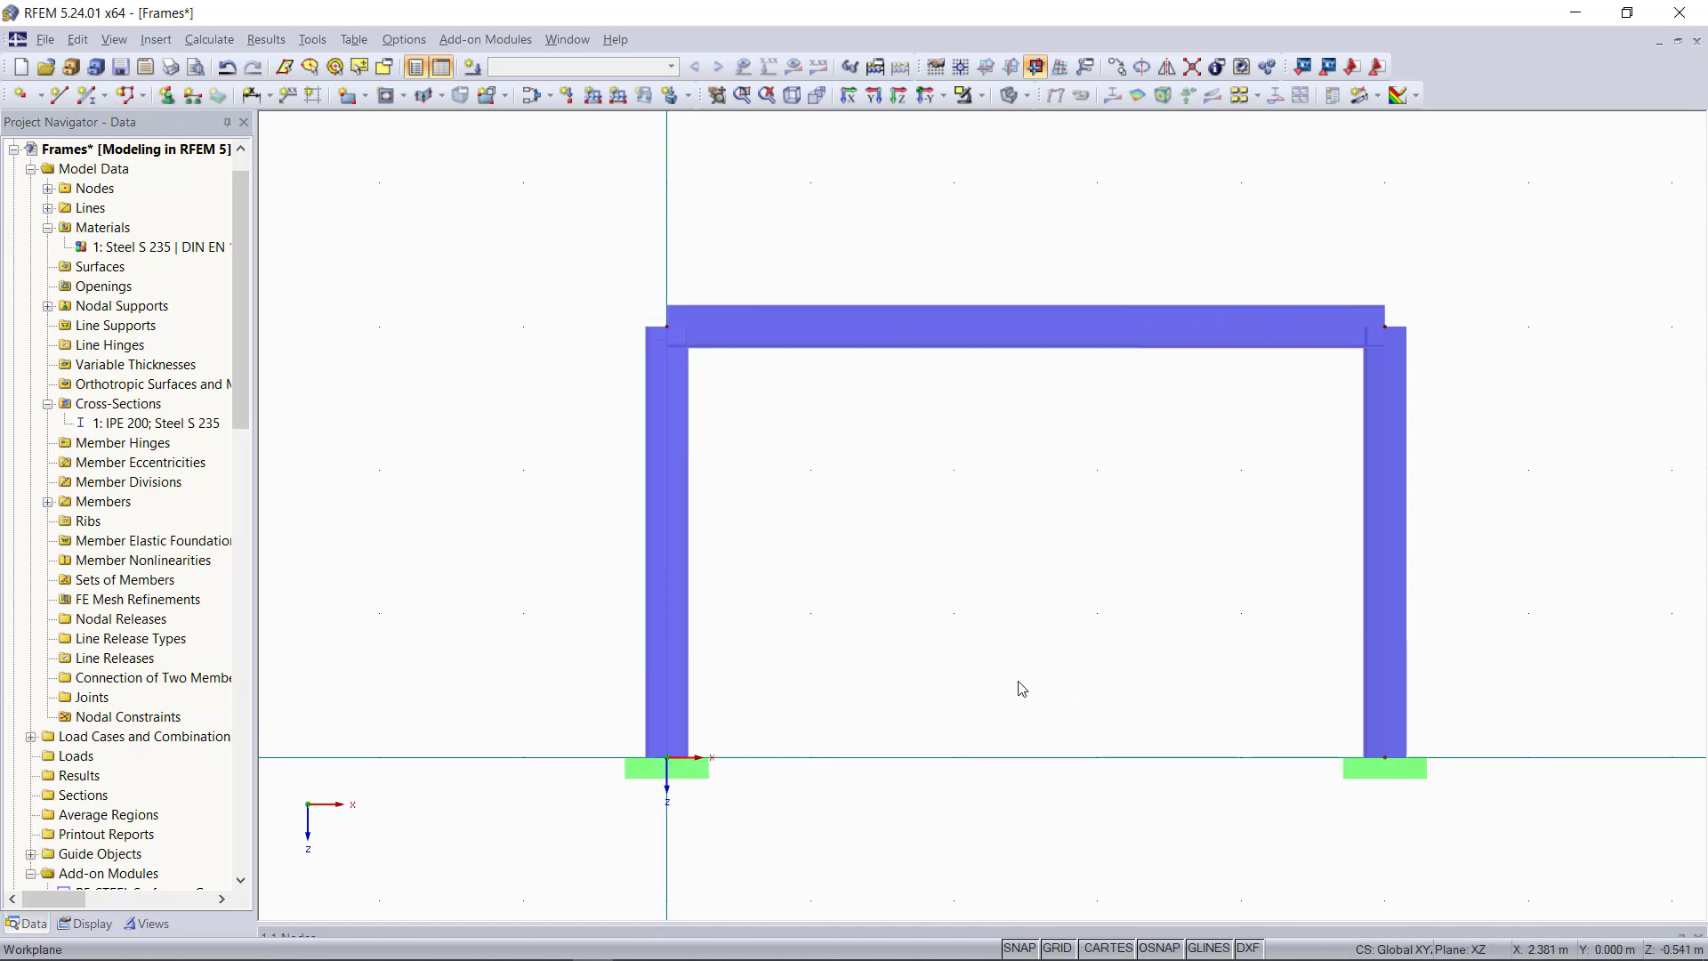
Copy the whole frame with its supports twice, with a displacement of 8 m in the X direction
scroll(923, 614, "down", 5)
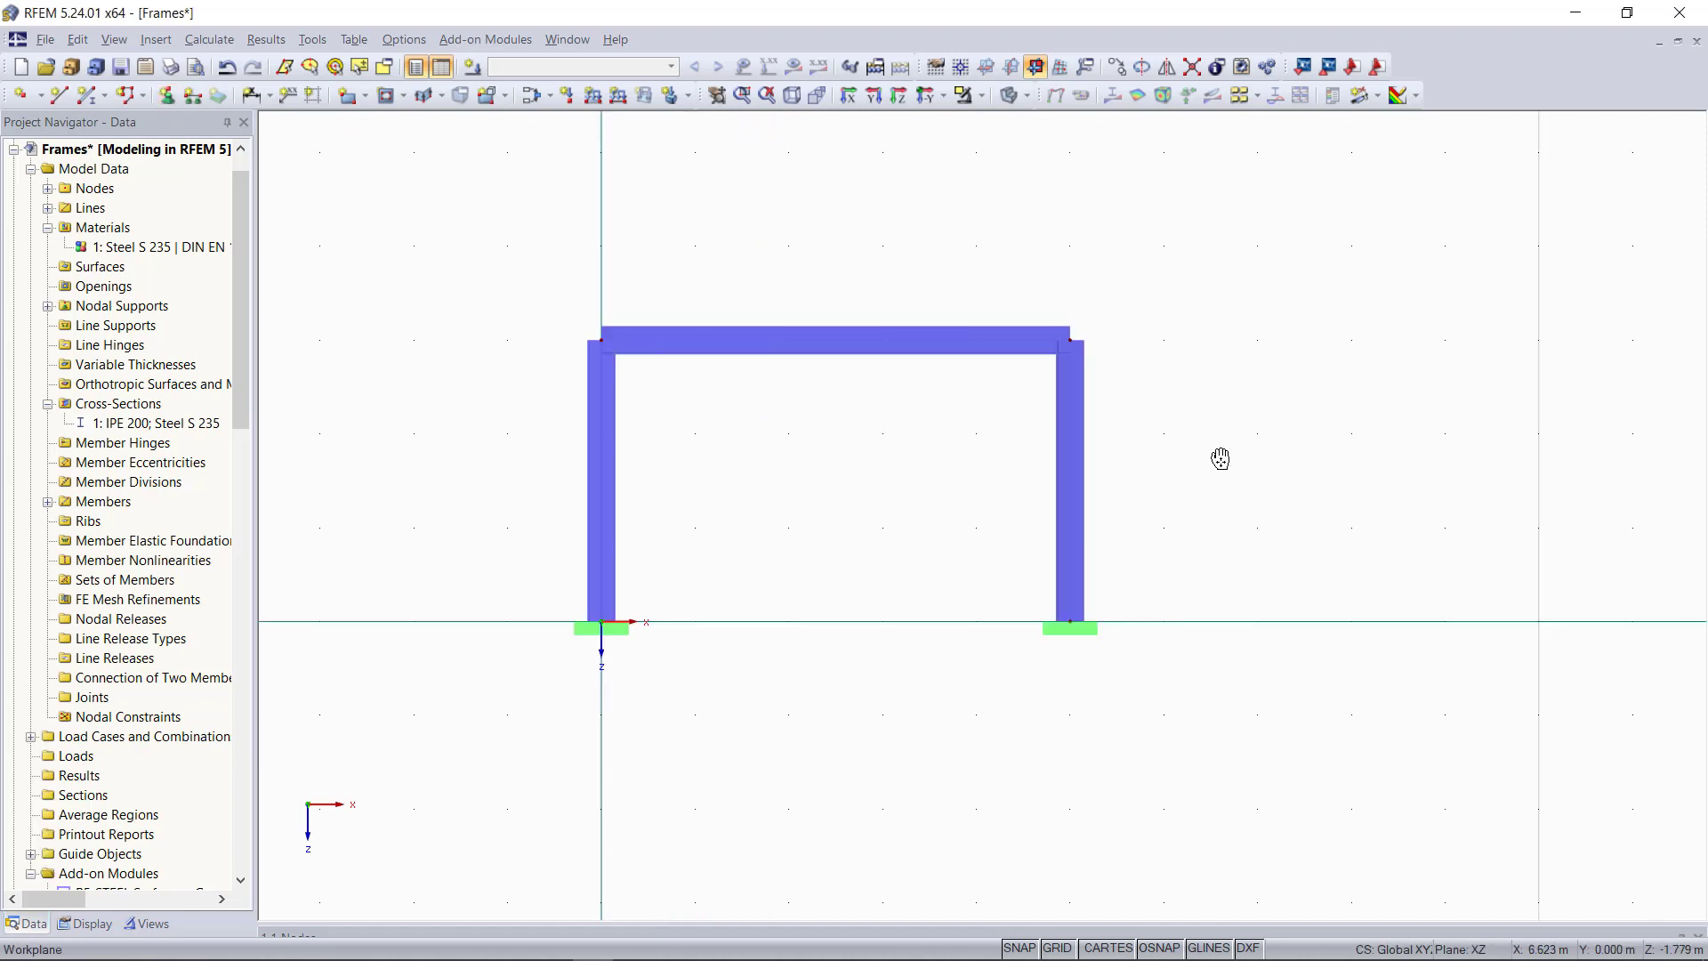
middle_click_drag(1220, 458, 982, 492)
scroll(981, 491, "down", 2)
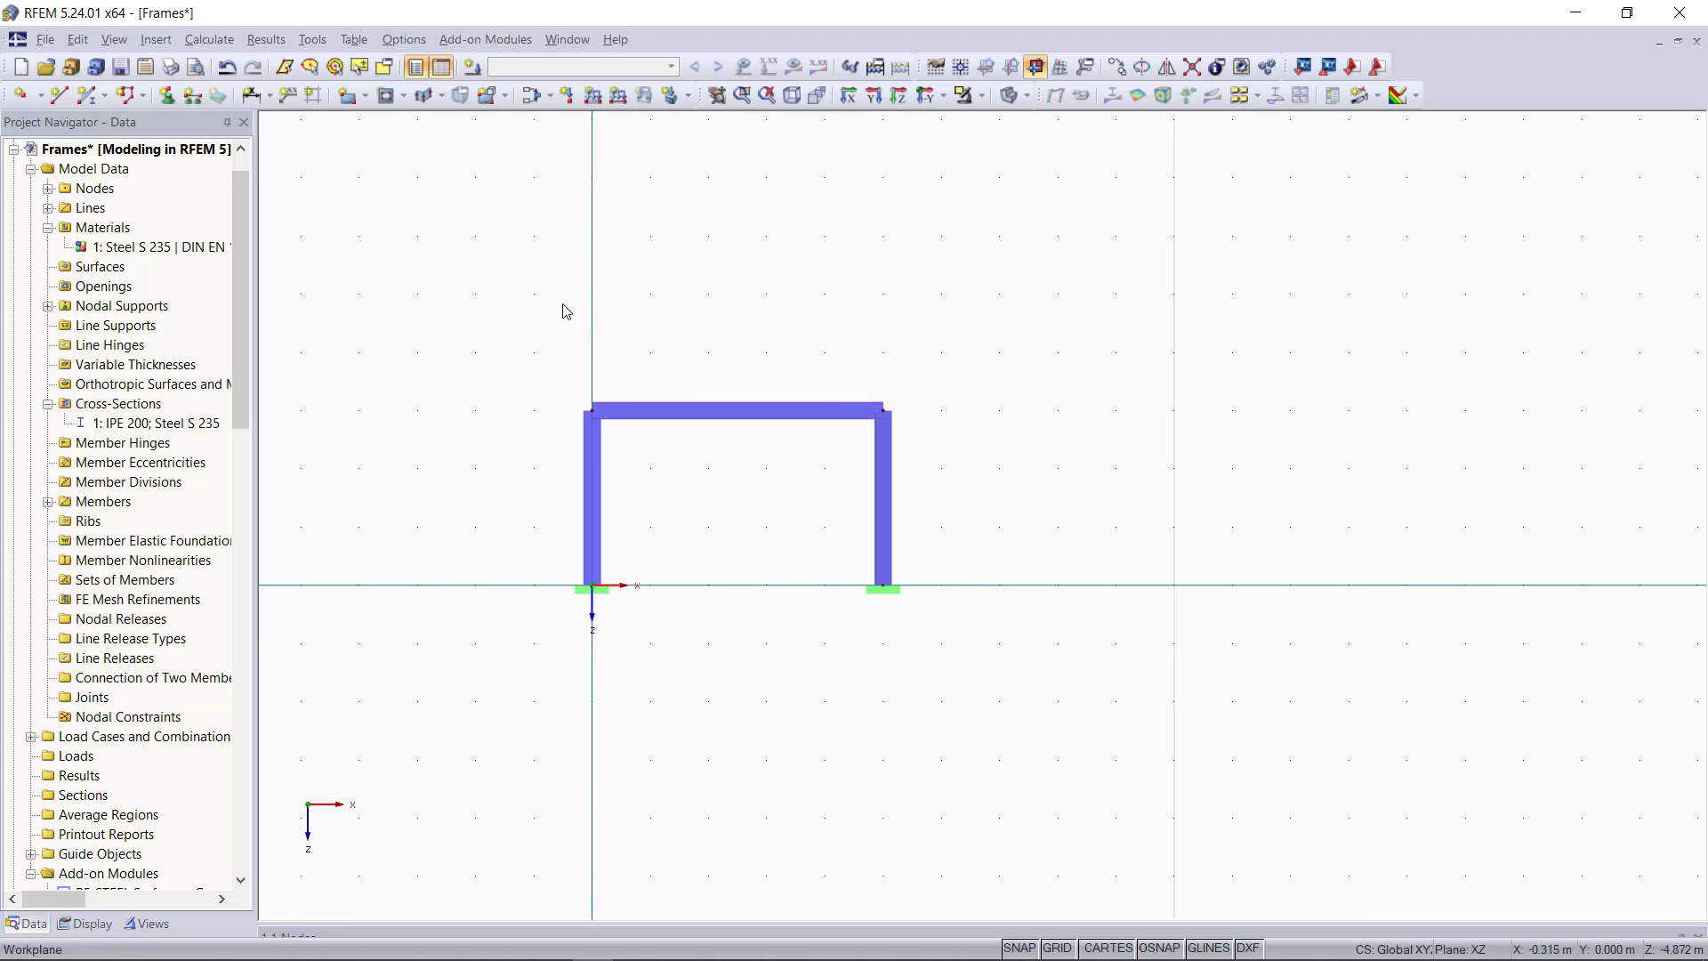
left_click_drag(489, 319, 1034, 733)
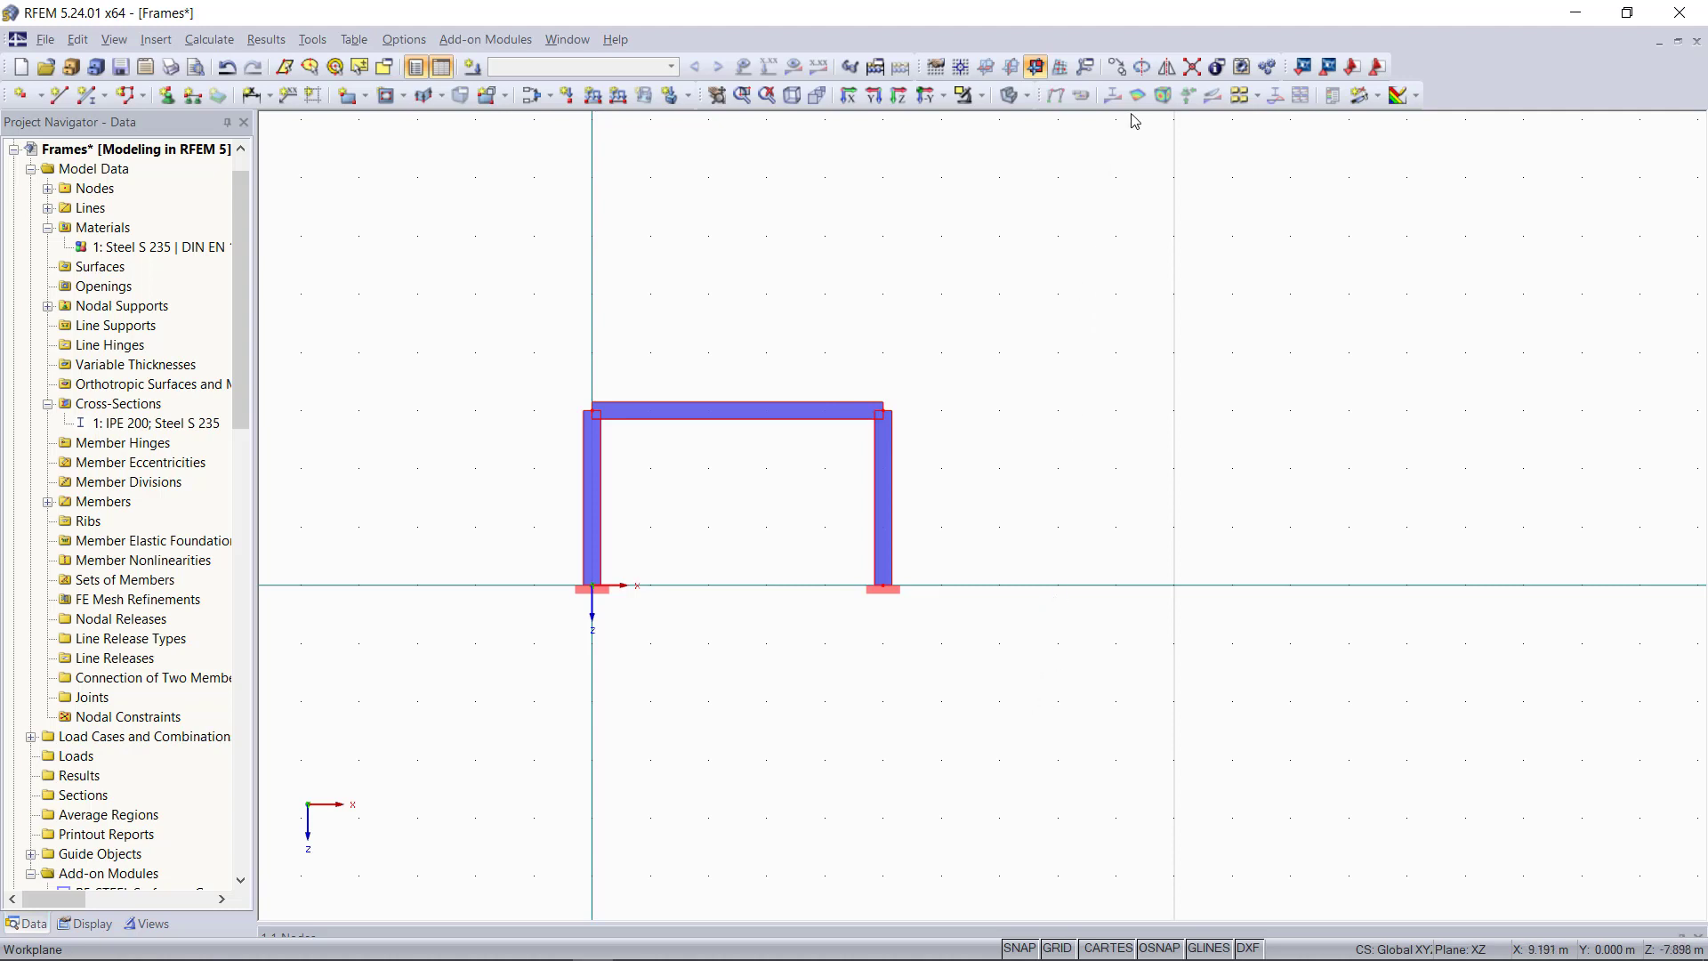
left_click(1119, 71)
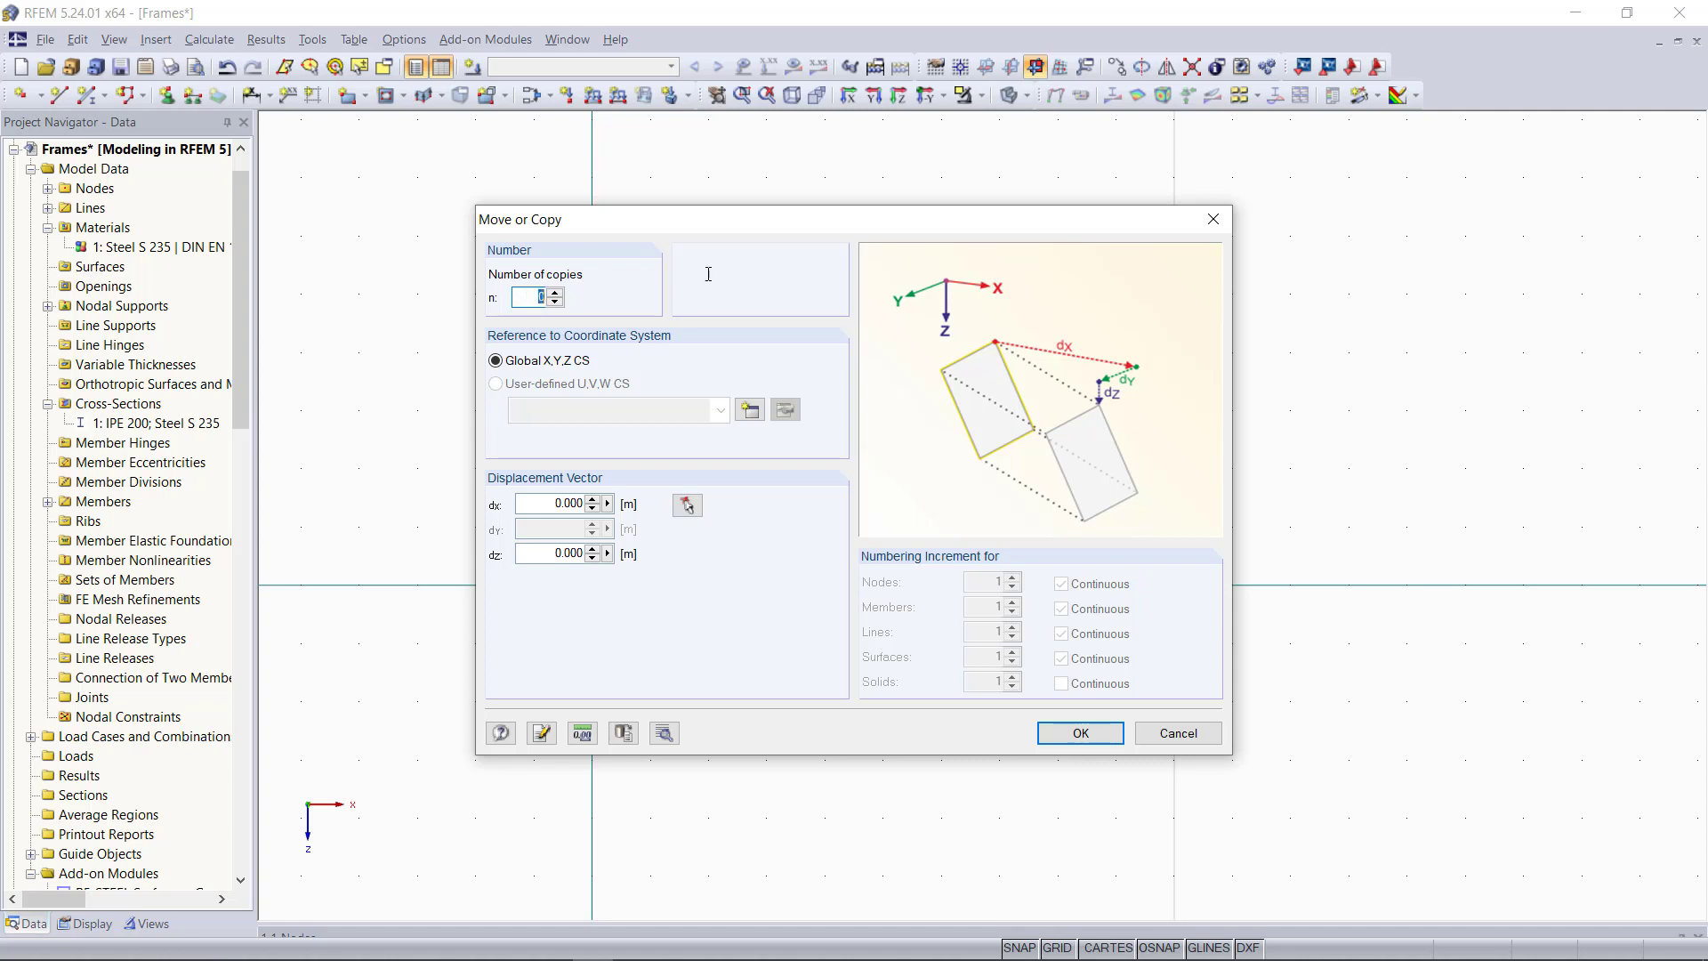
type("2")
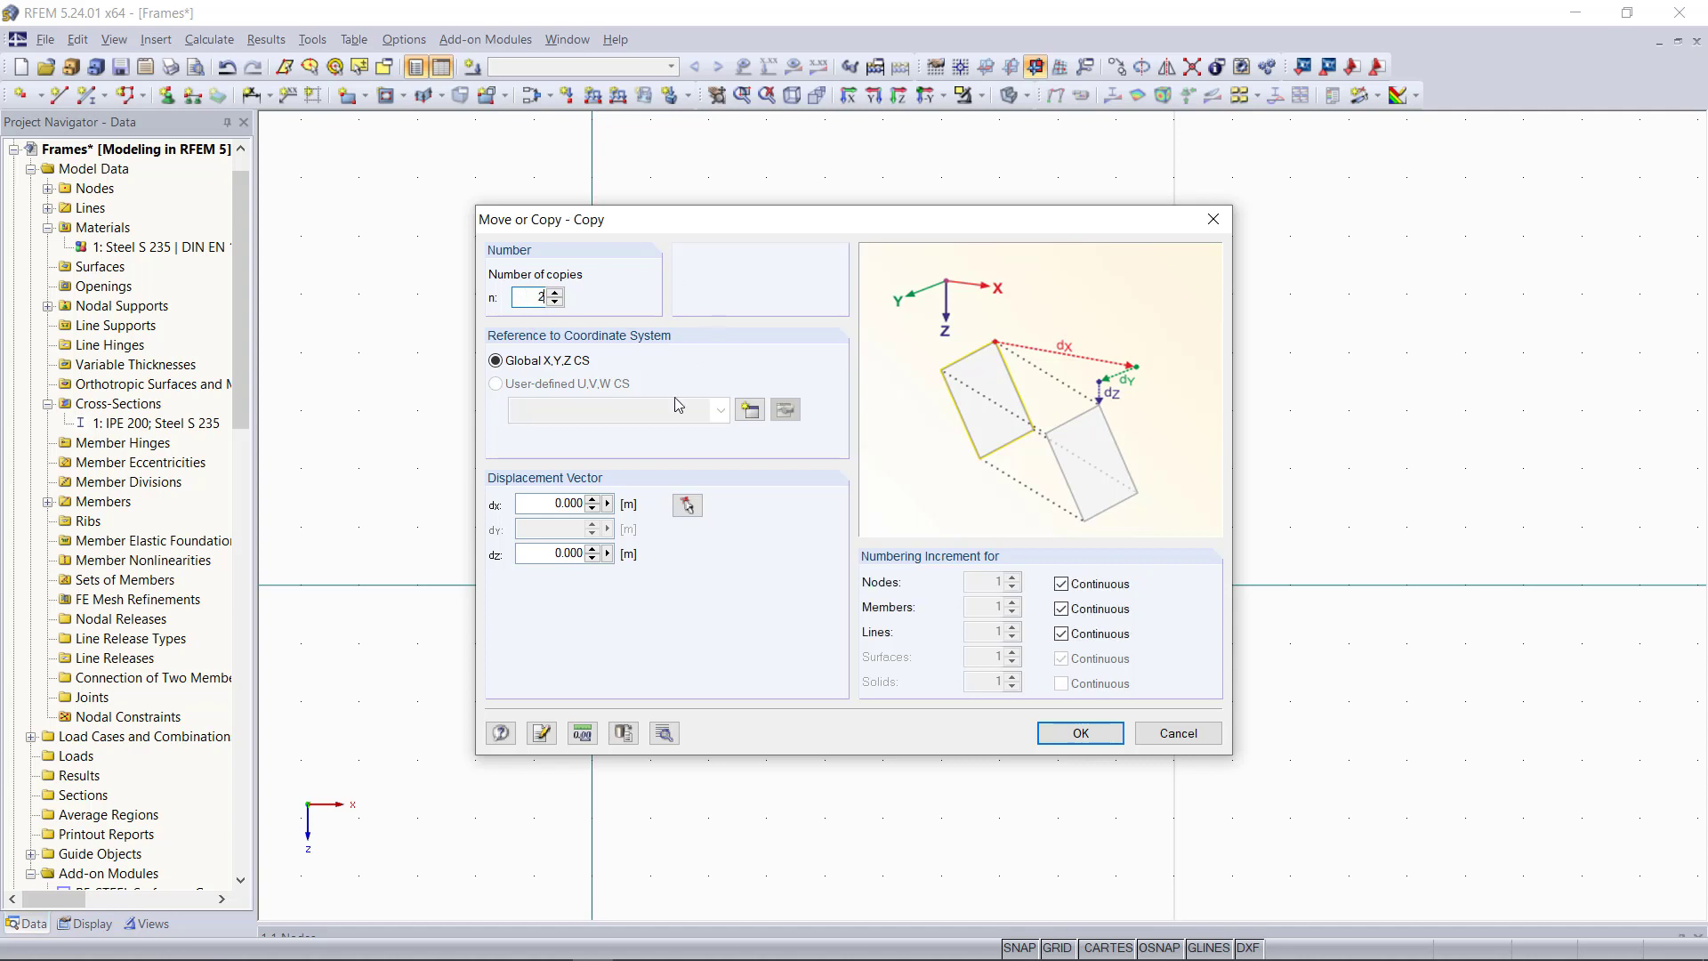
type("8")
left_click(1080, 732)
scroll(805, 730, "down", 3)
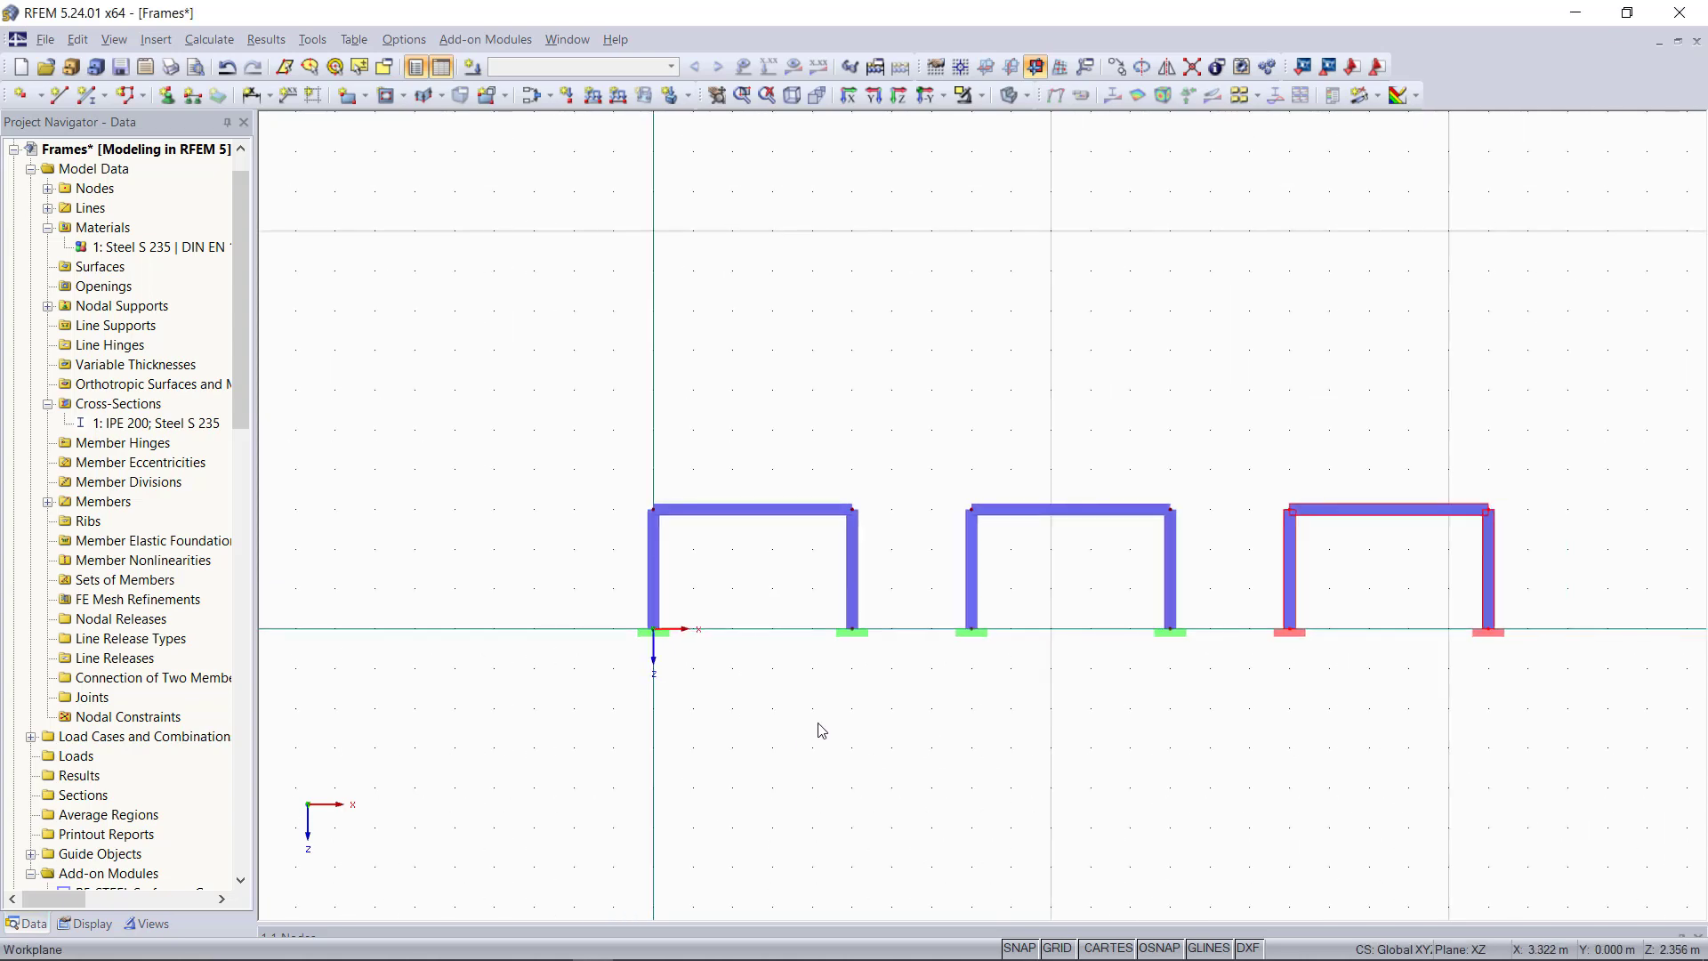
left_click(1284, 691)
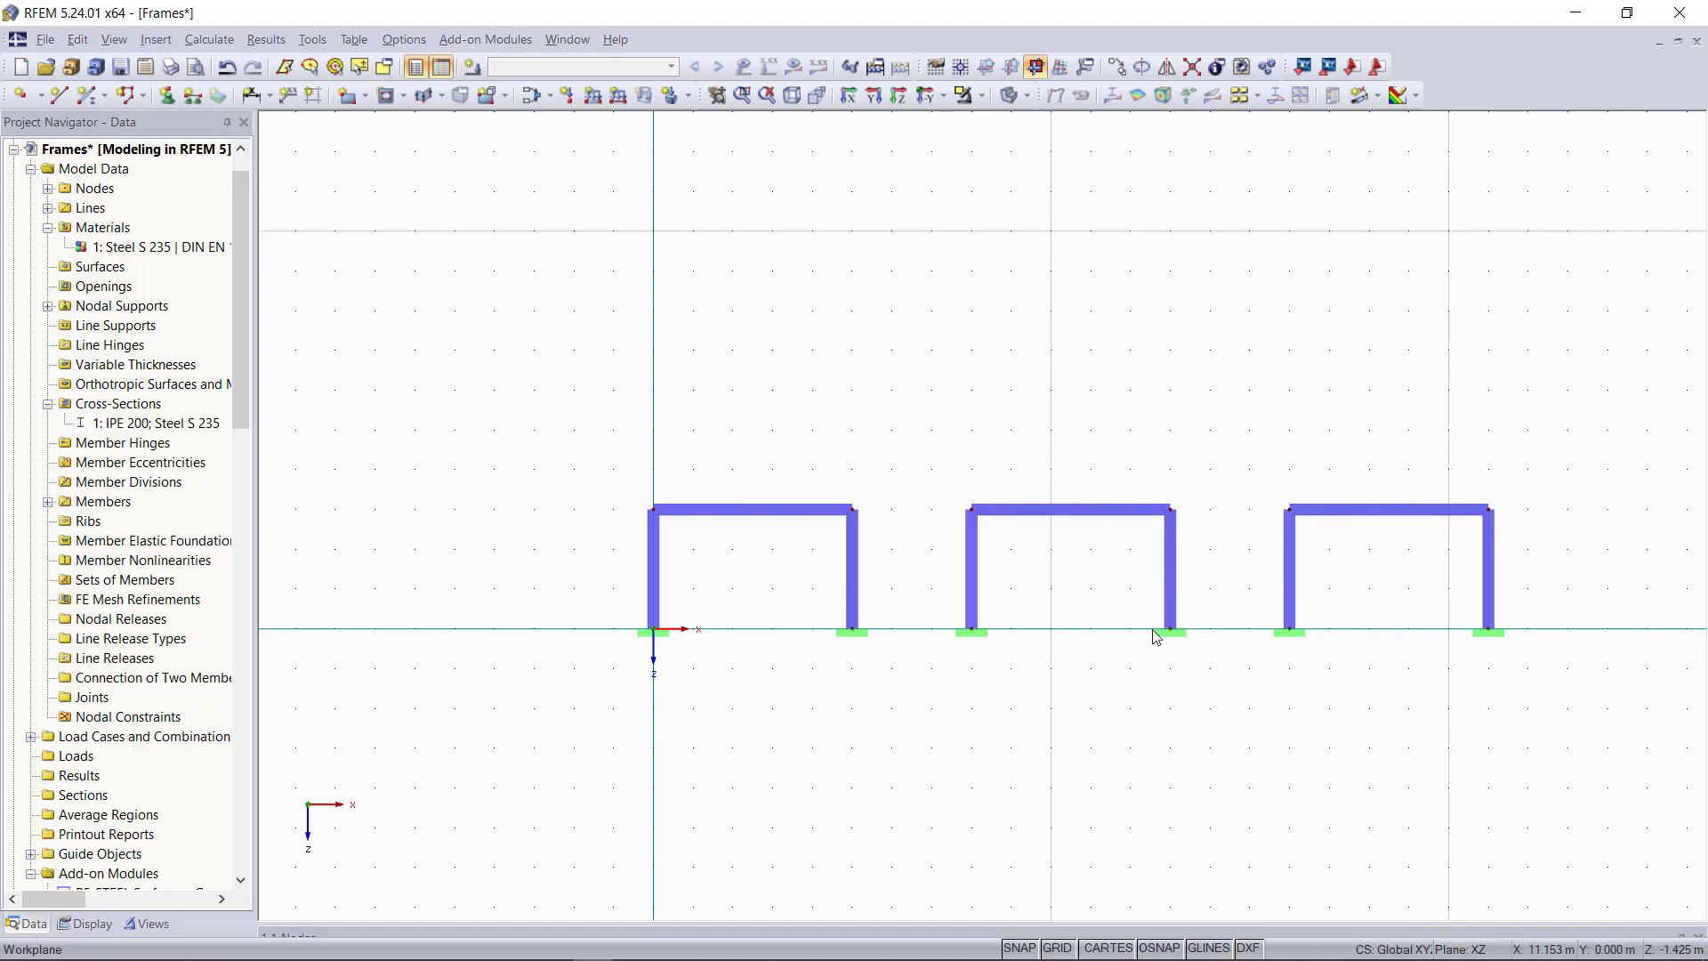
Change both base supports of the middle frame to the Hinged type
scroll(1079, 598, "up", 5)
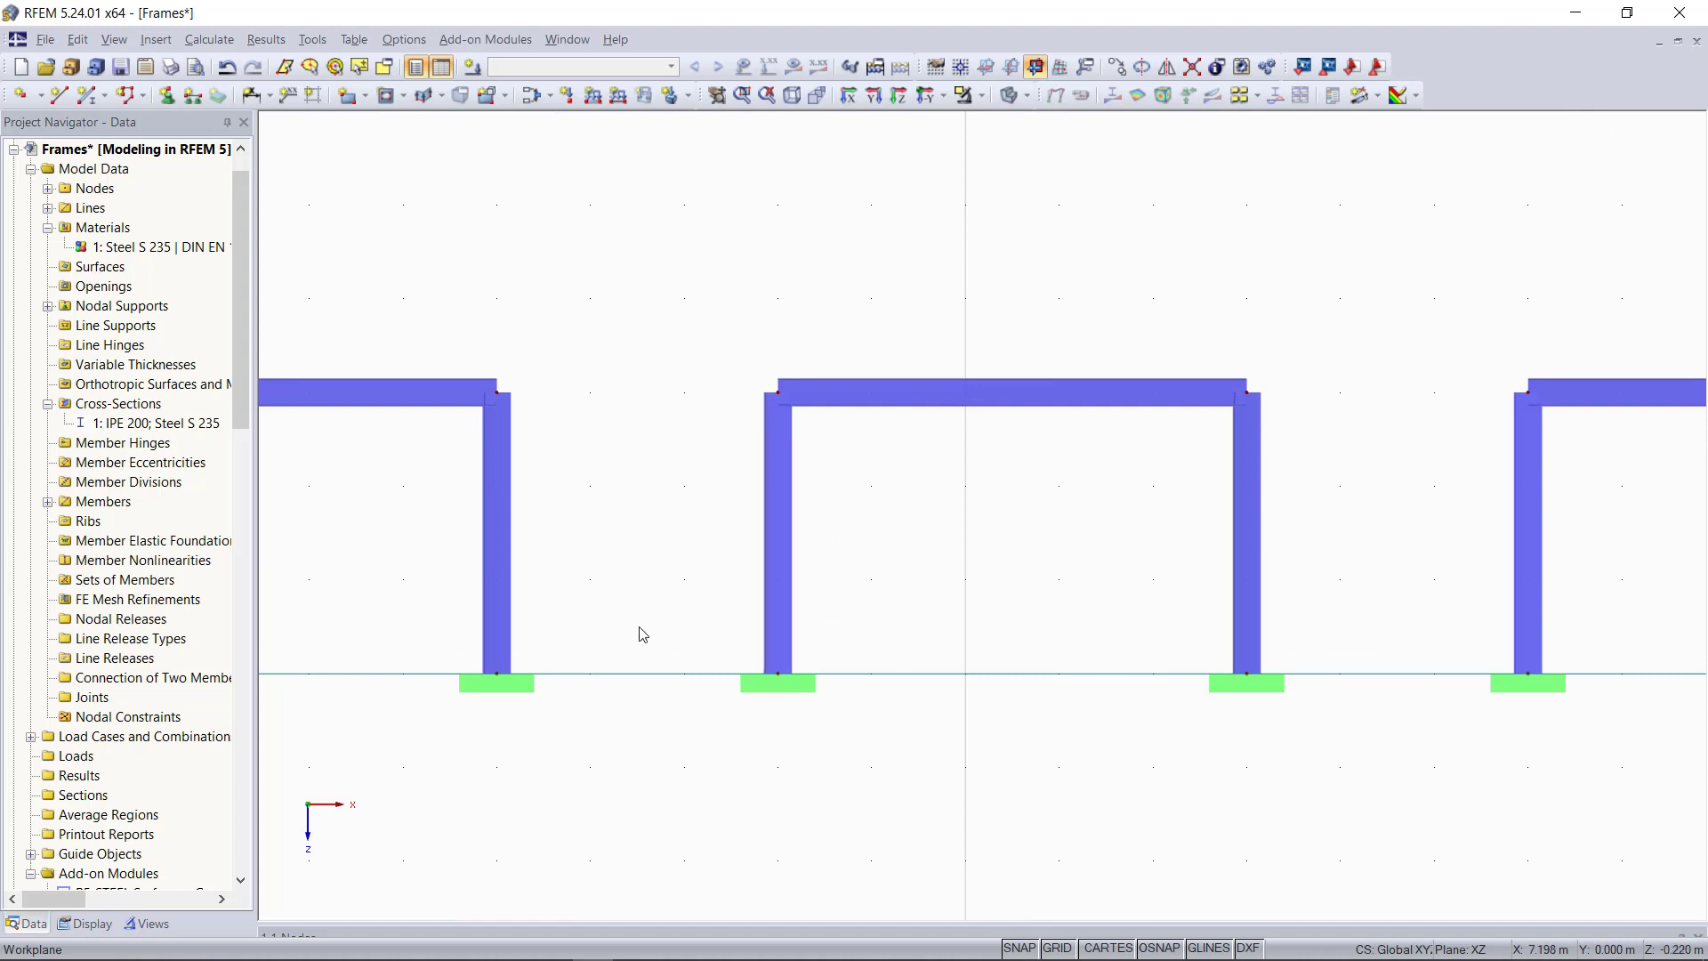
left_click_drag(694, 631, 1326, 764)
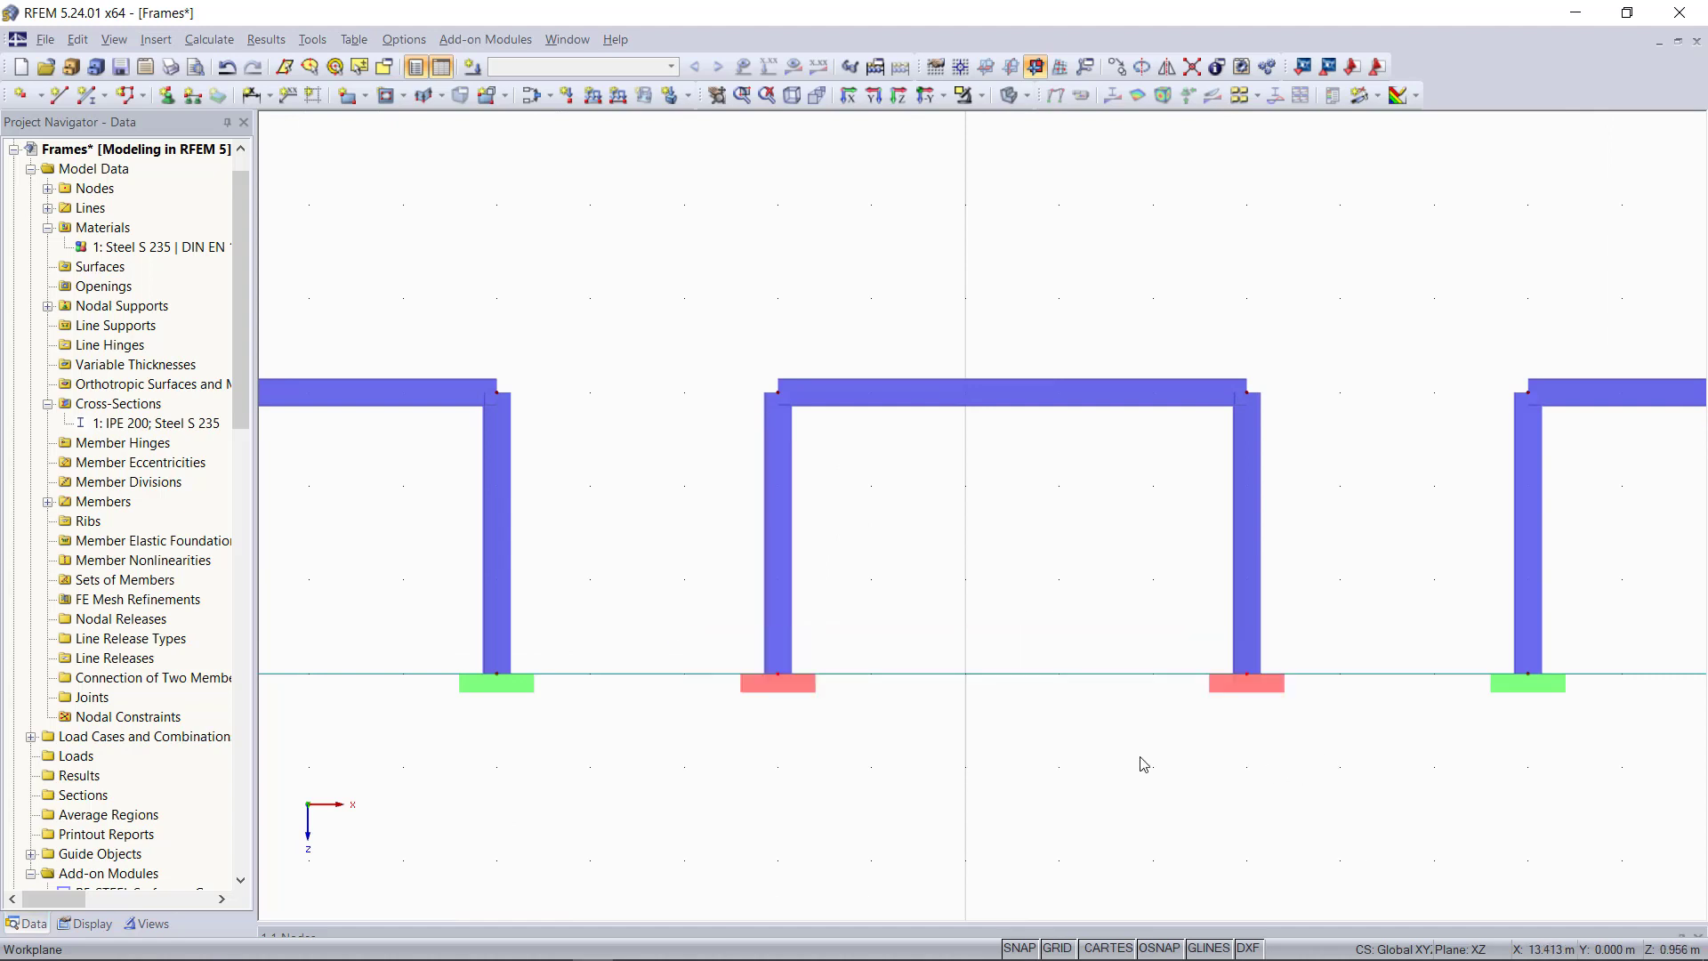
left_click(166, 94)
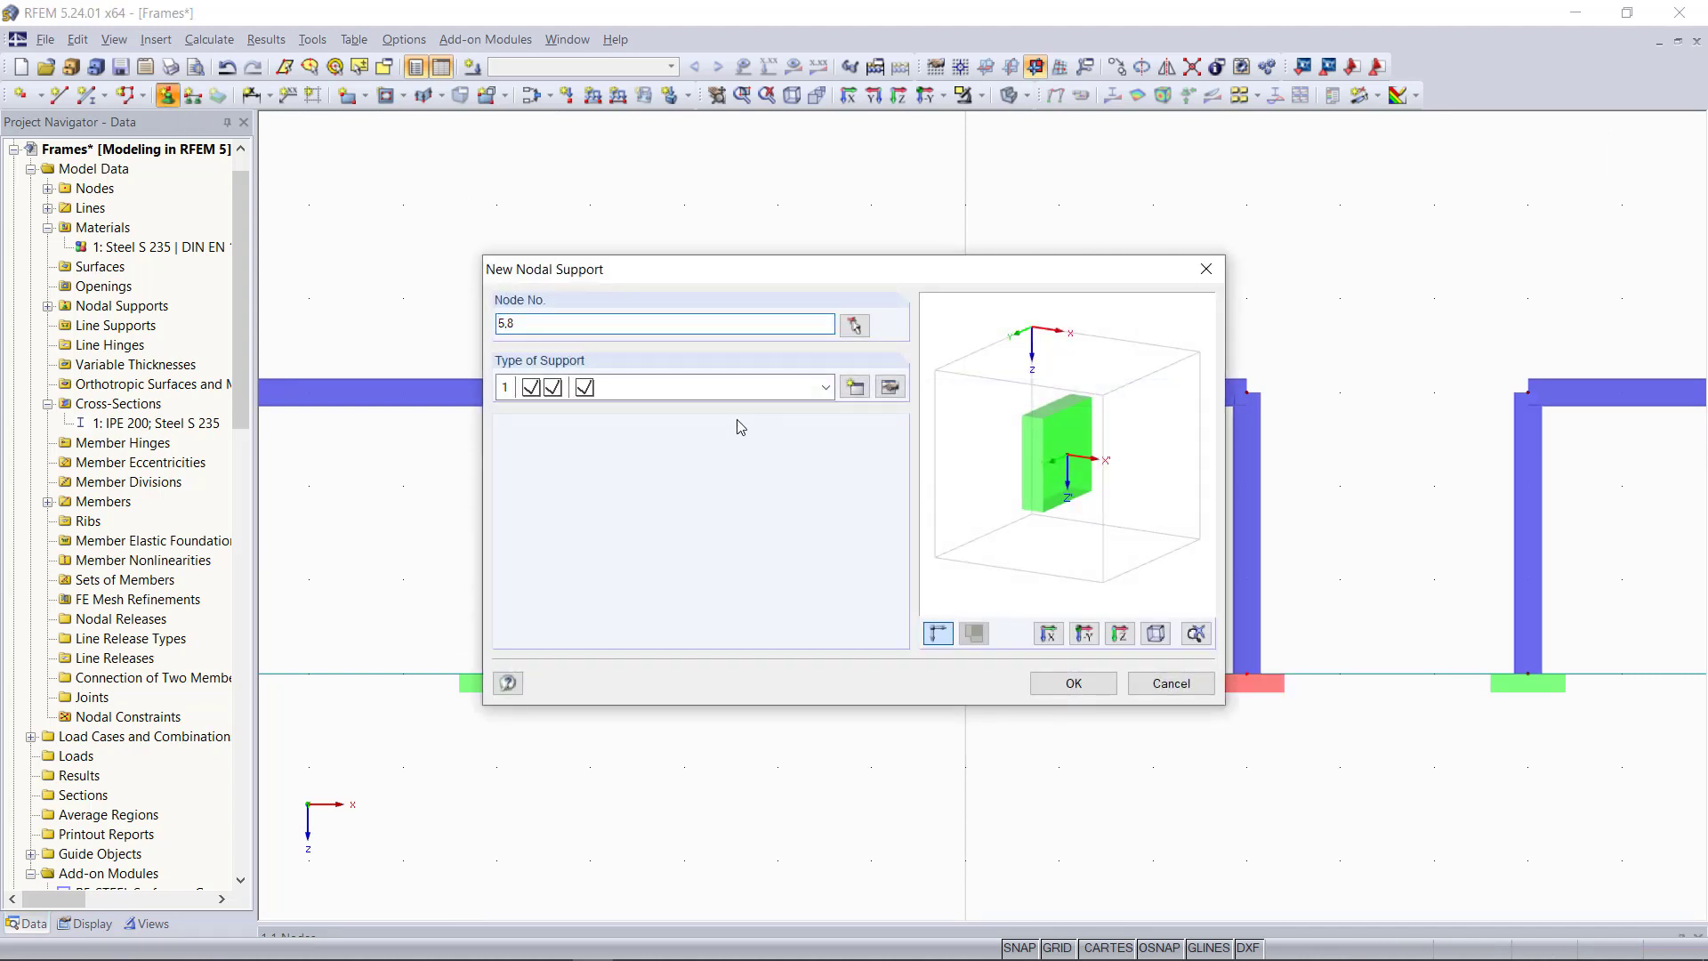
left_click(1171, 683)
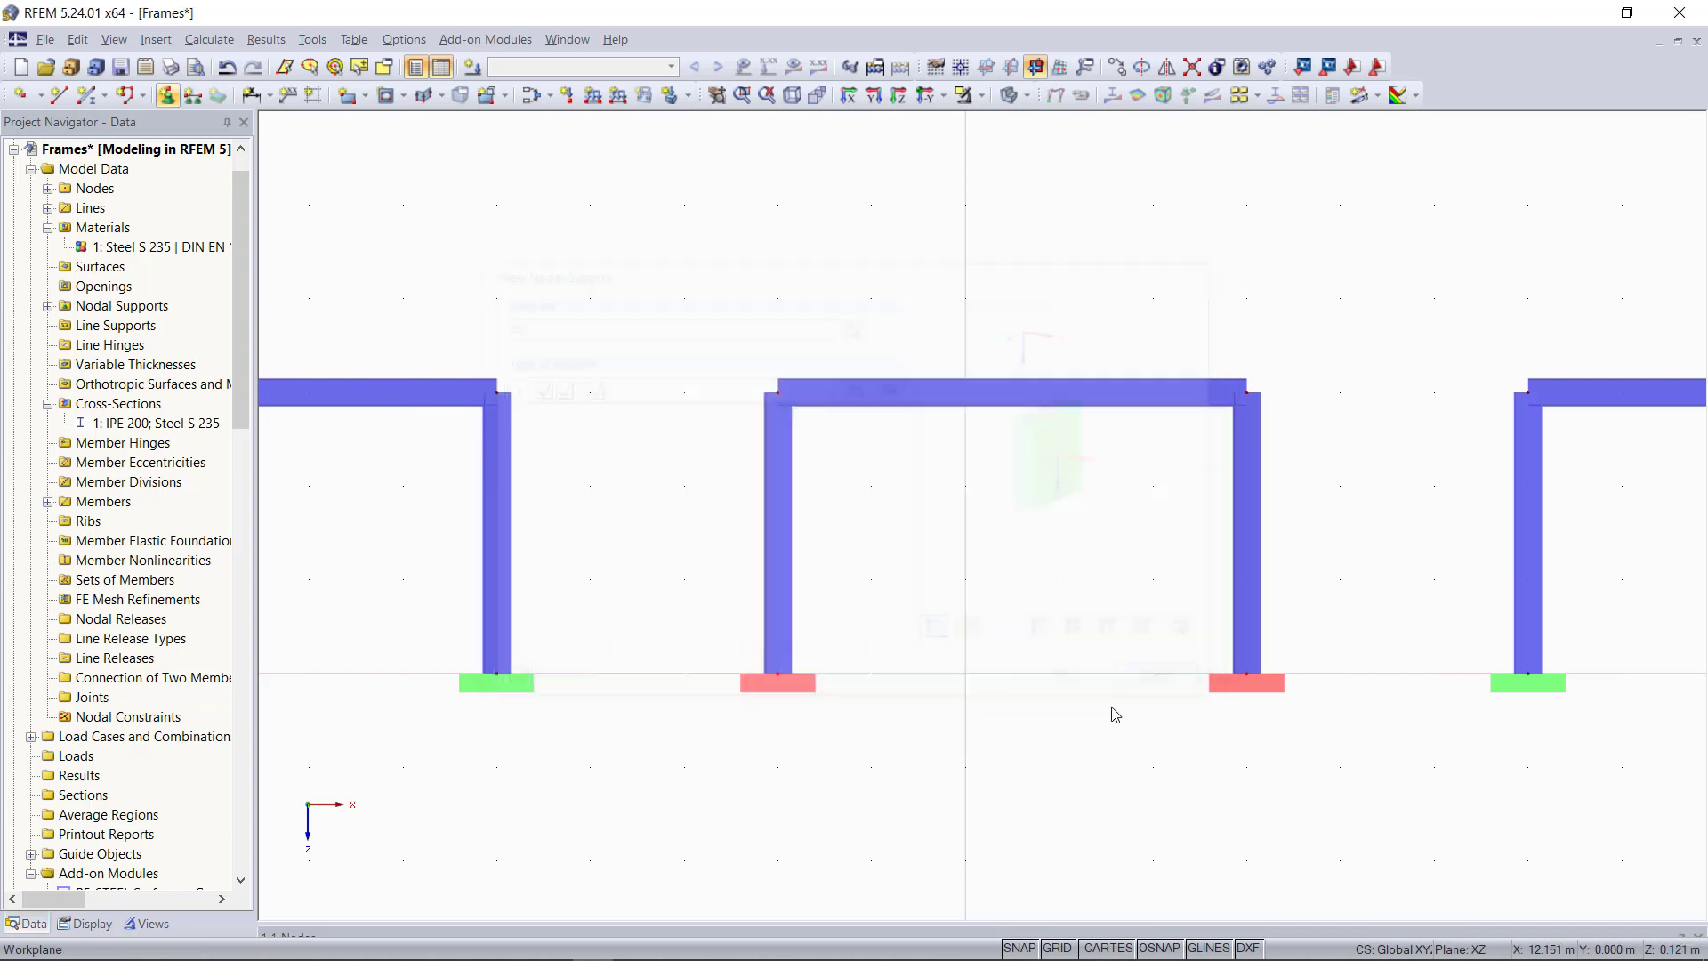
double_click(799, 692)
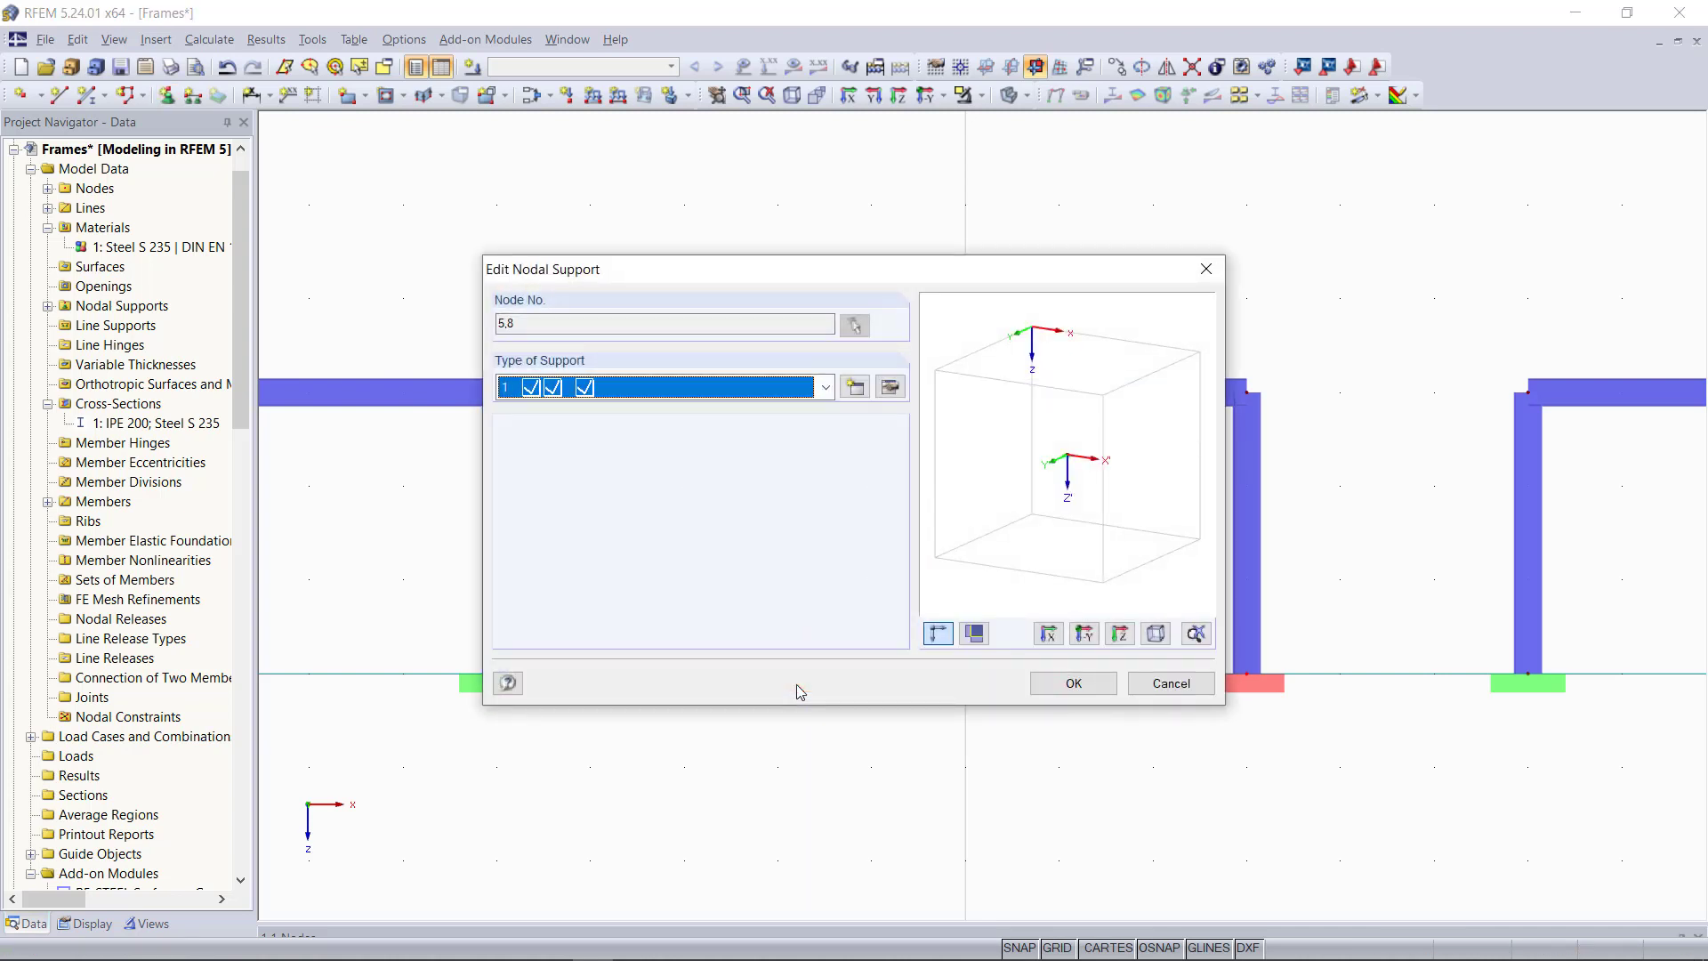
left_click(747, 388)
left_click(693, 435)
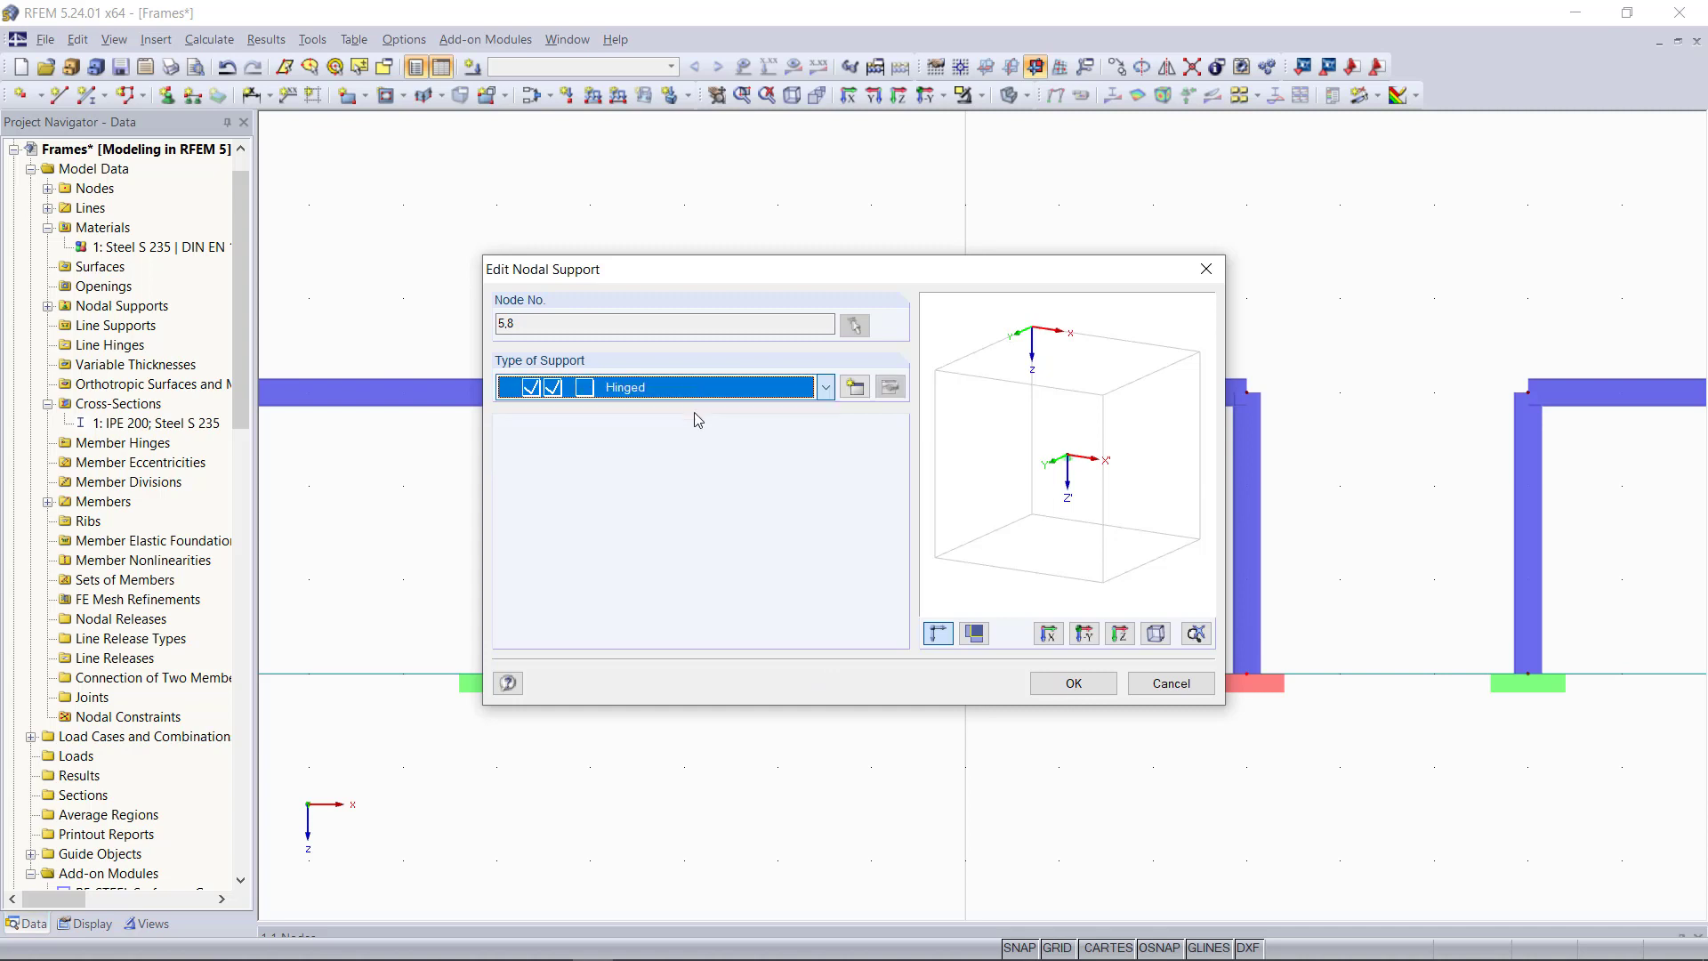
left_click(1076, 683)
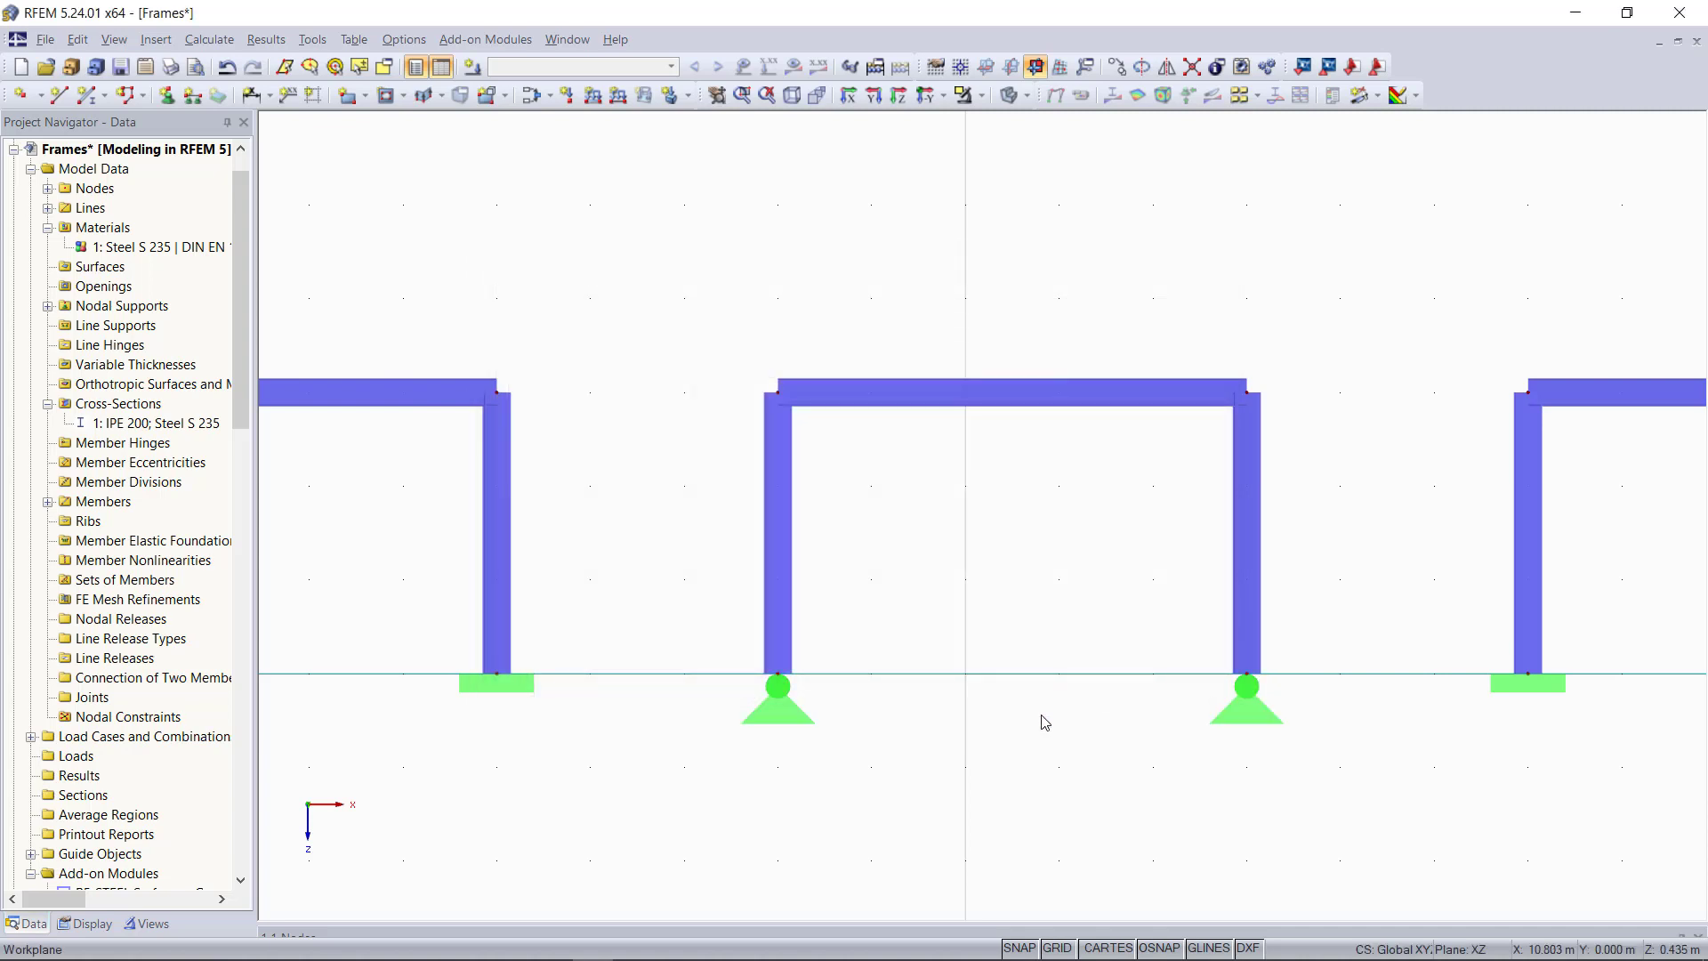
scroll(935, 699, "down", 2)
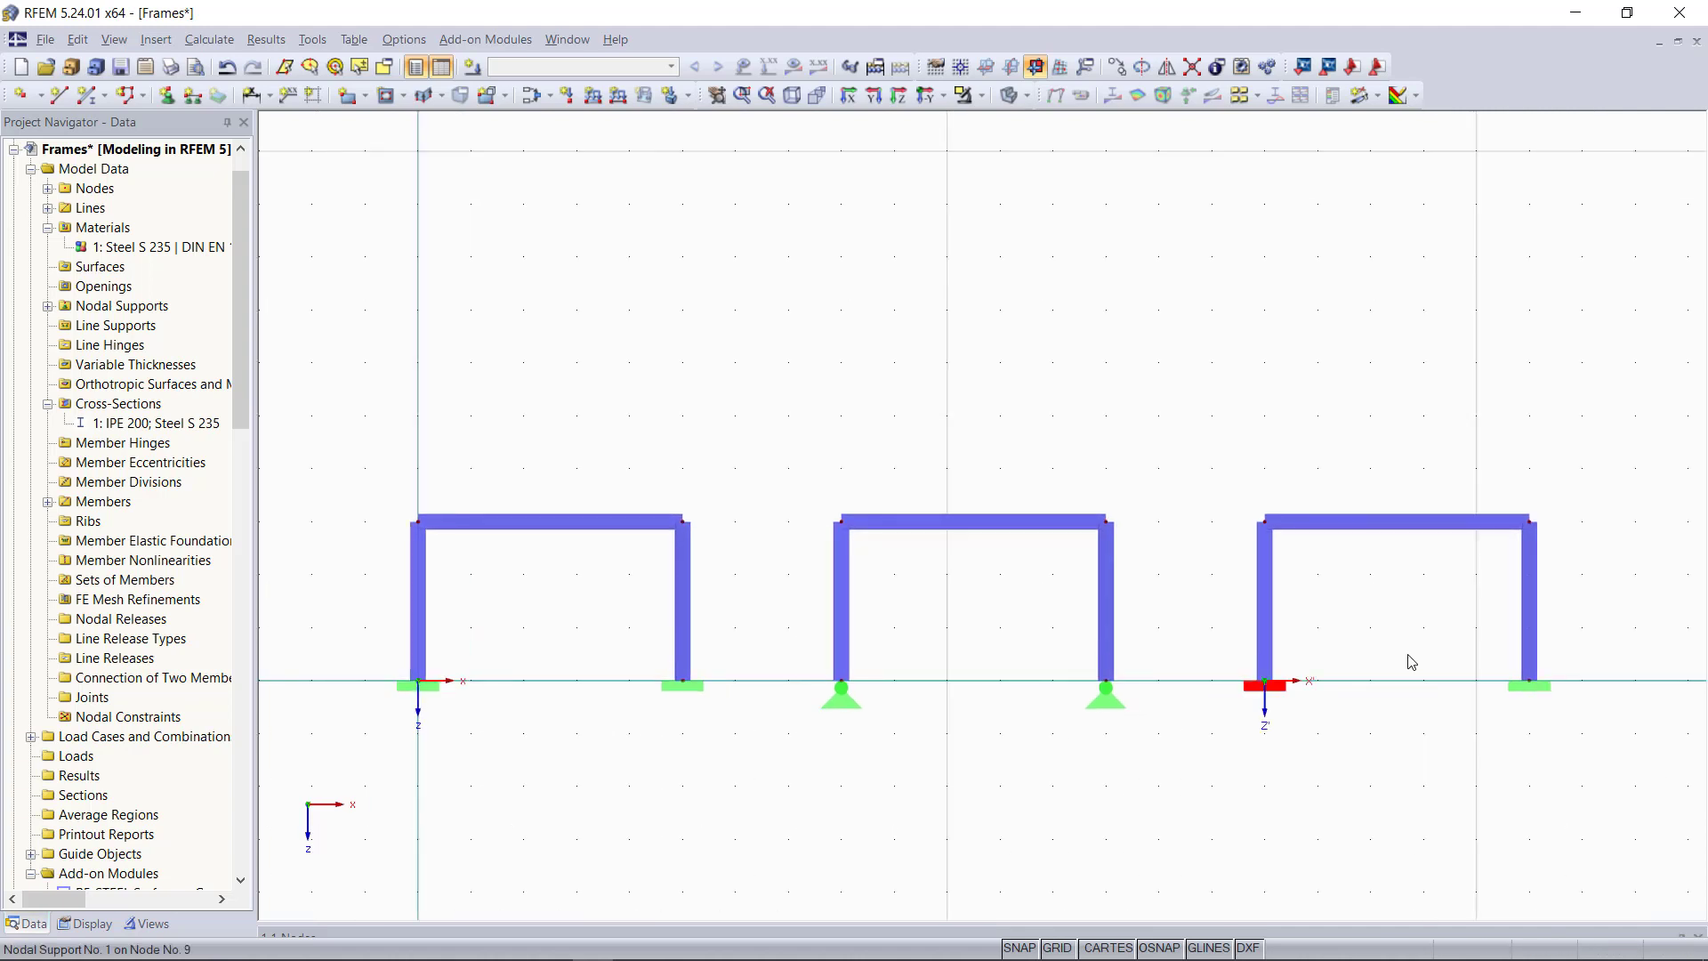
Change both base supports of the third frame to the Hinged type
scroll(1632, 610, "up", 4)
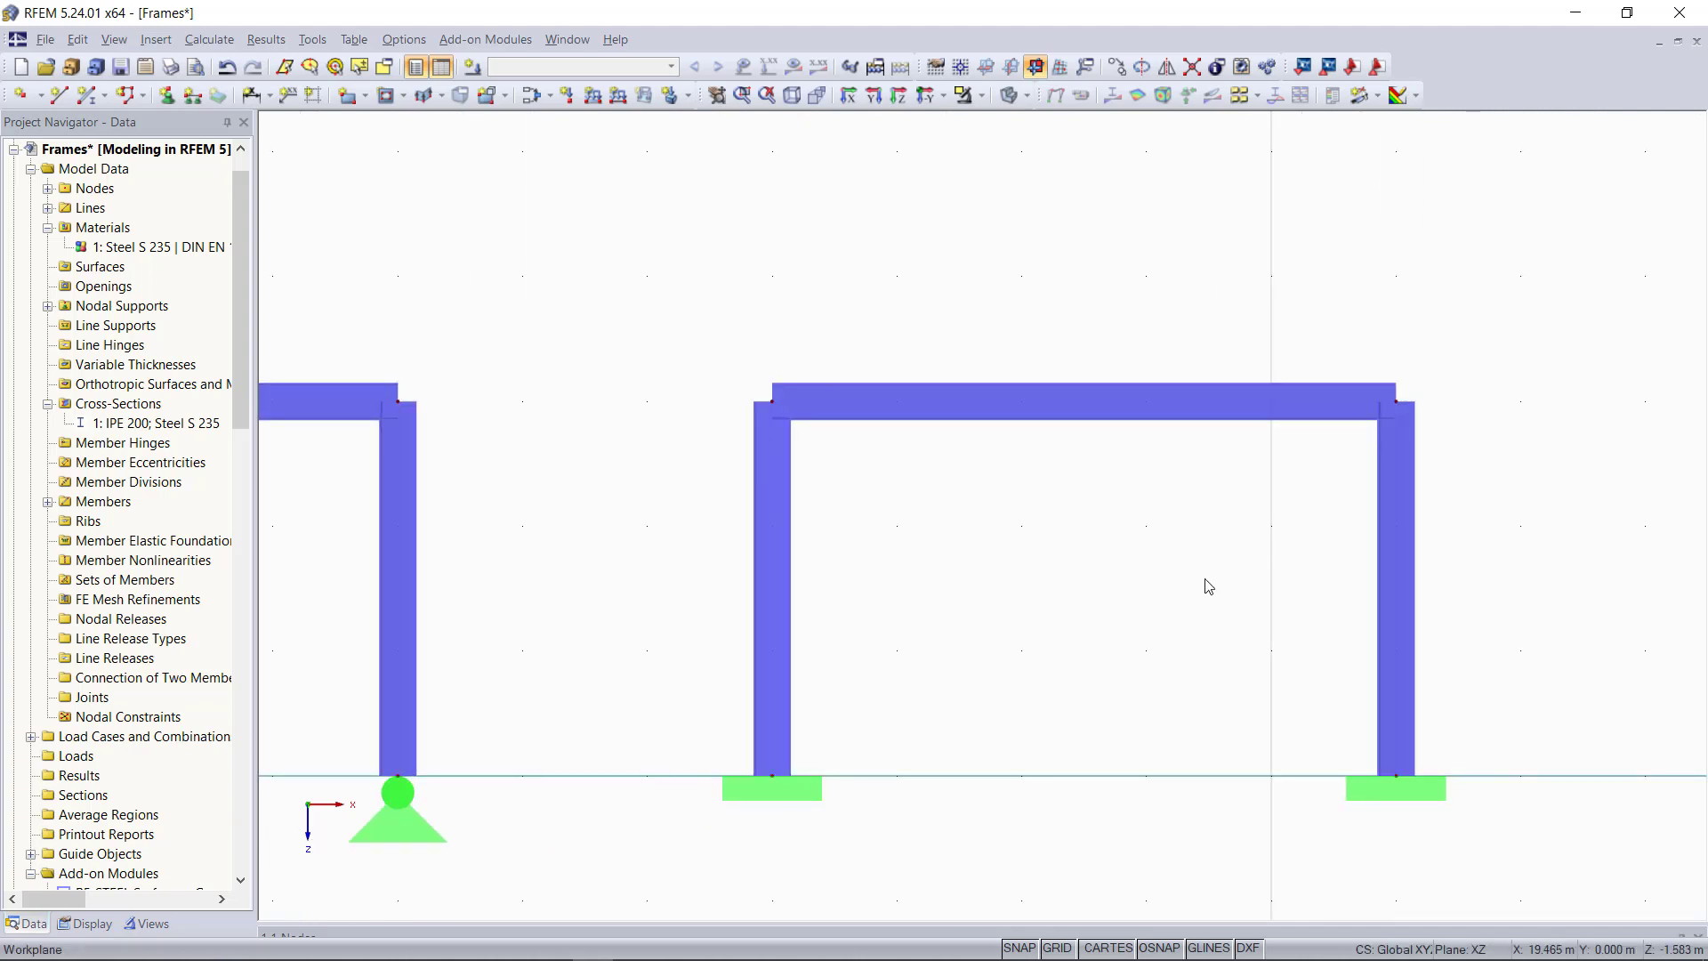
middle_click_drag(1195, 608, 1197, 545)
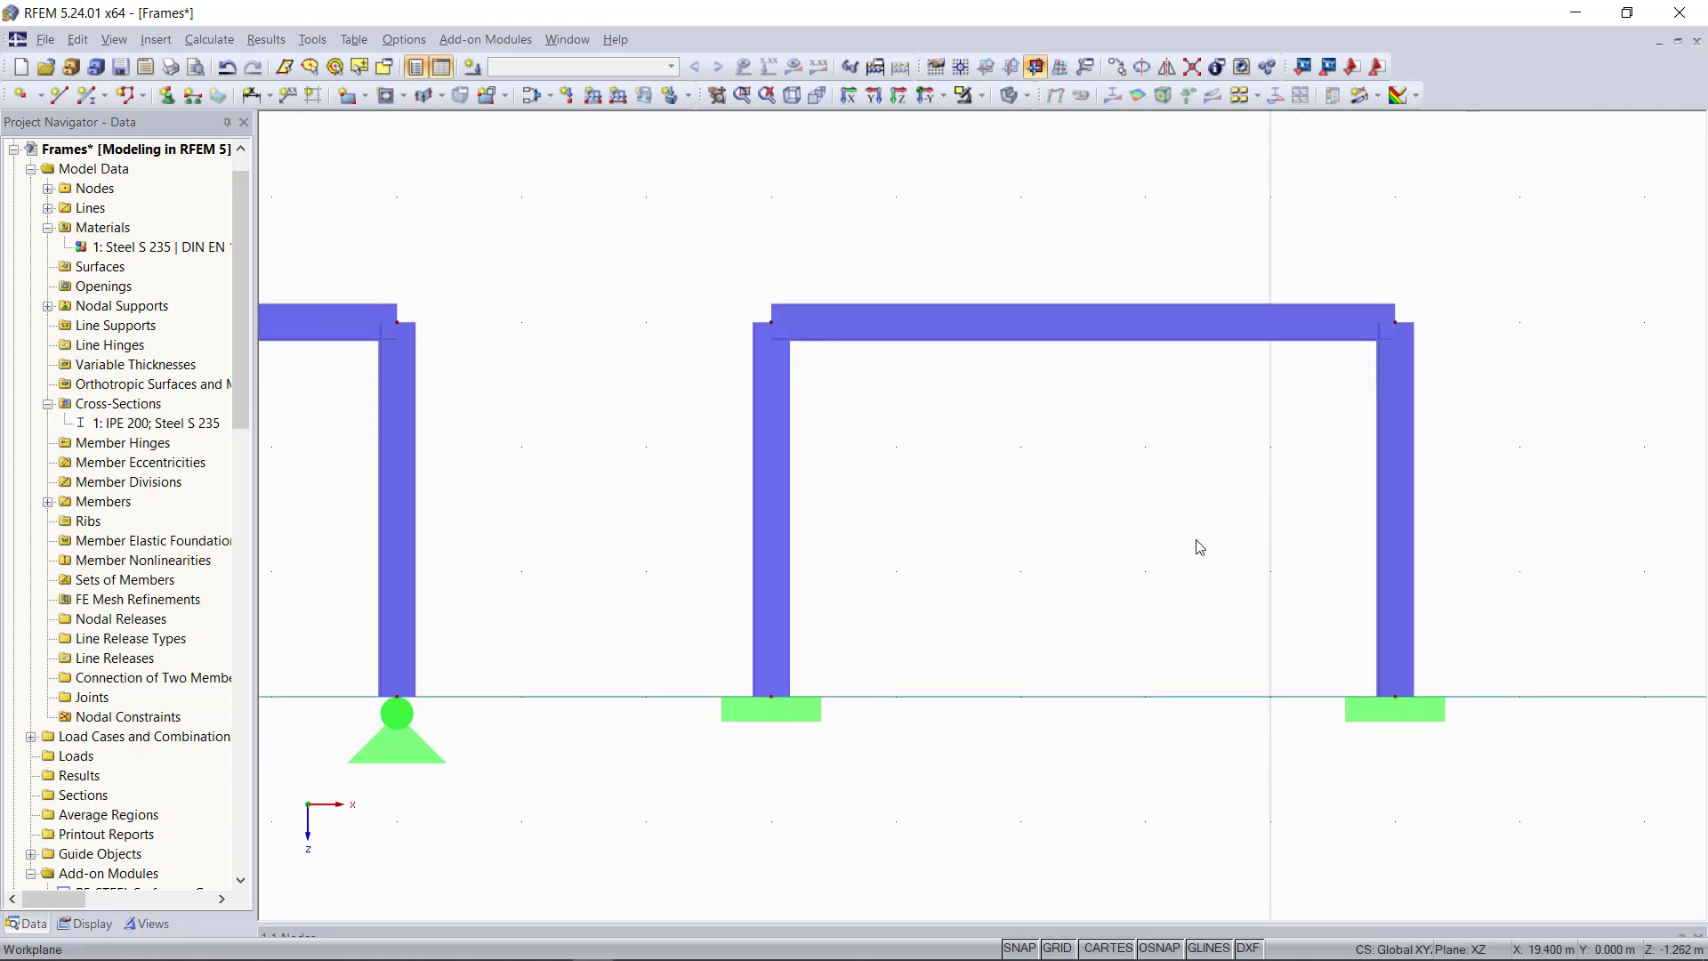
scroll(1198, 545, "up", 1)
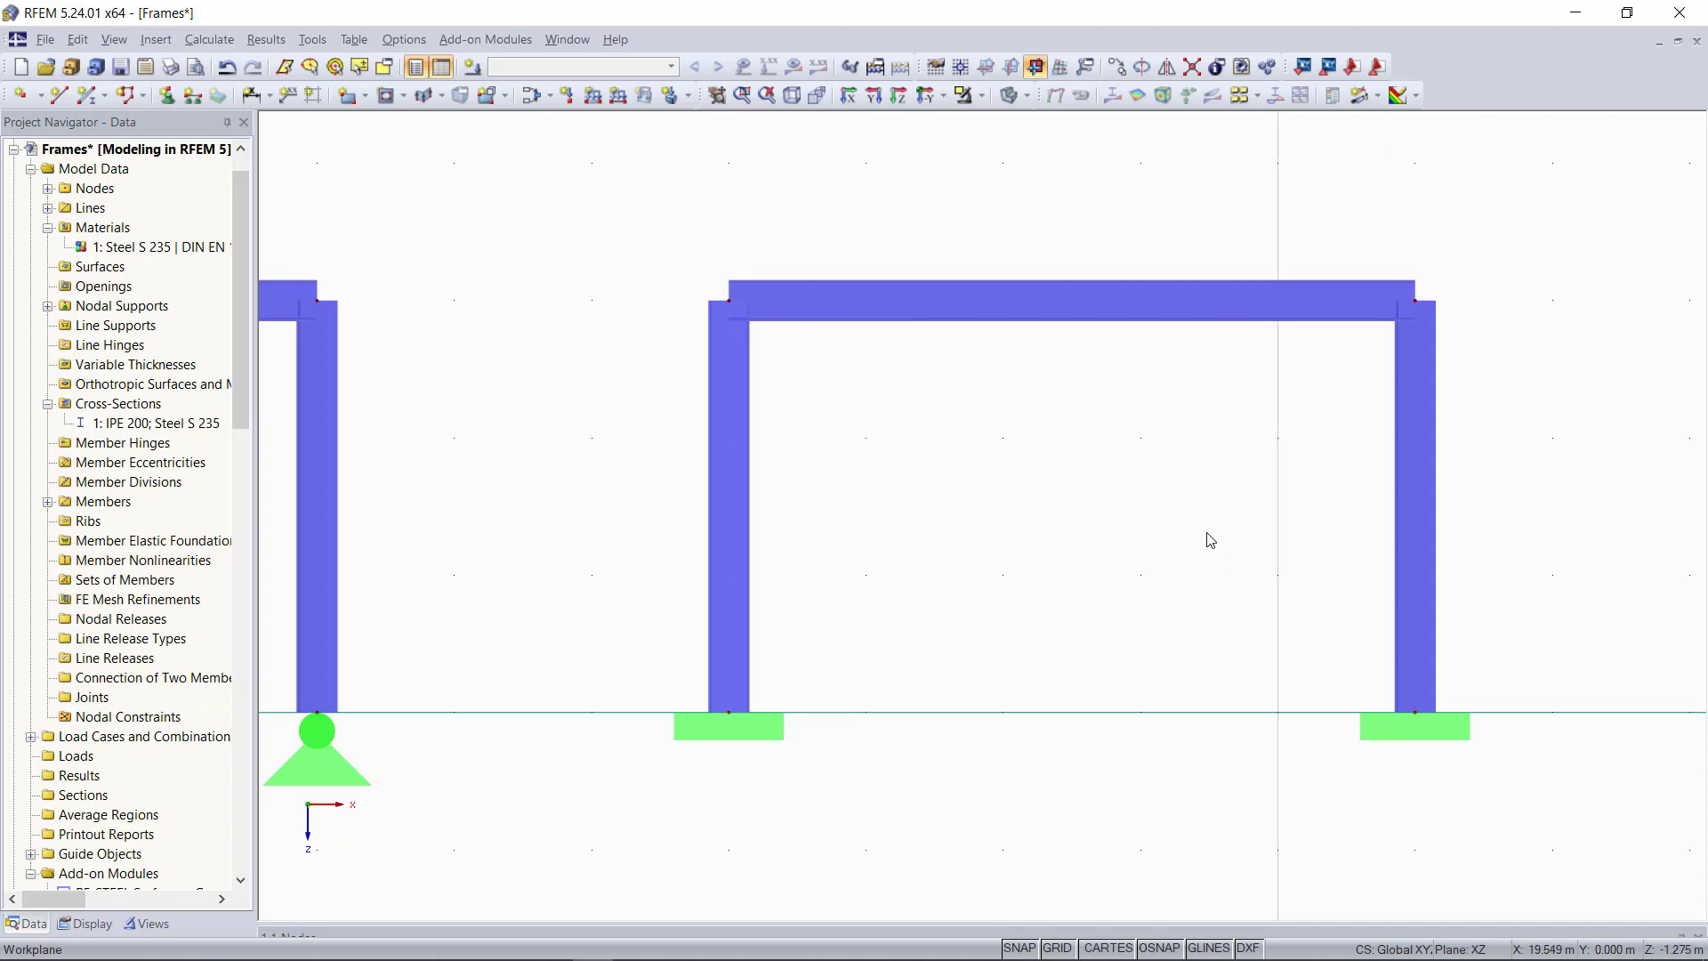
left_click_drag(634, 662, 1581, 806)
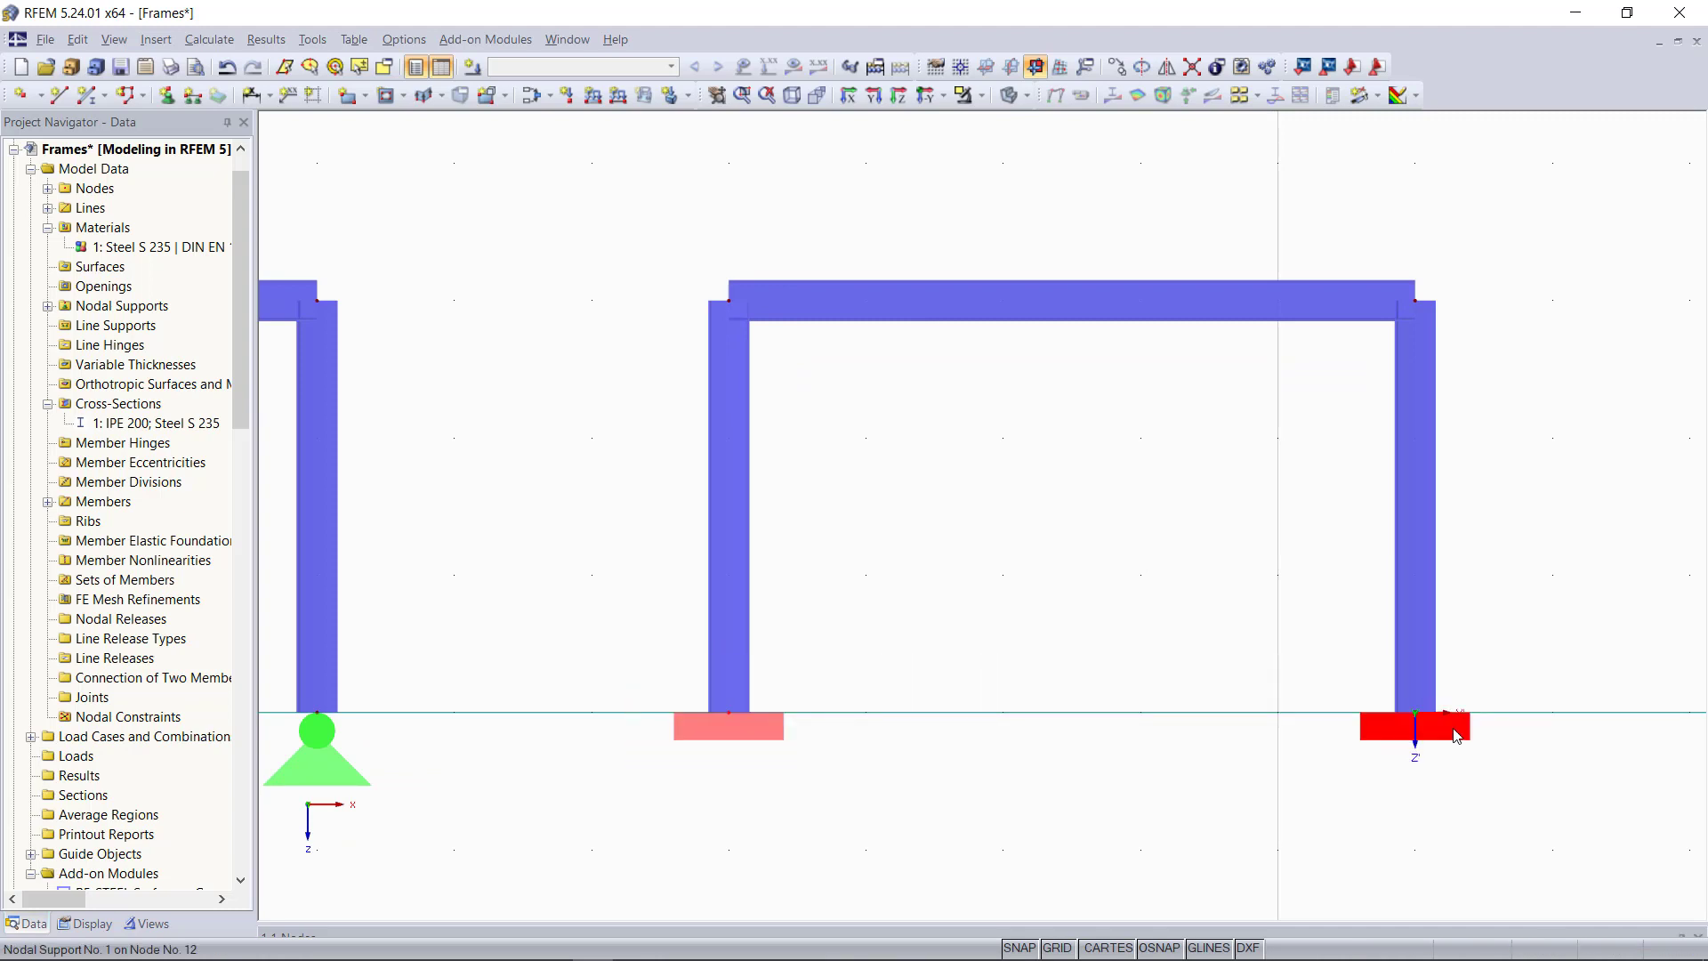
double_click(1452, 745)
left_click(828, 394)
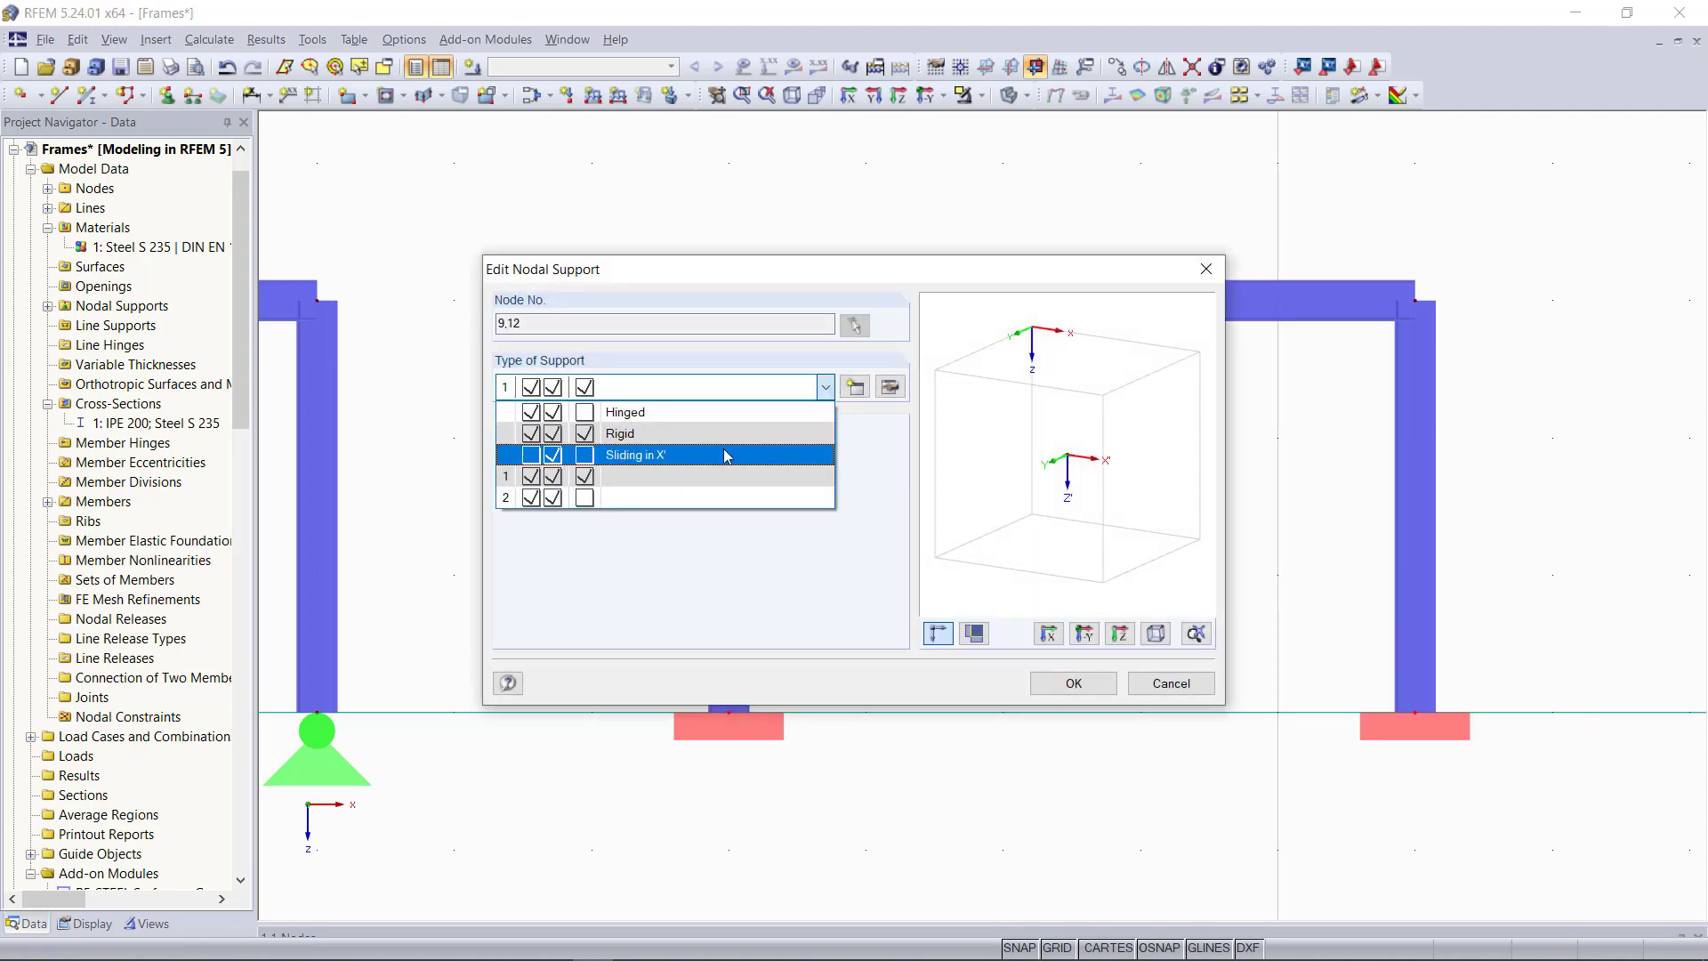
left_click(717, 408)
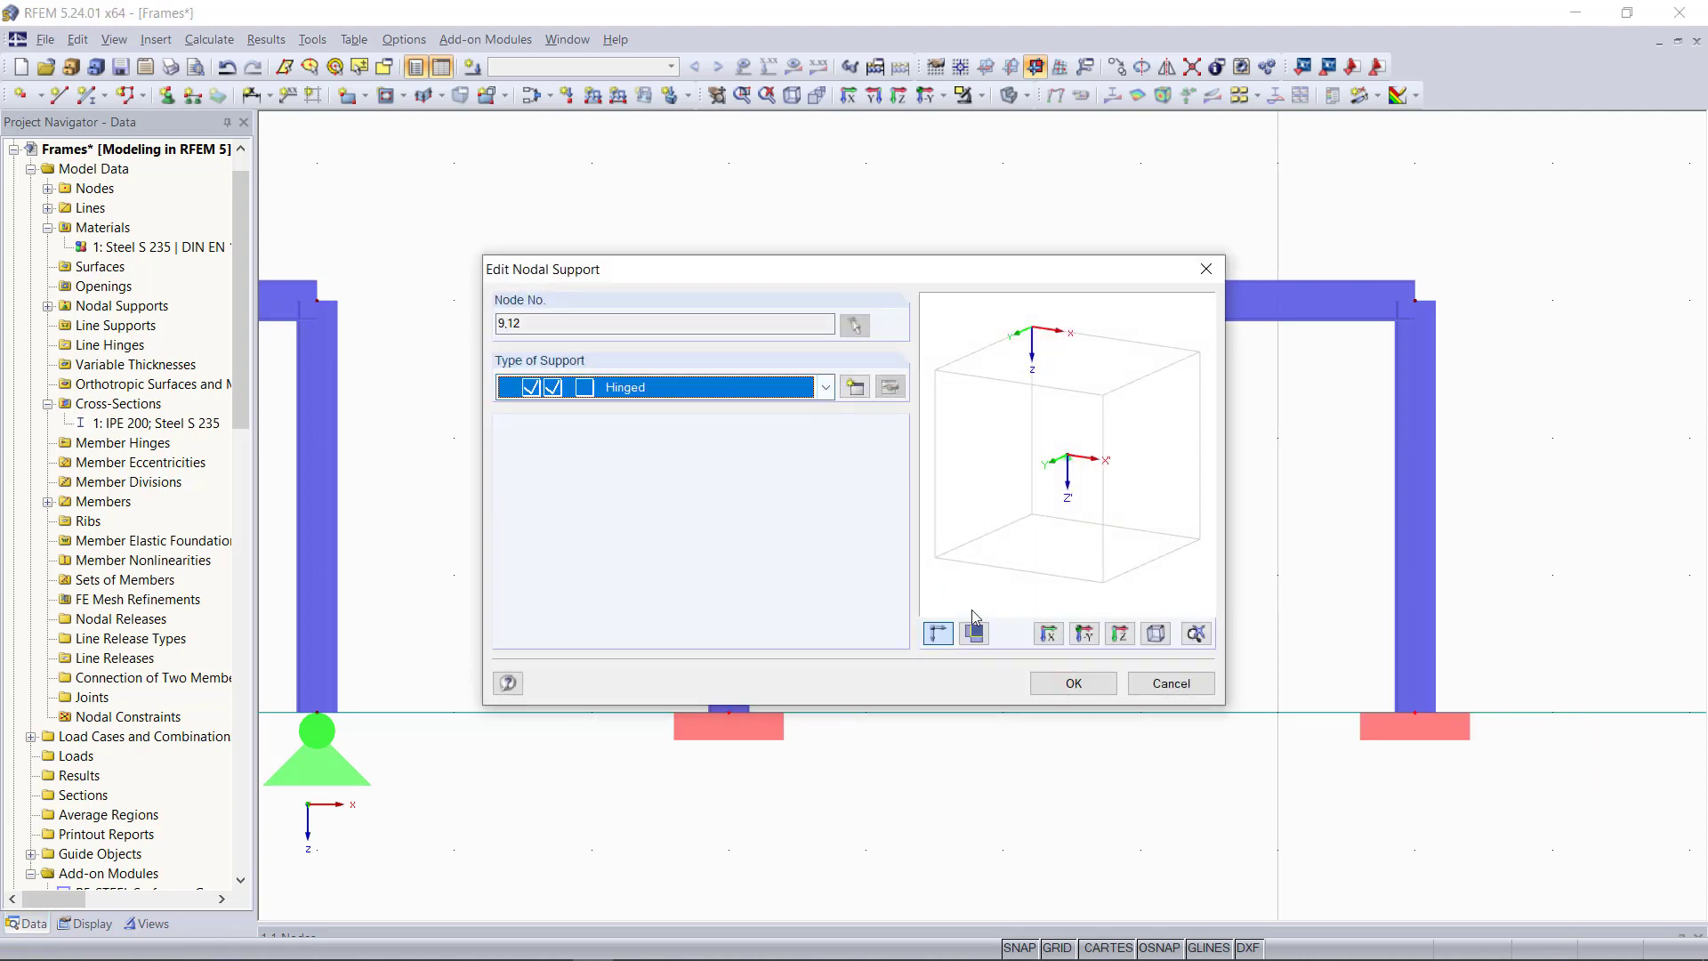
left_click(1074, 683)
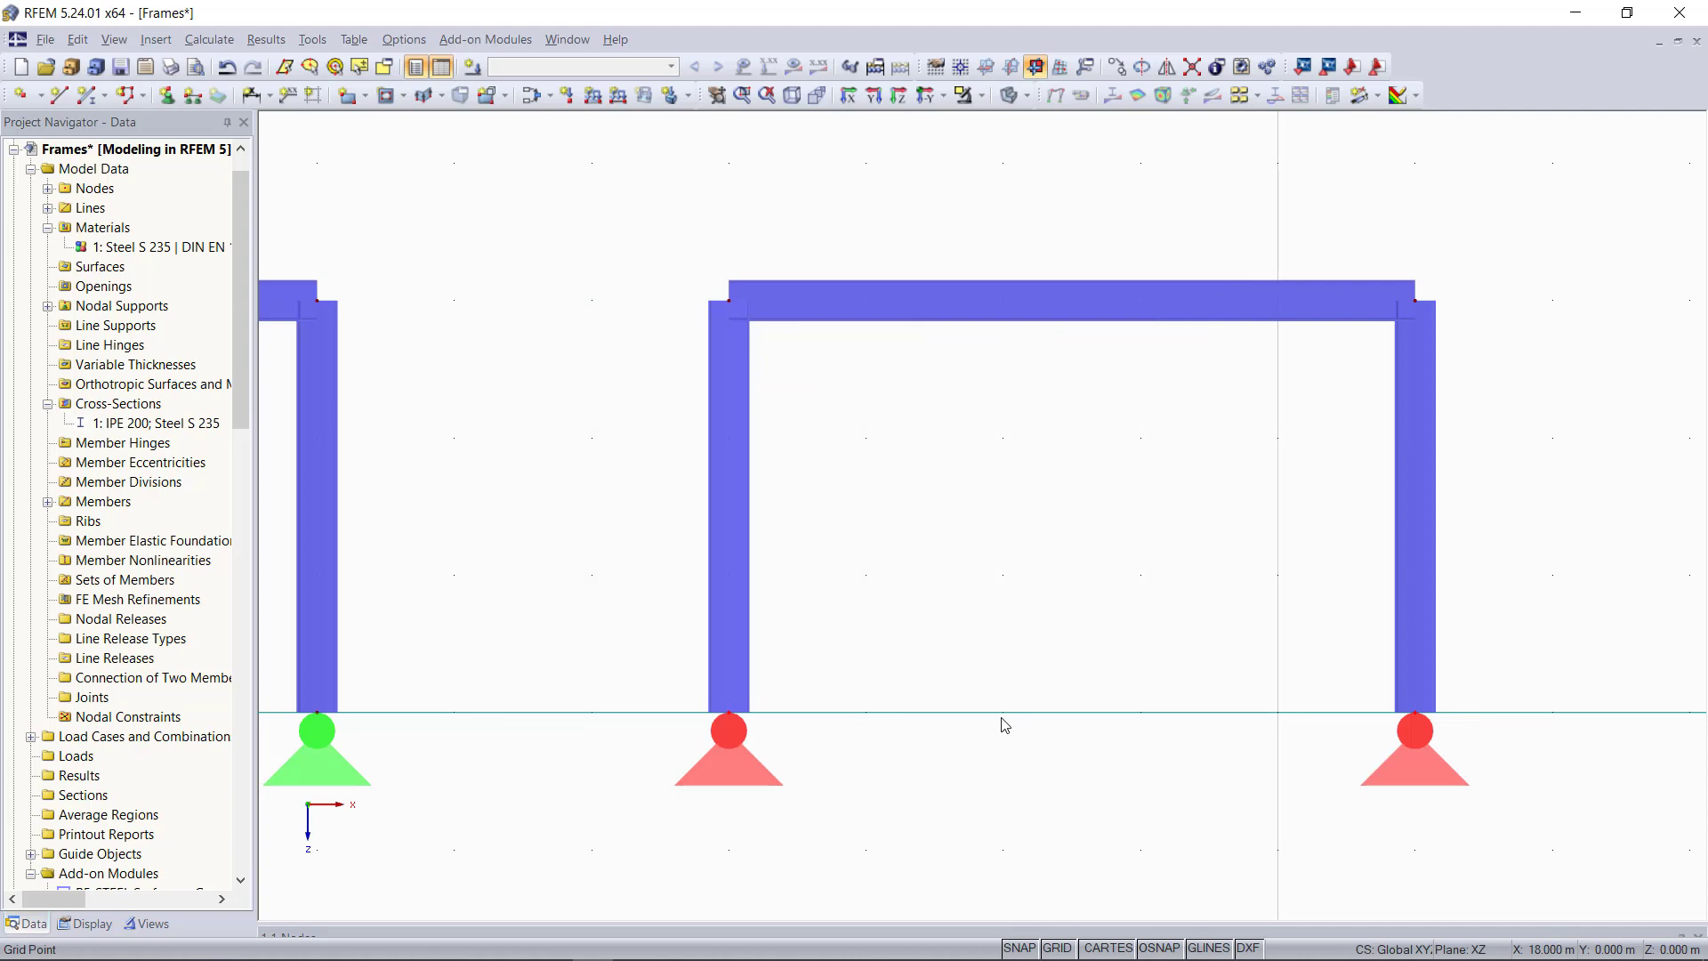
Divide the third frame's horizontal beam into two members using 1 intermediate node
left_click(1011, 316)
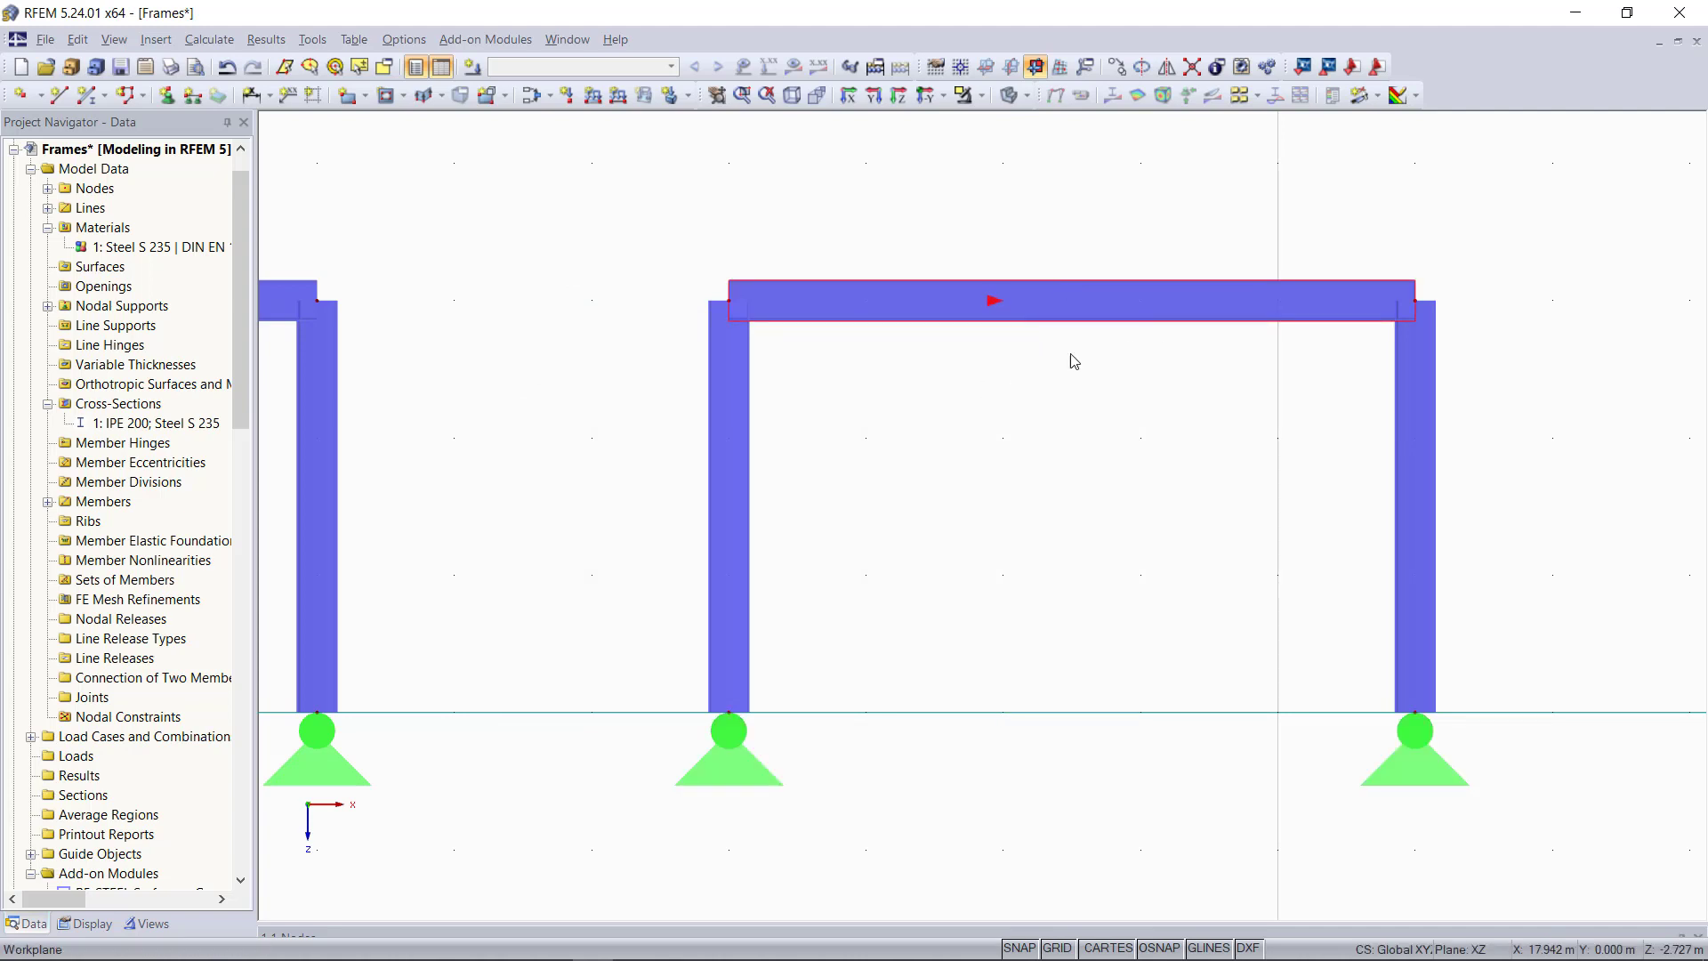
right_click(1071, 306)
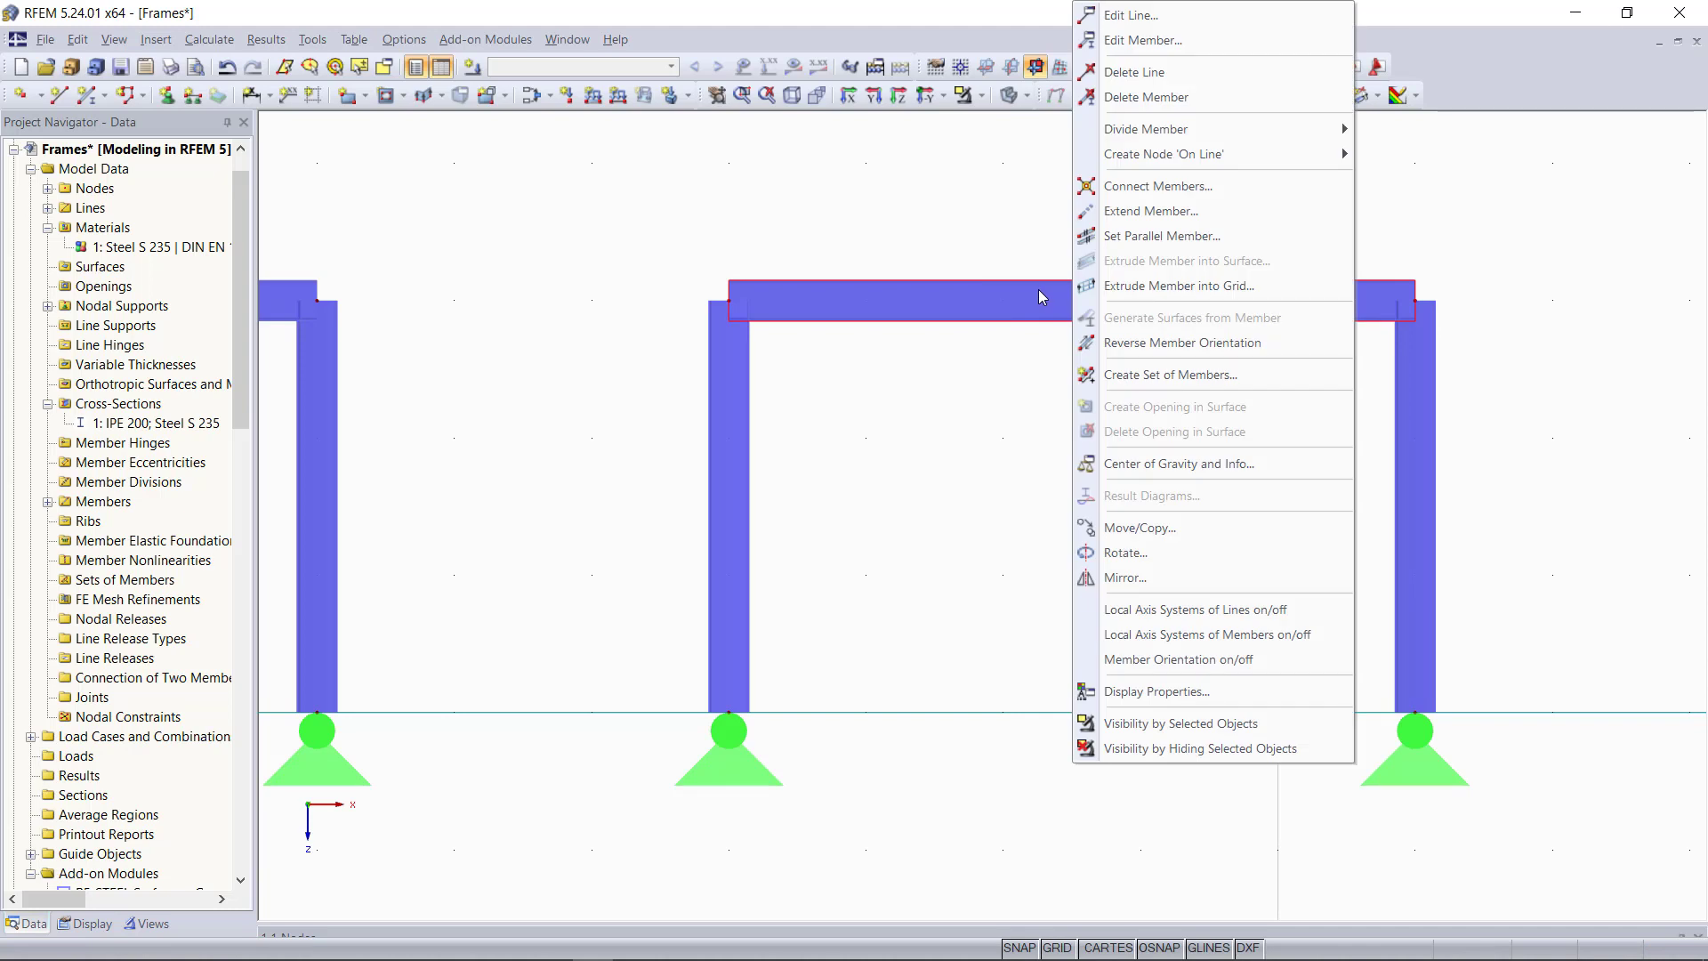
mouse_move(1270, 131)
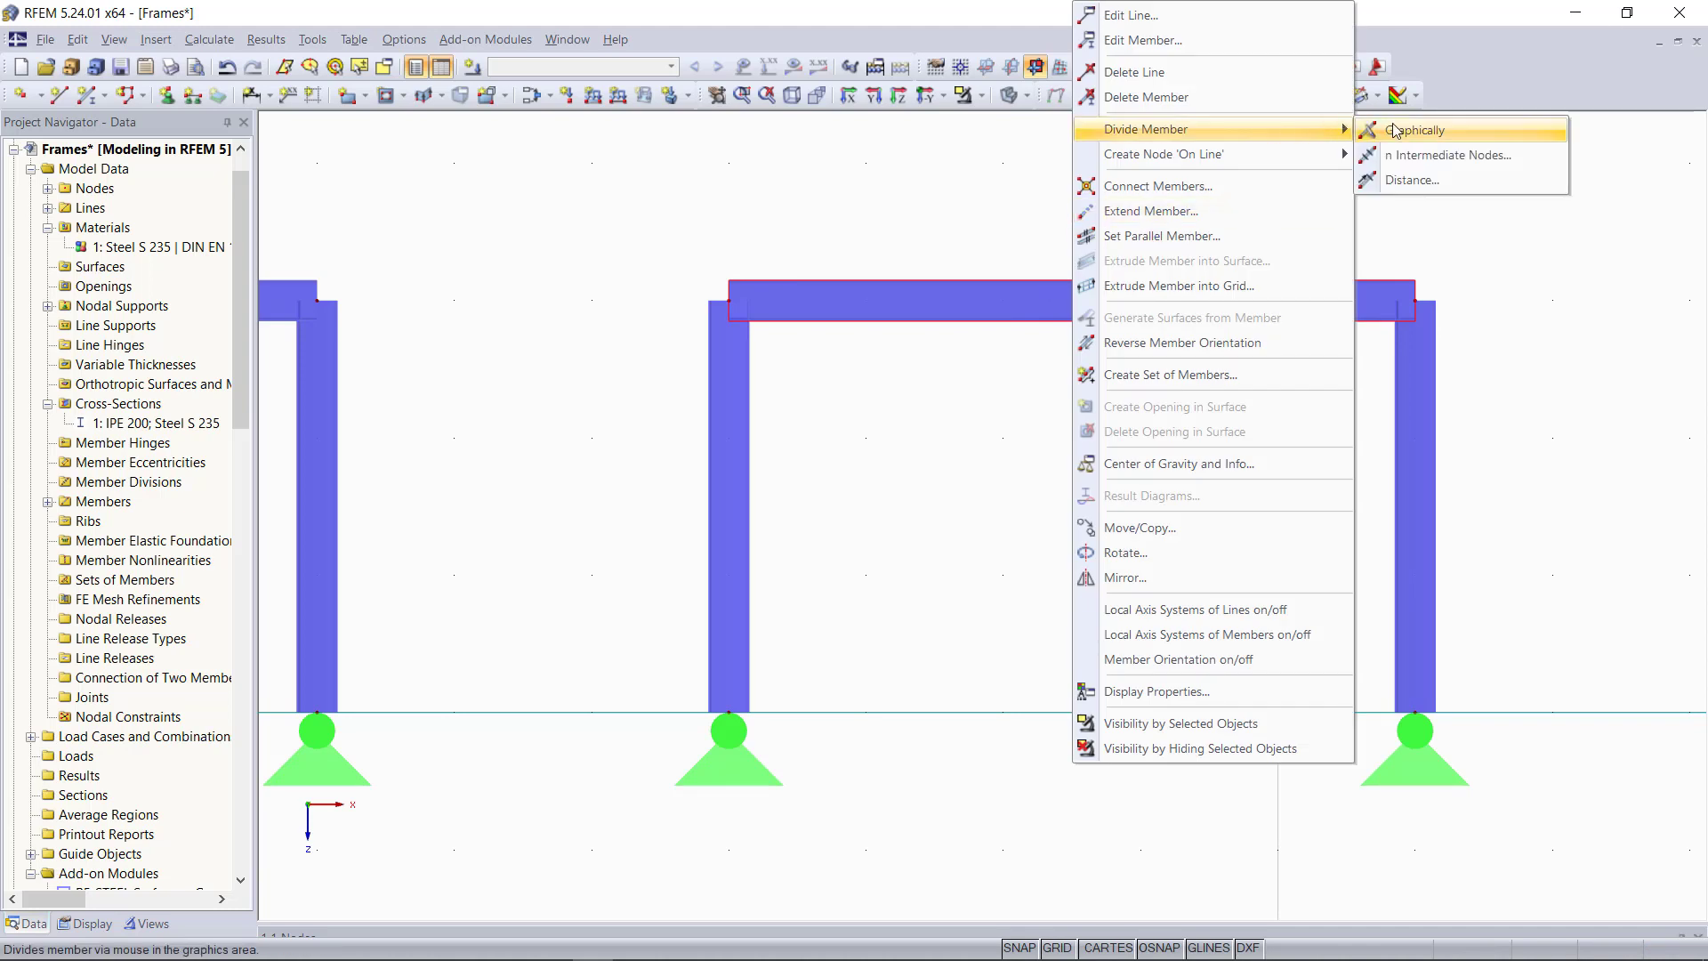
left_click(1448, 156)
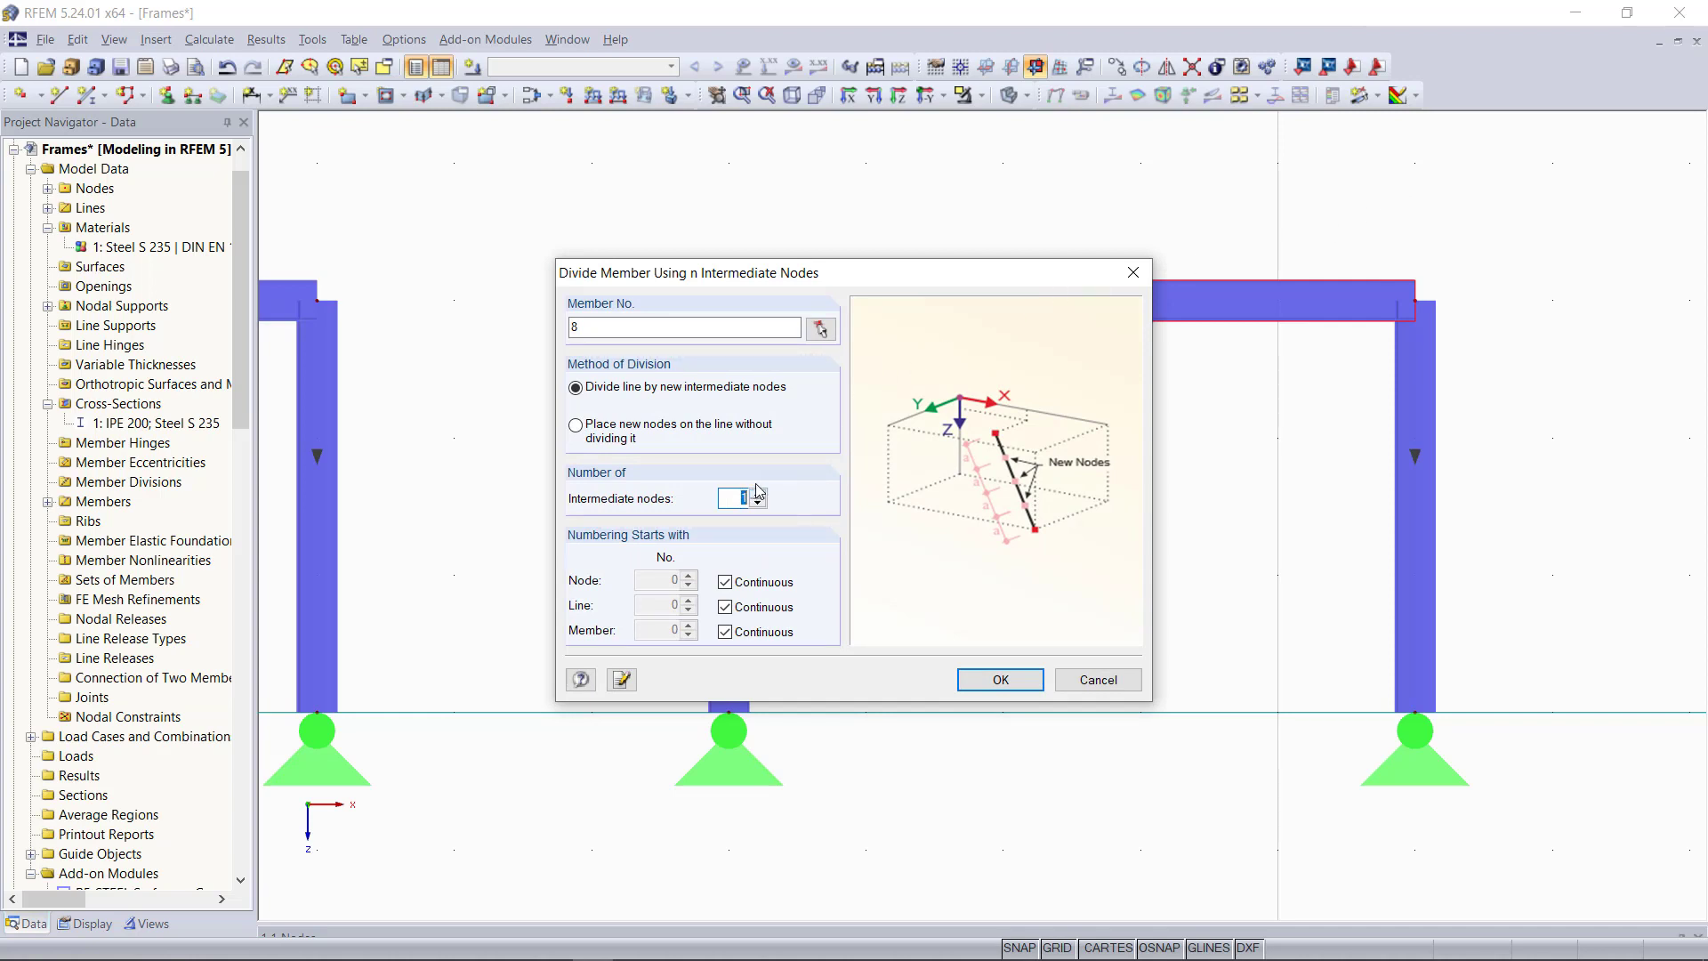
left_click(987, 680)
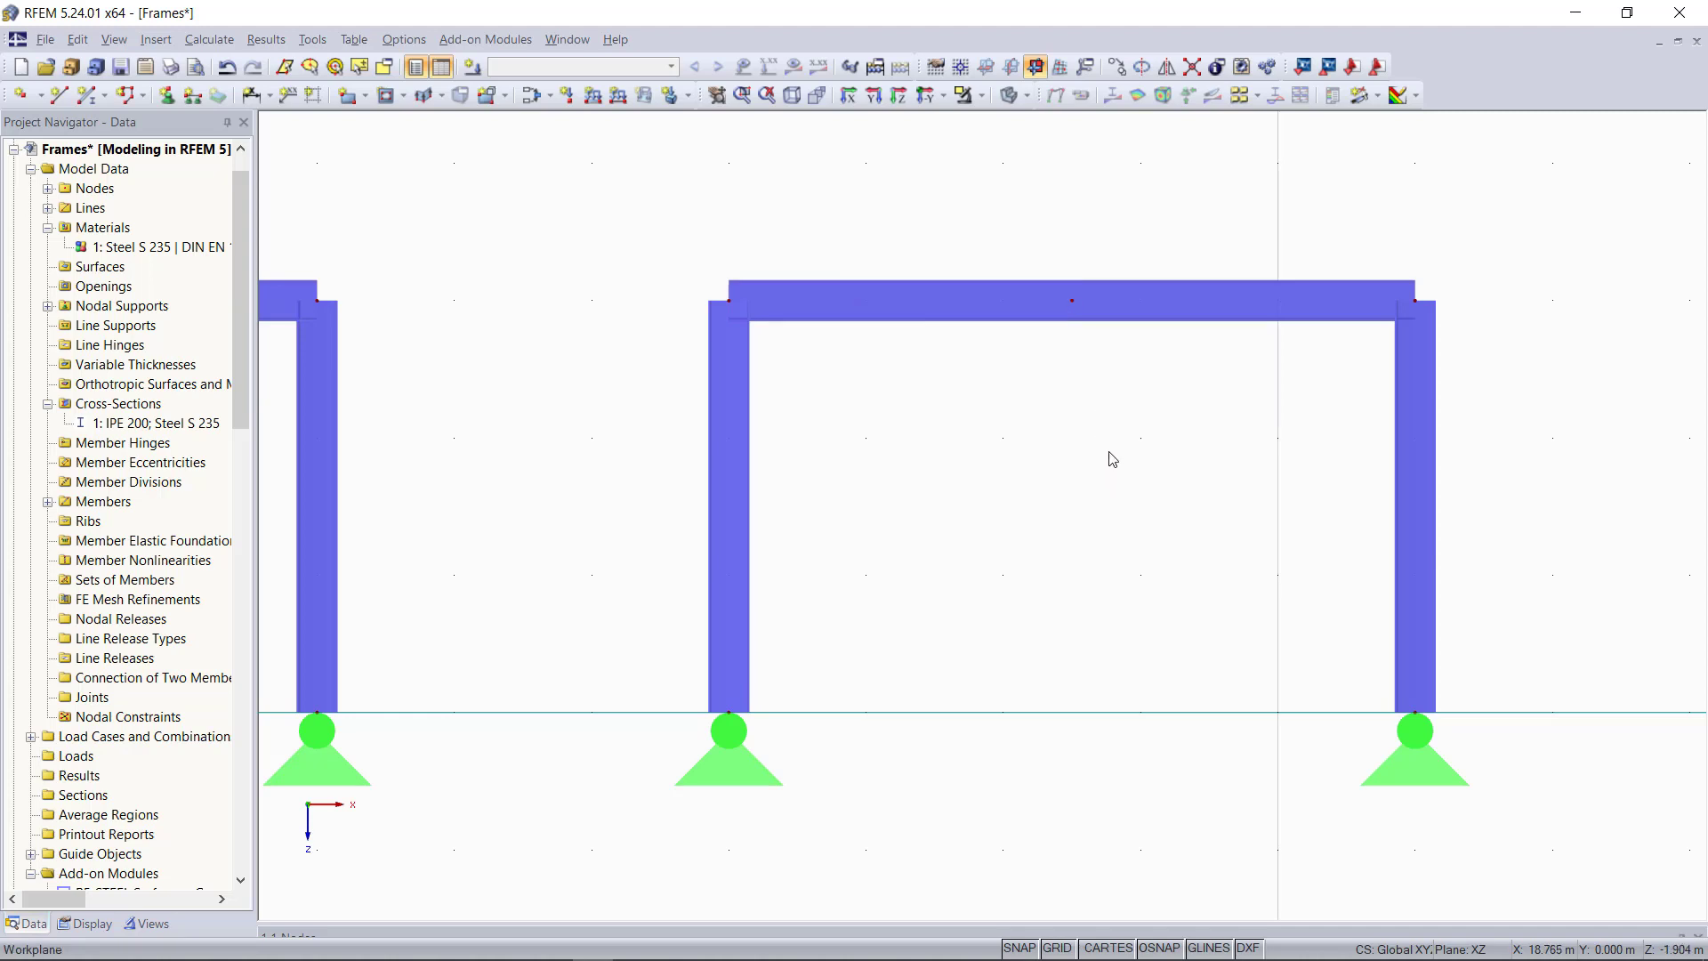
Raise the third frame's mid-beam node by about 0.5 m through its Z coordinate to form a gabled roof
double_click(1072, 301)
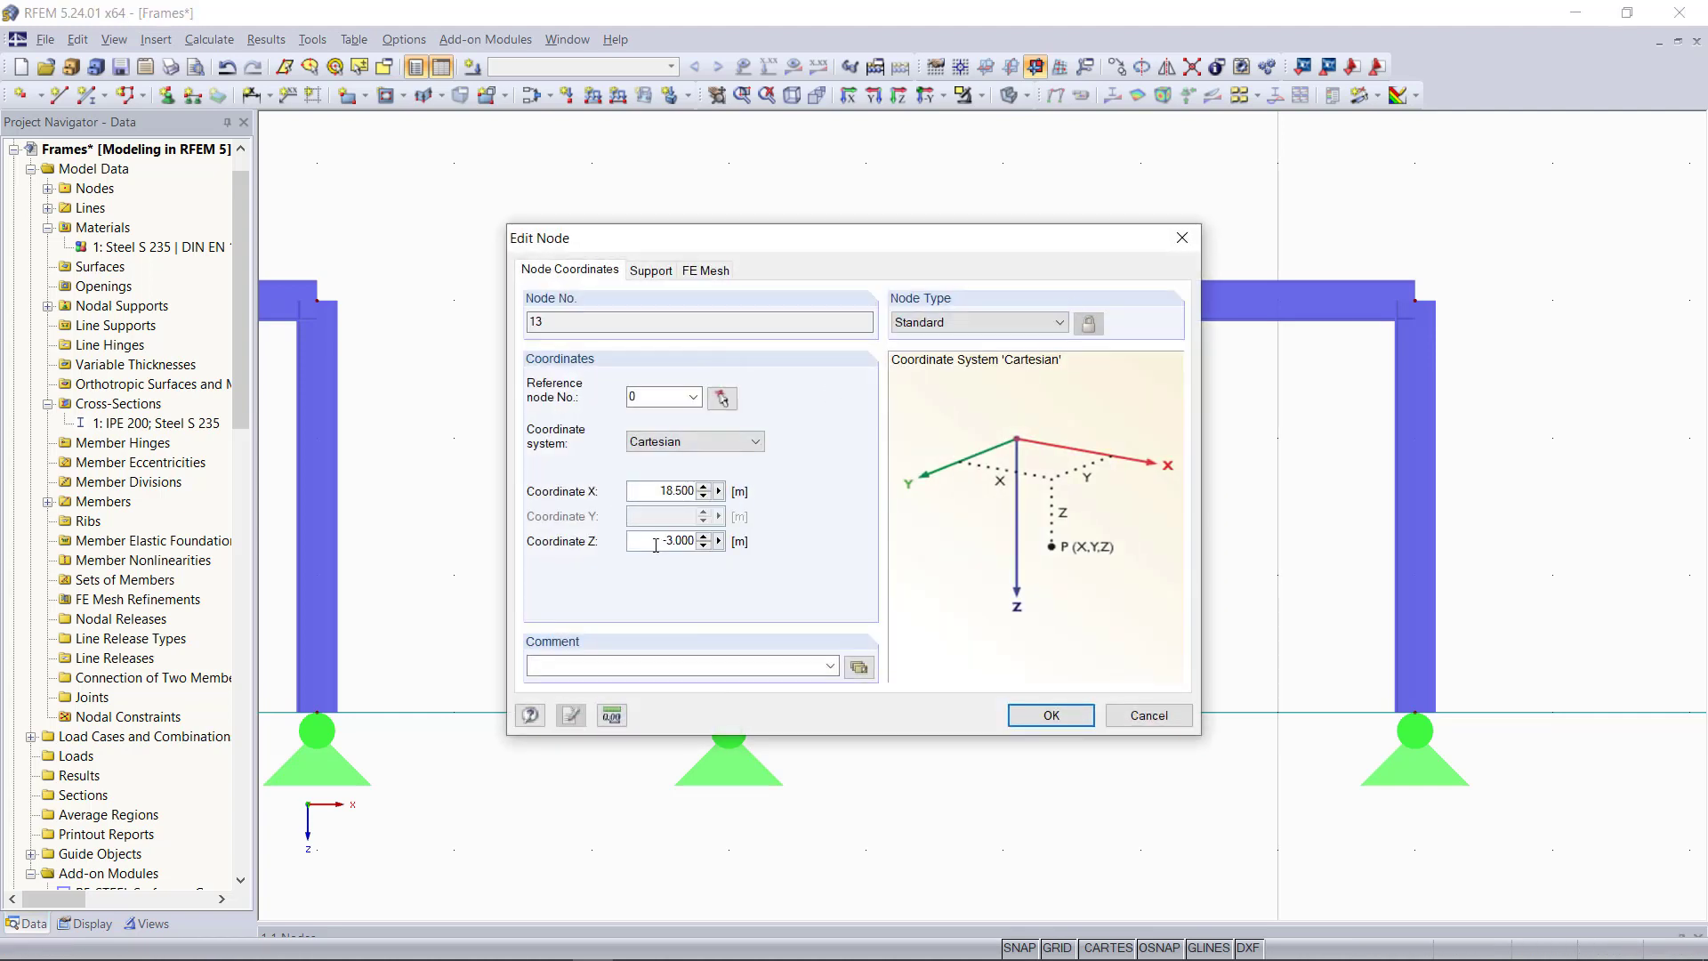
double_click(656, 542)
key("BackSpace")
left_click(1051, 716)
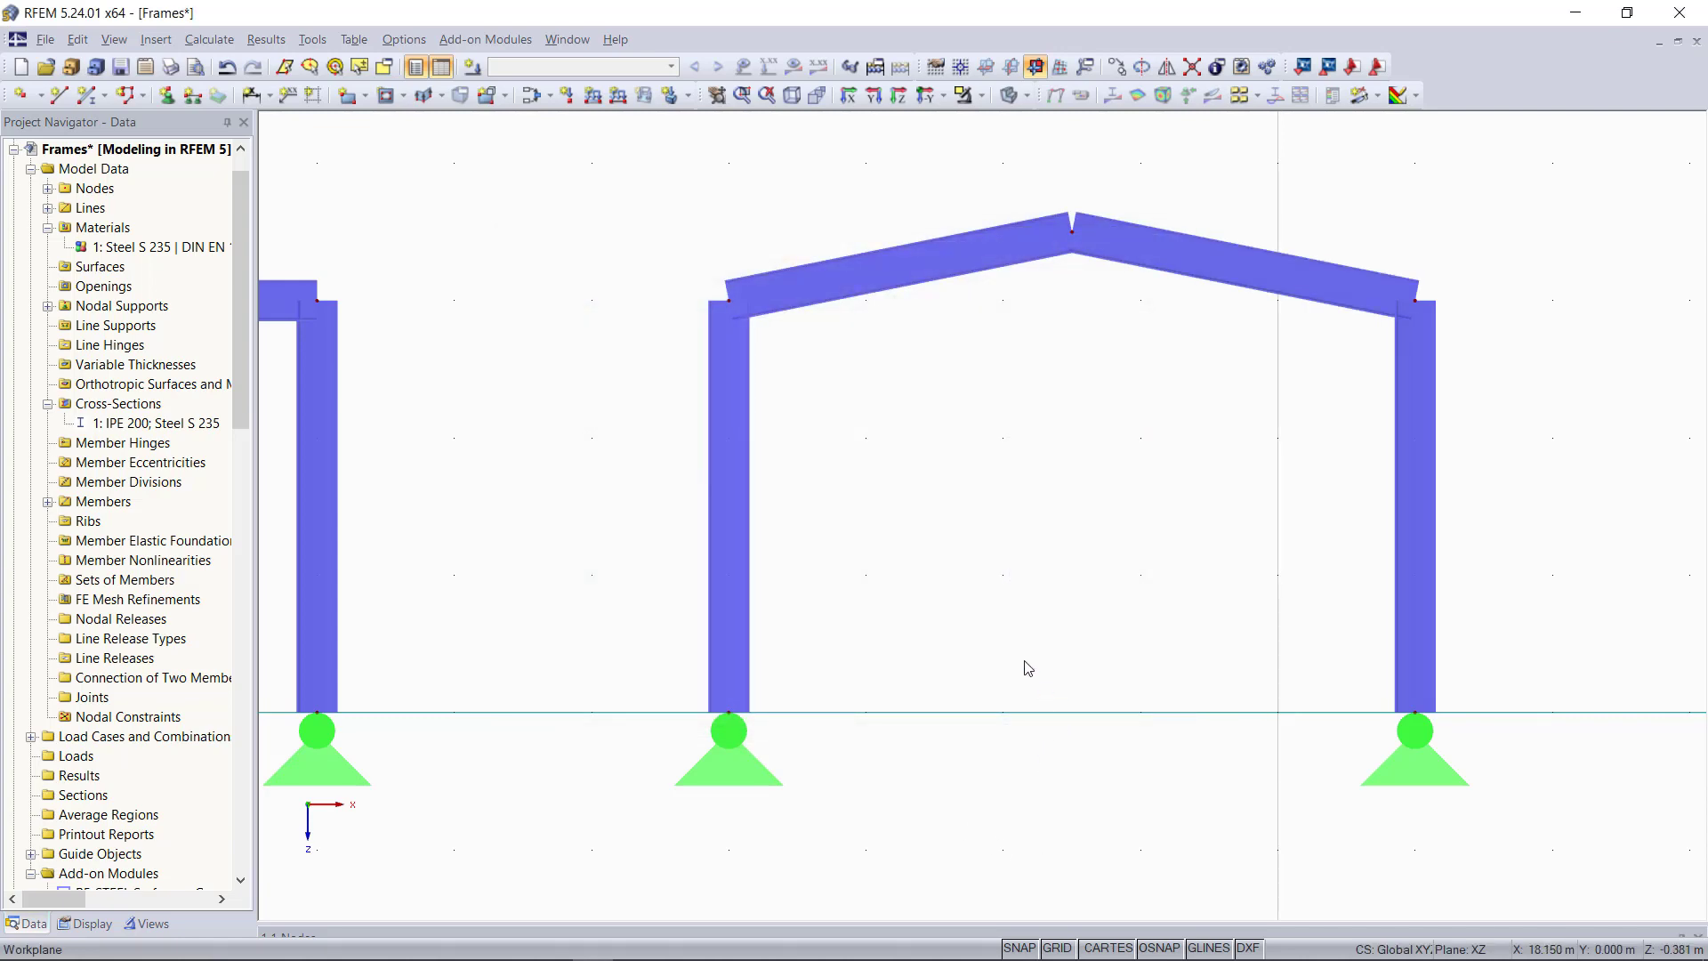
Create a member hinge in local axes releasing rotation φy and assign it to the ridge end of the third frame's left rafter
right_click(939, 260)
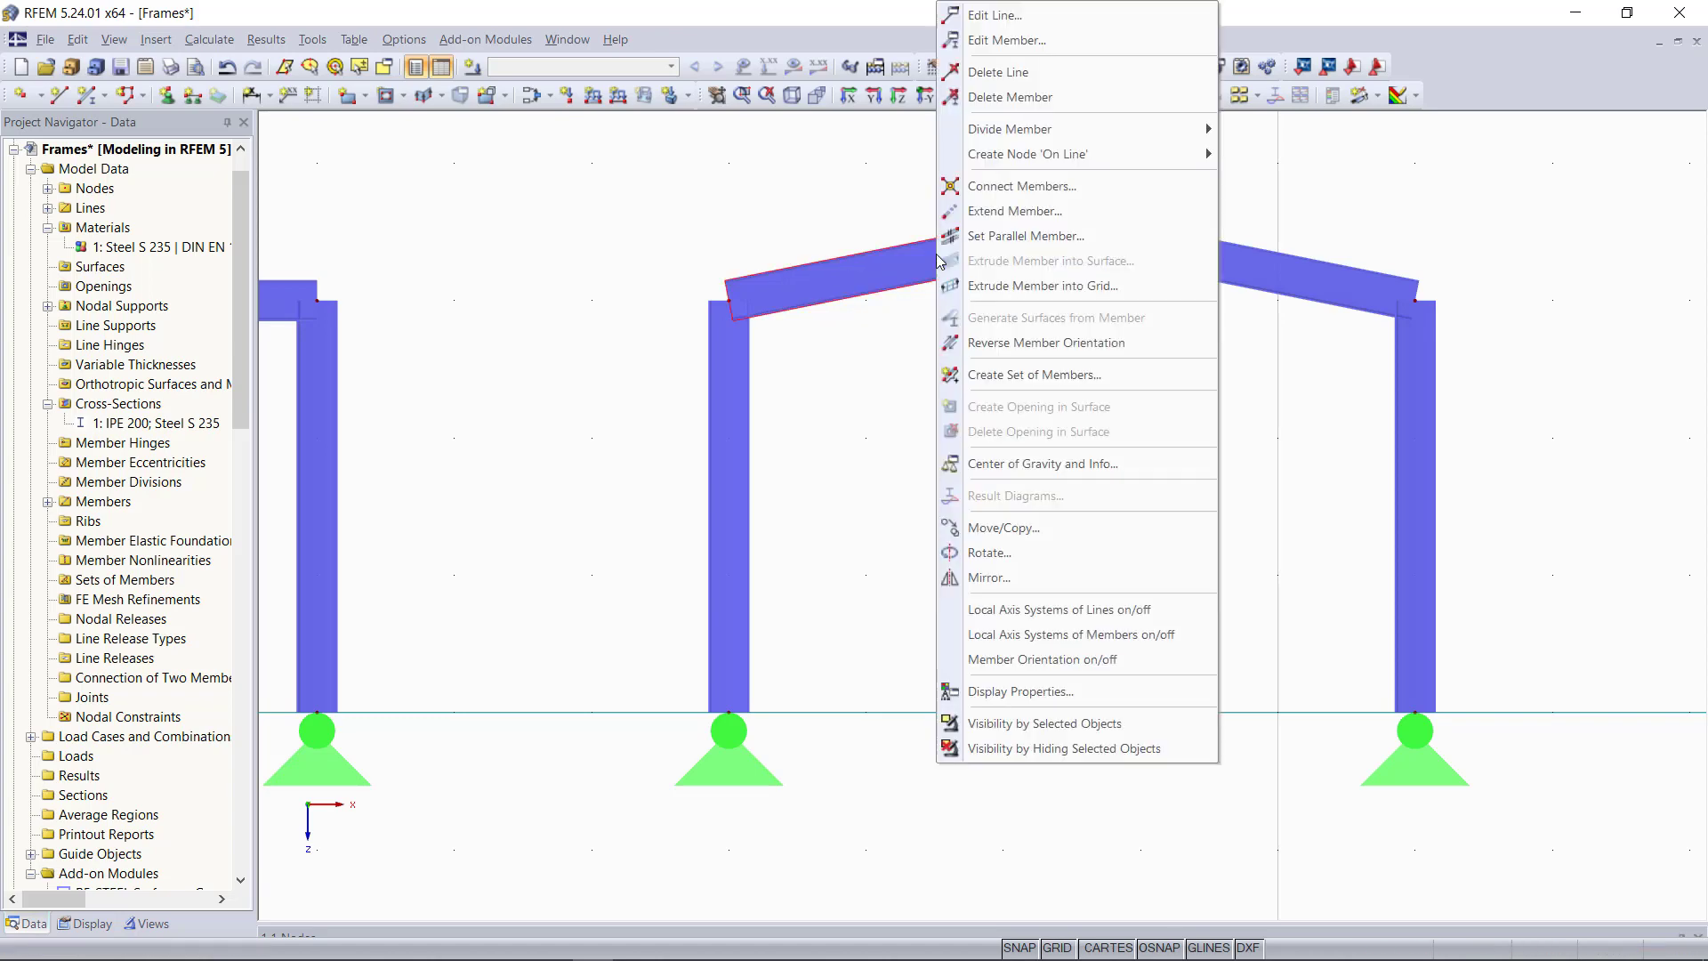
left_click(1035, 42)
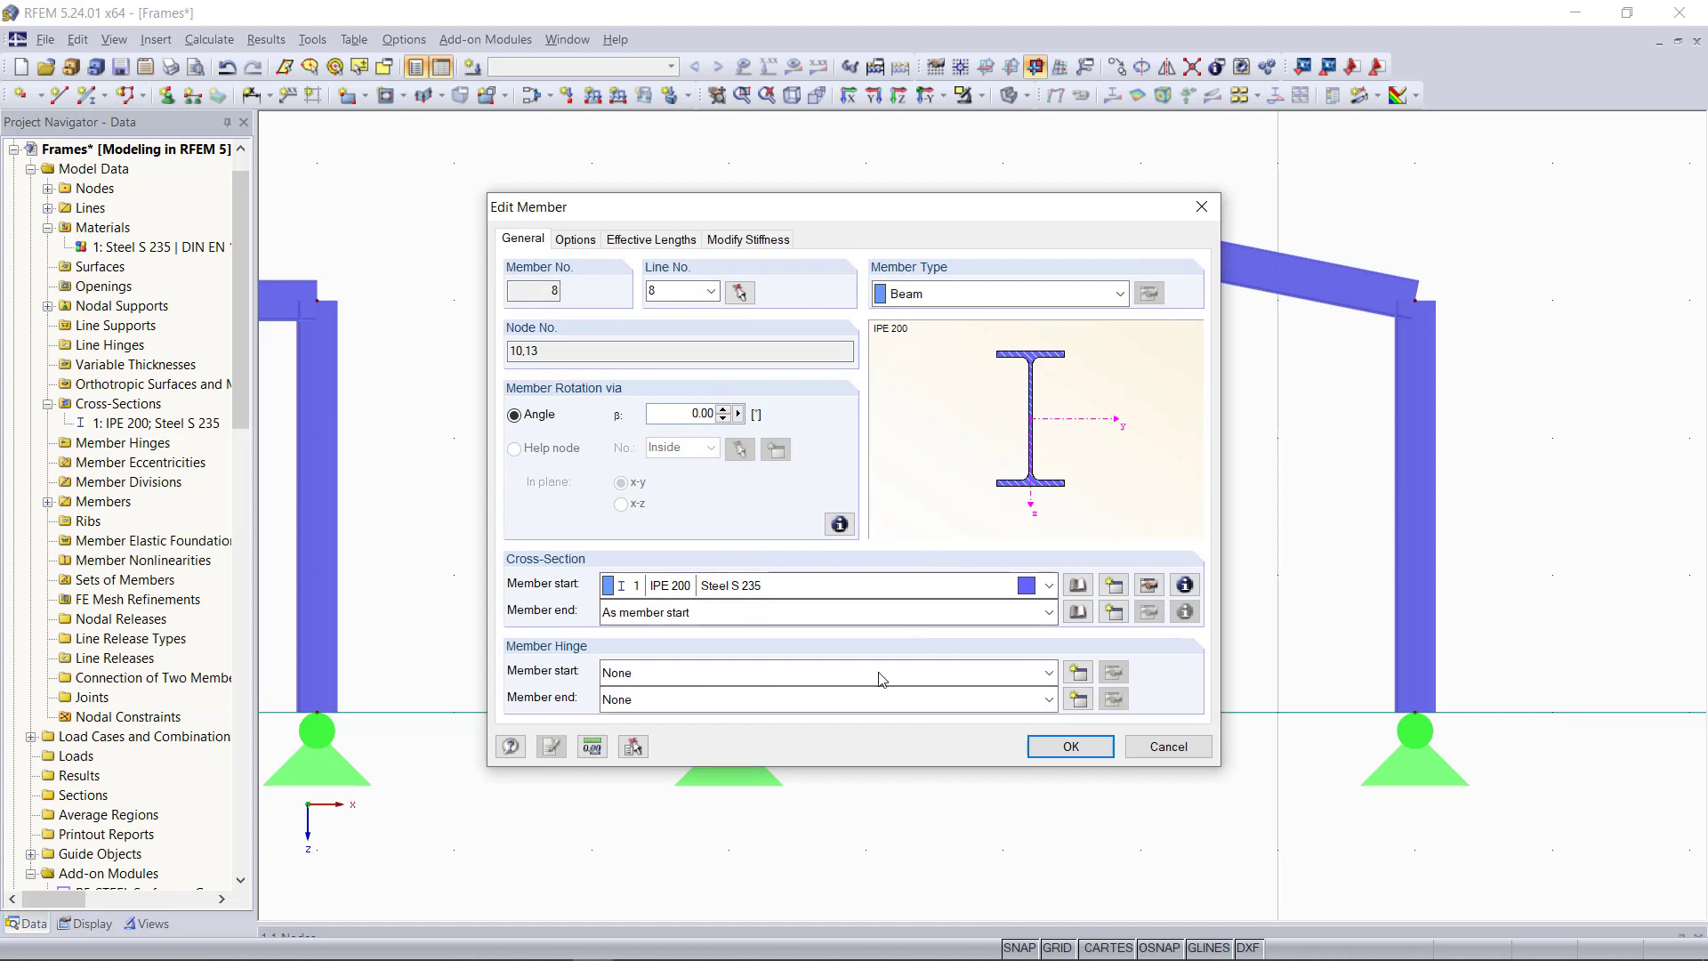
left_click(851, 674)
left_click(836, 698)
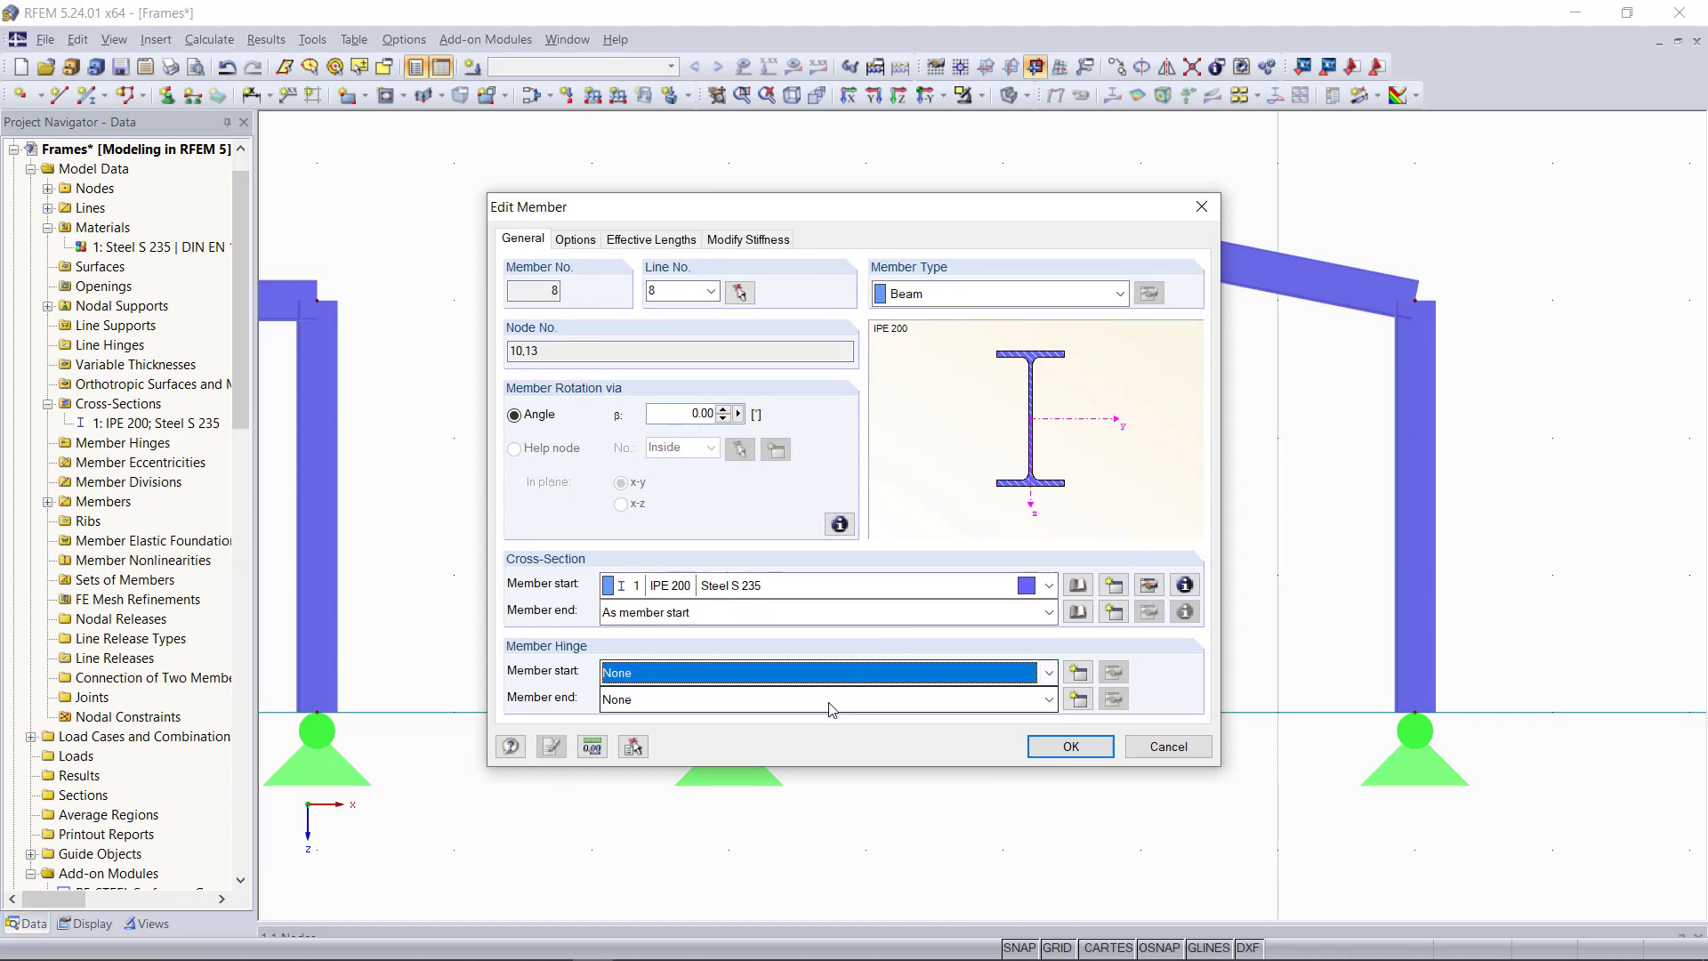
left_click(832, 698)
left_click(832, 723)
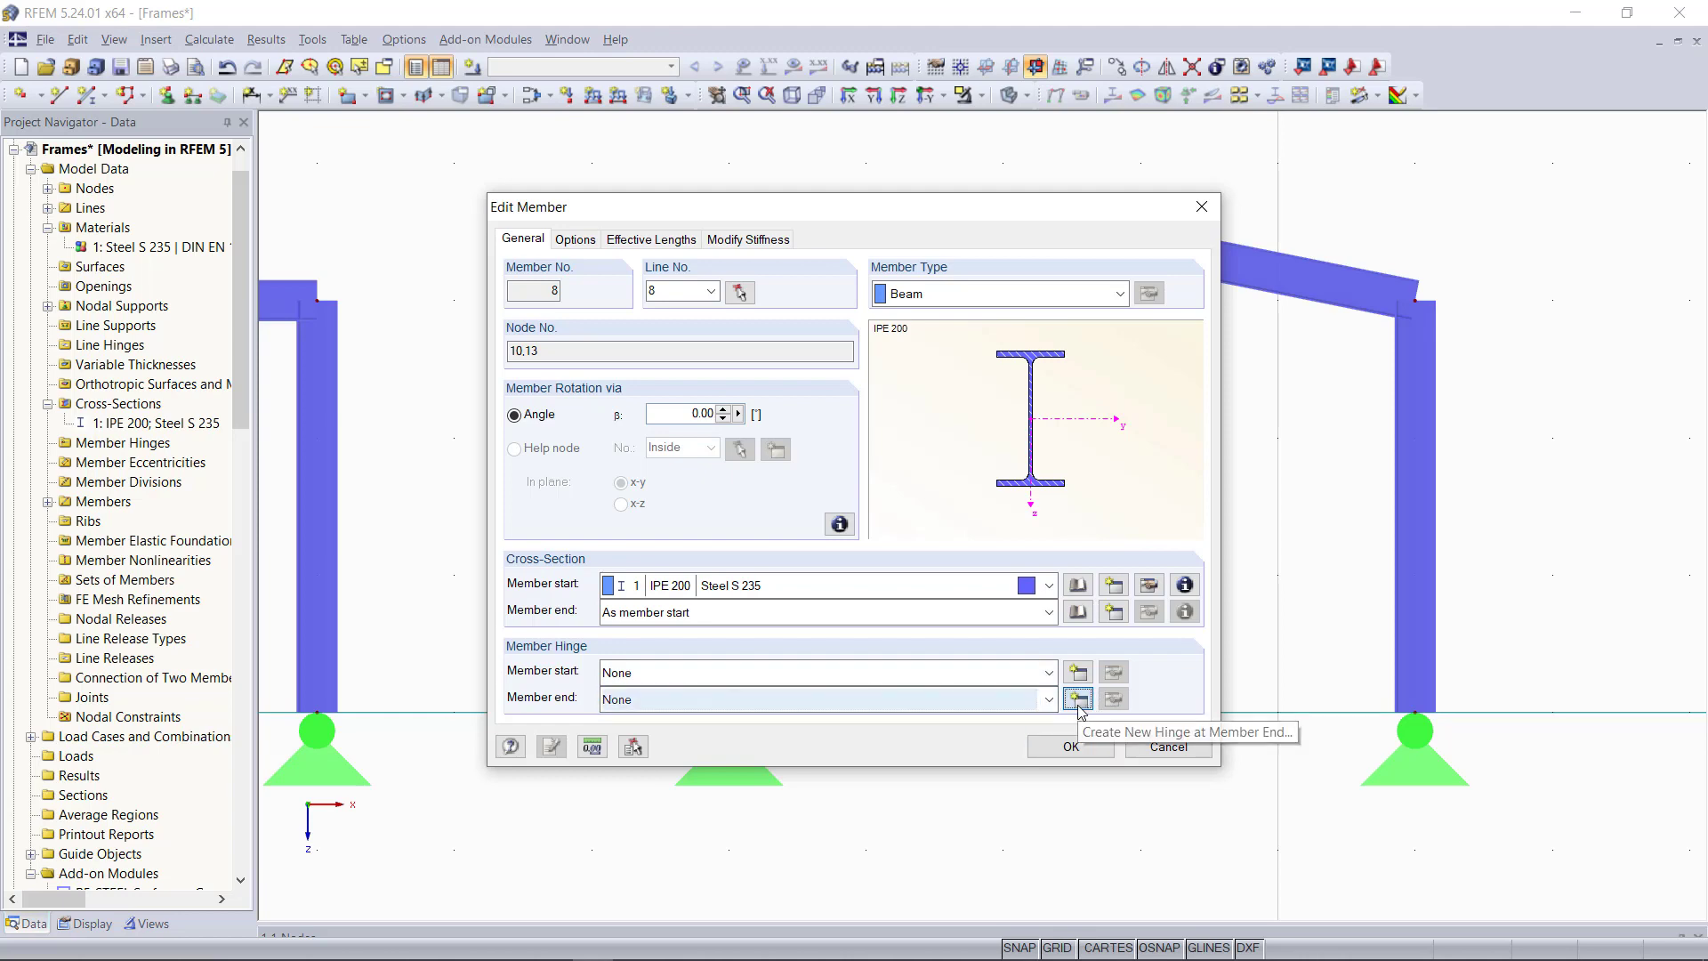
left_click(1080, 699)
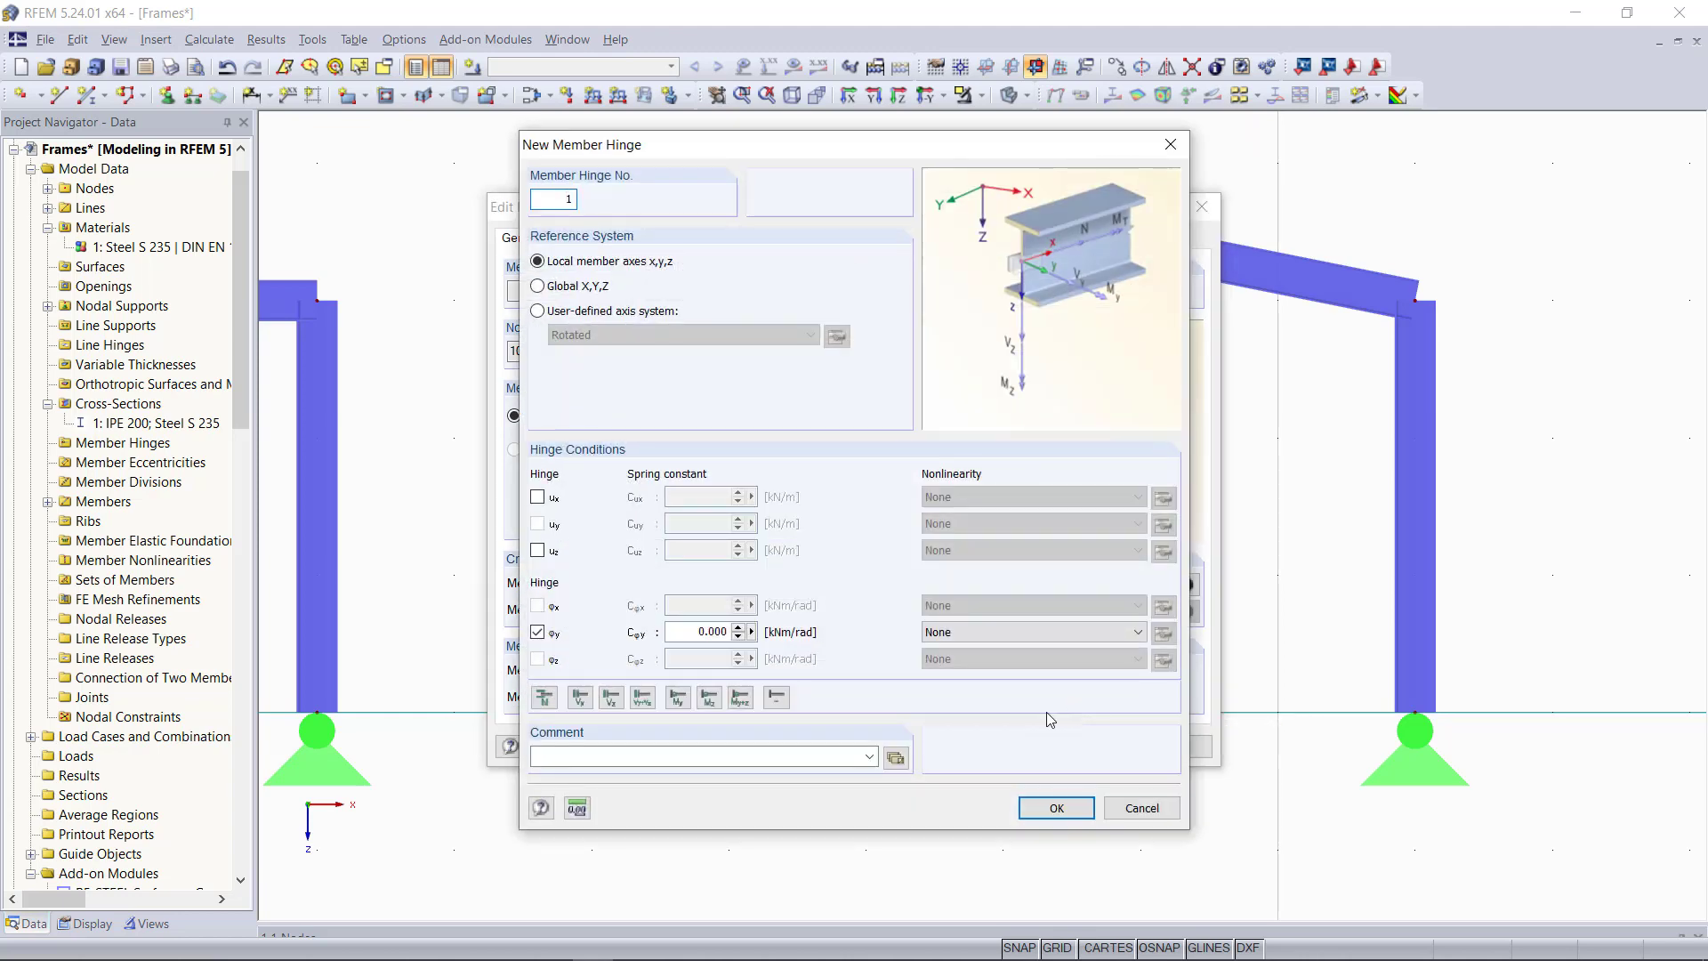
left_click(1052, 808)
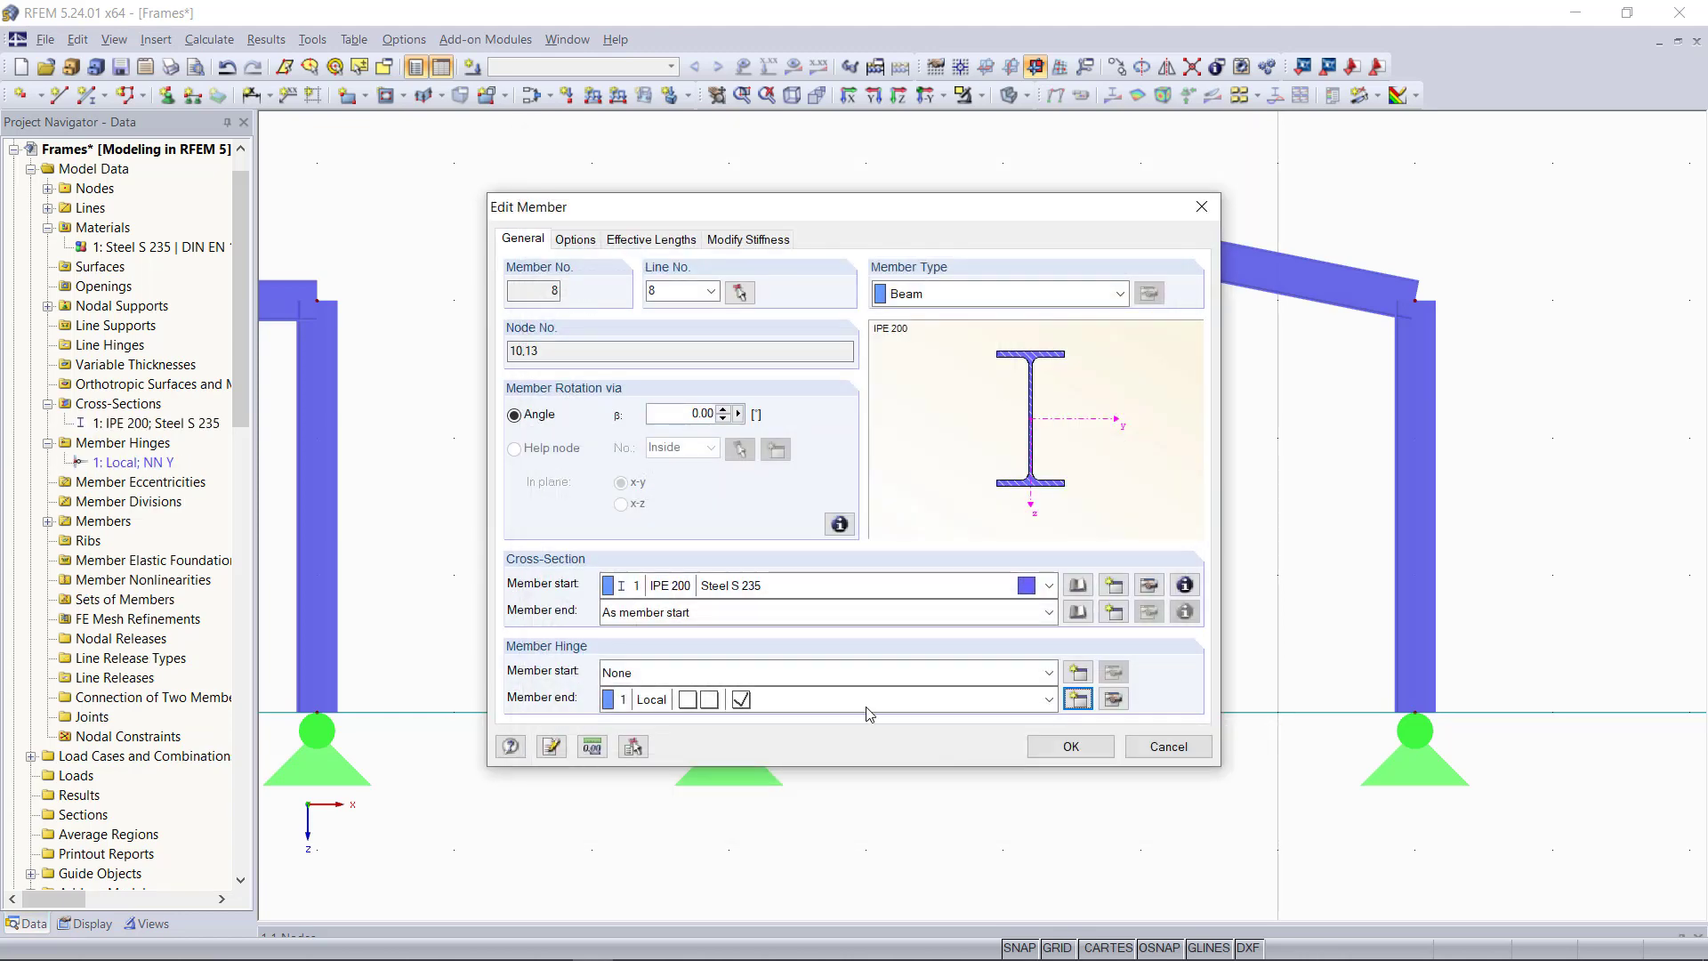
left_click(1071, 747)
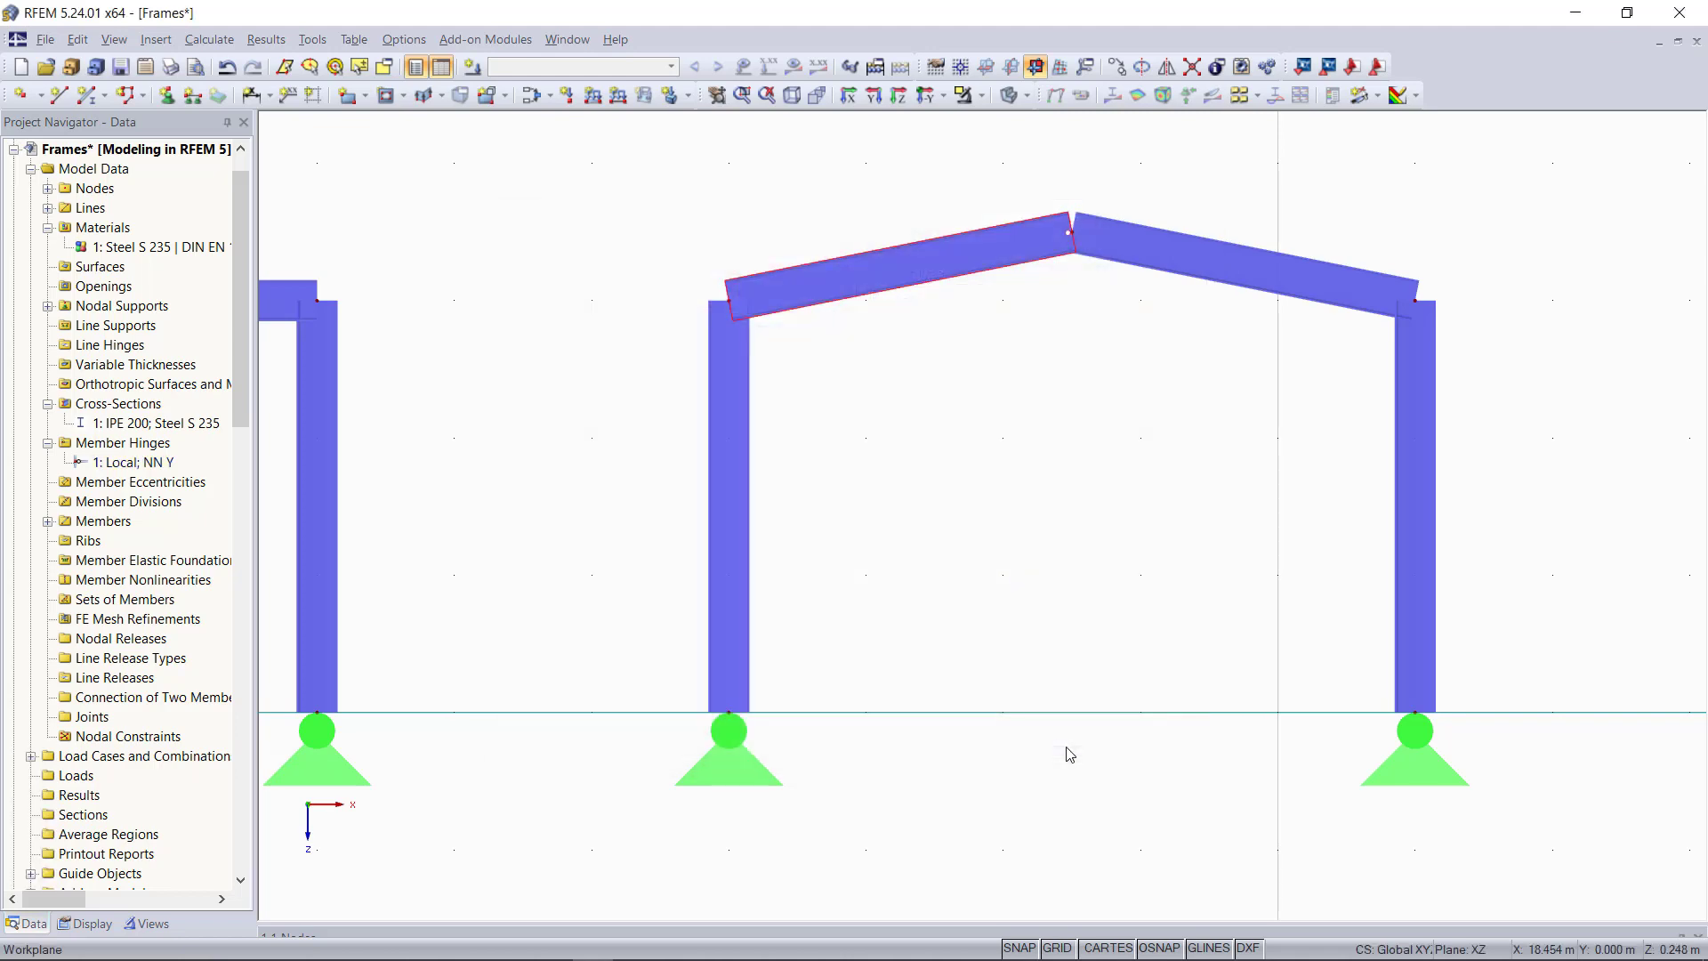
key("F8")
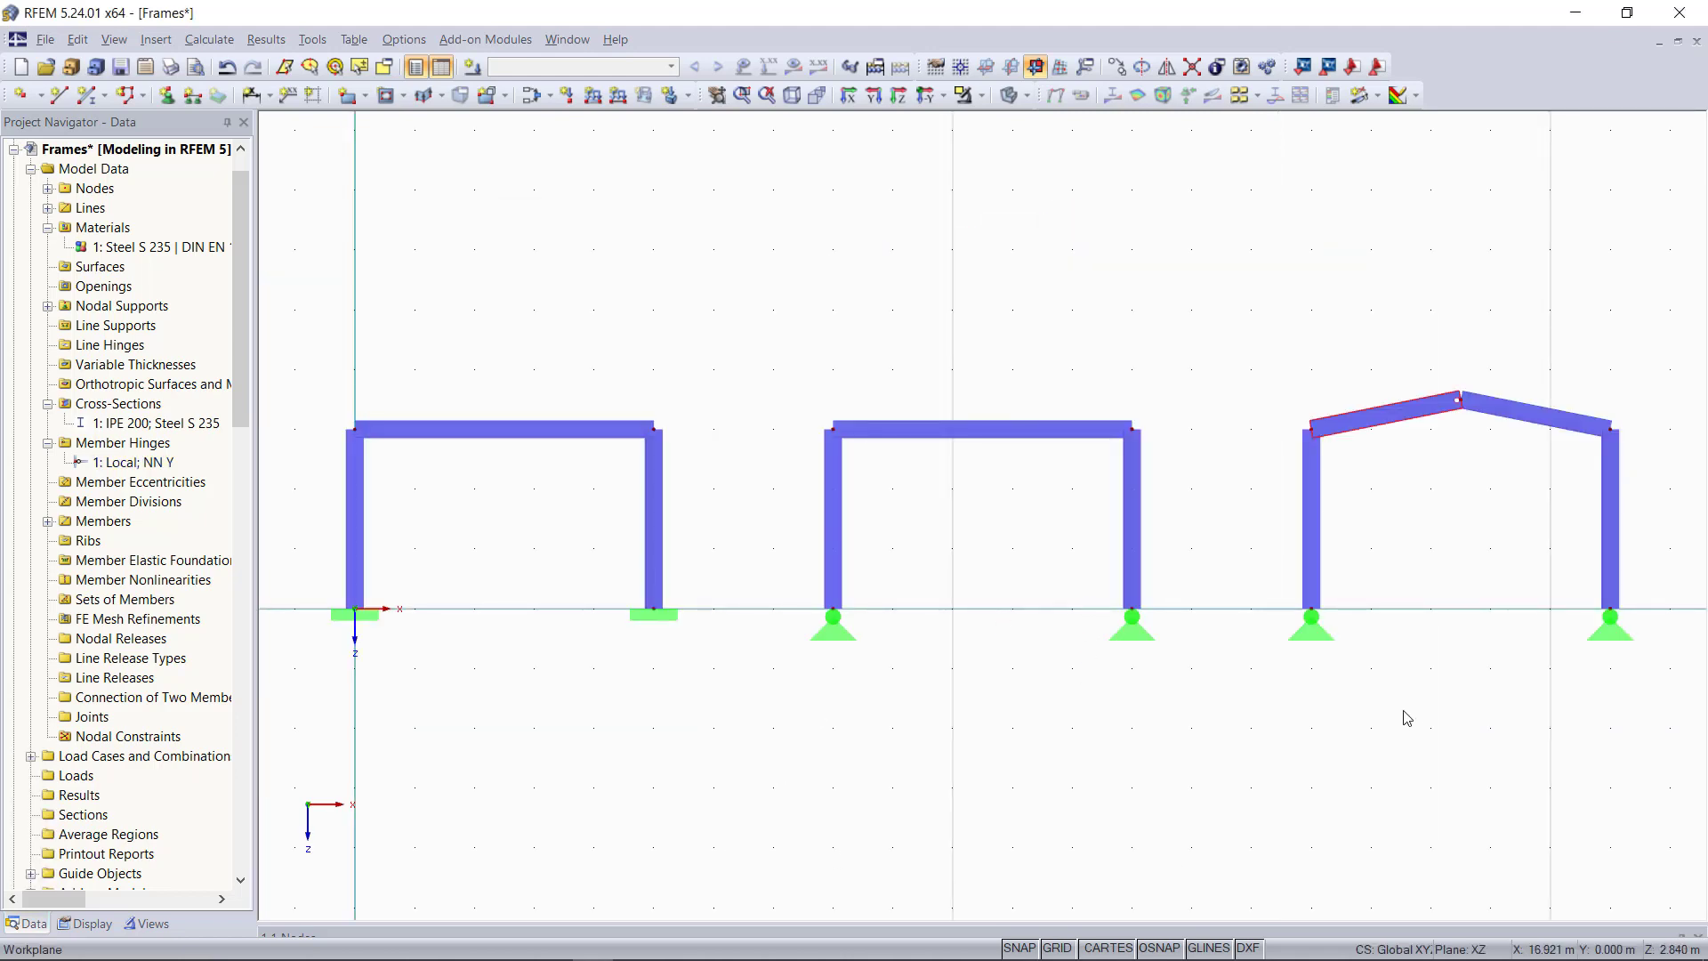
left_click(1297, 731)
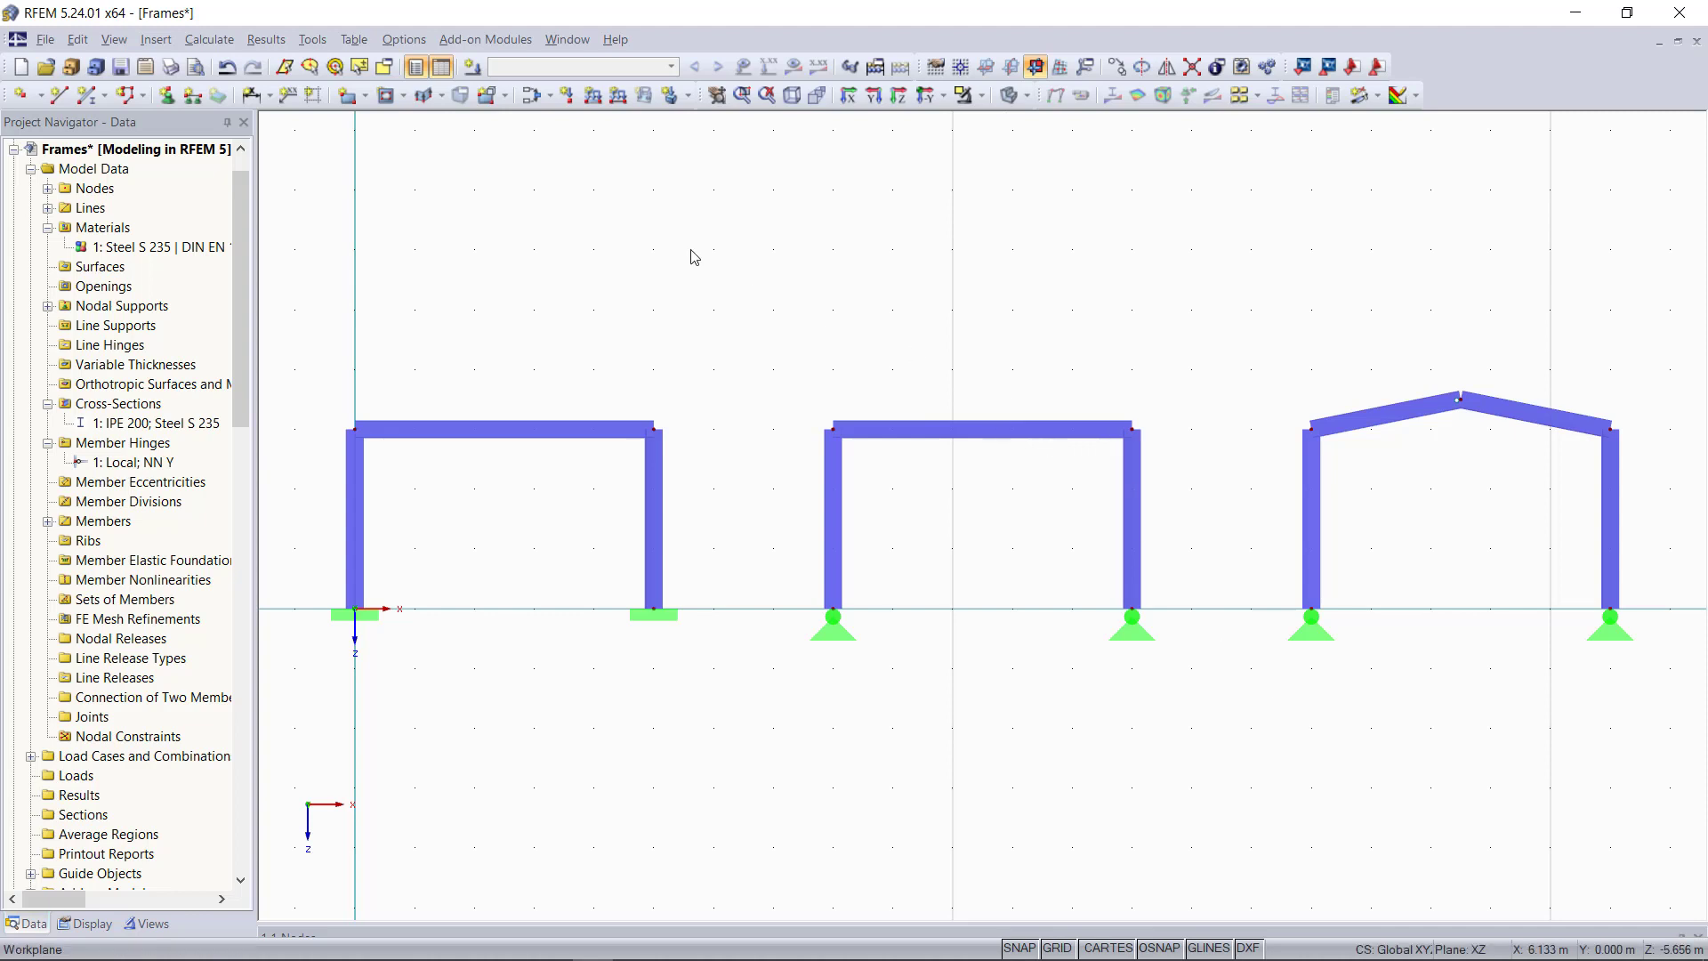
Describe load case 1 as Self-weight and add a second load case described as Wind
left_click(482, 92)
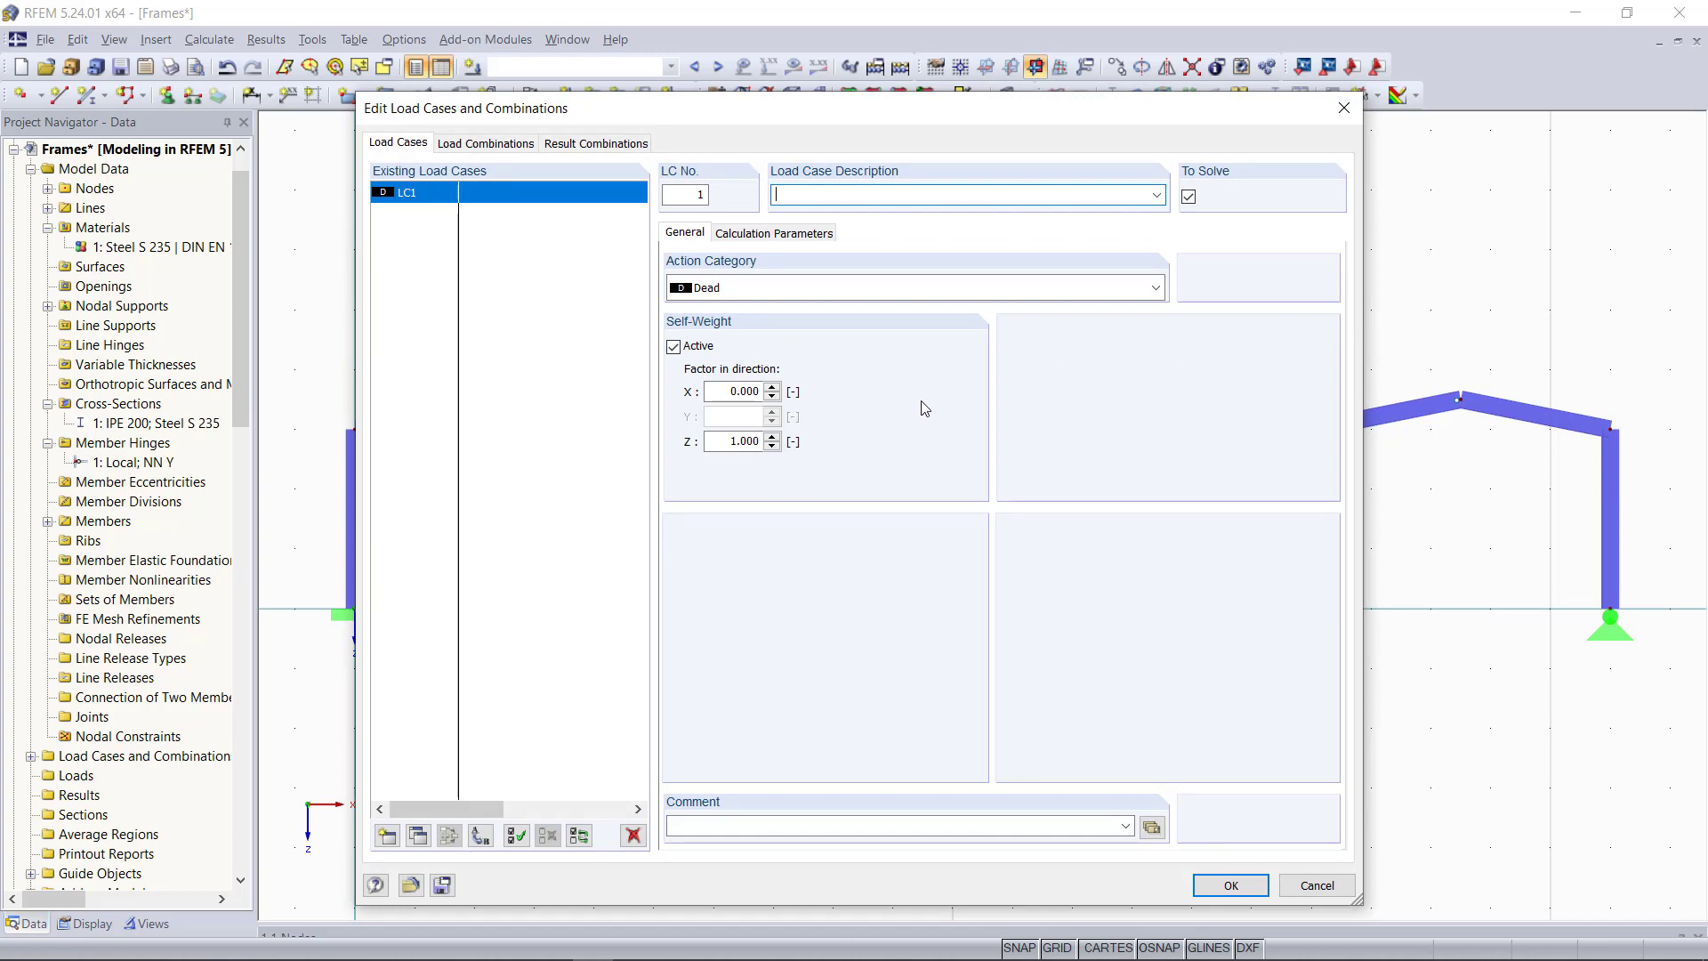
left_click(1157, 194)
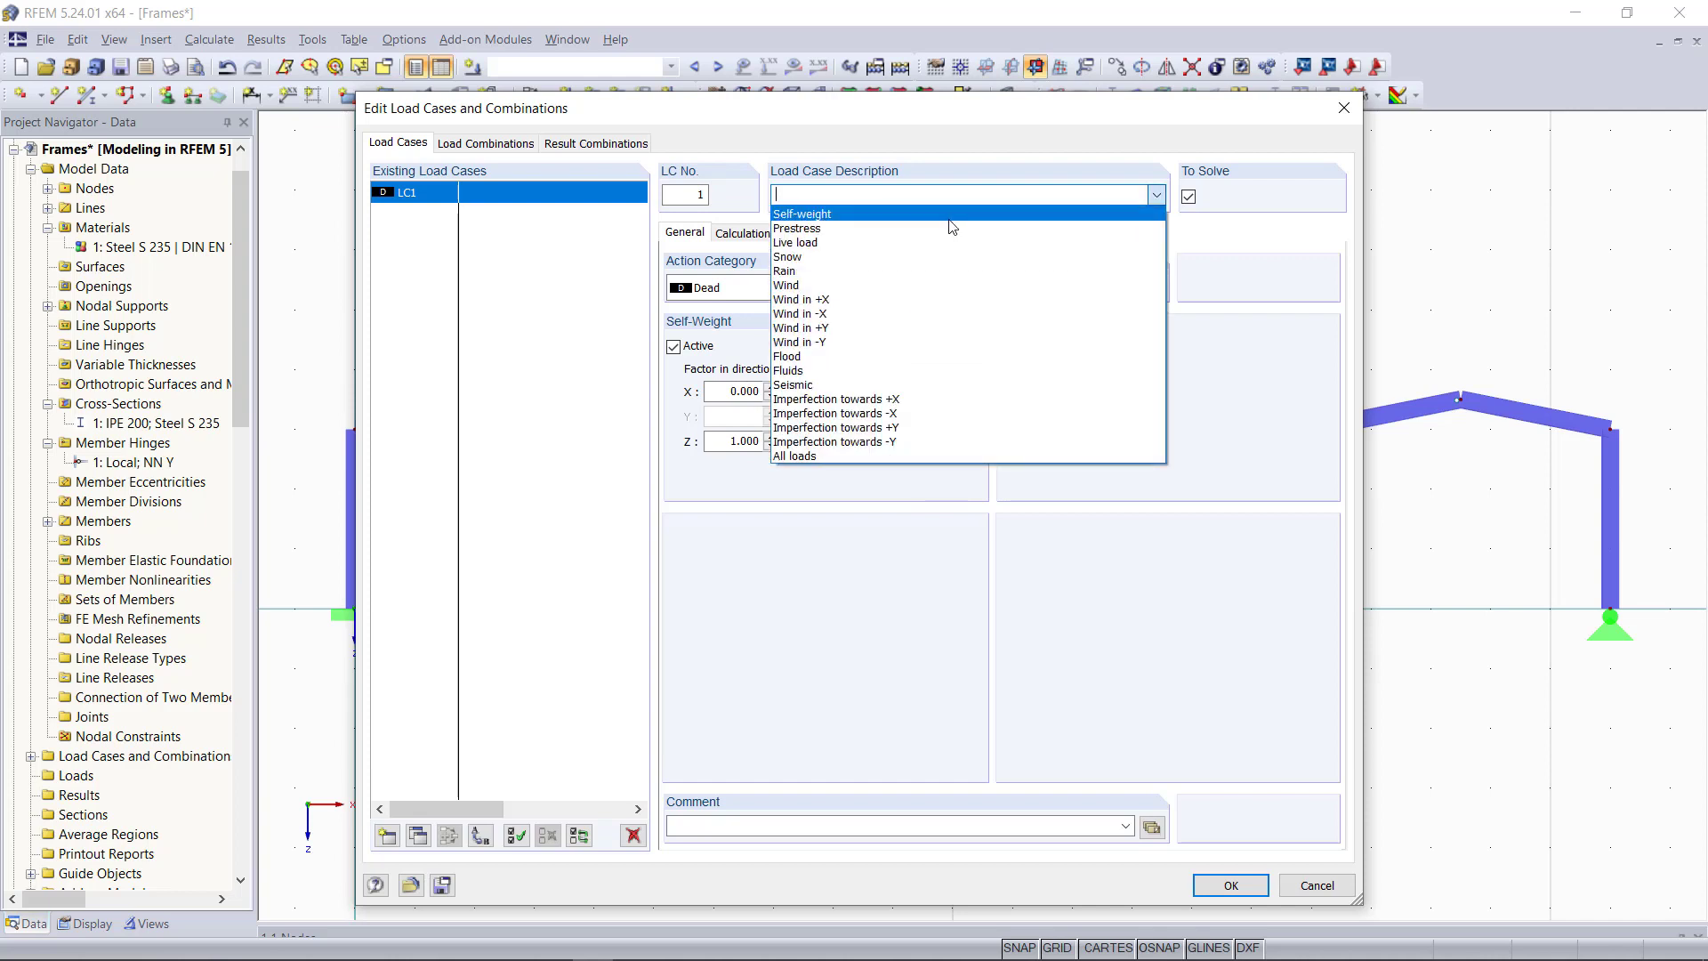
left_click(949, 219)
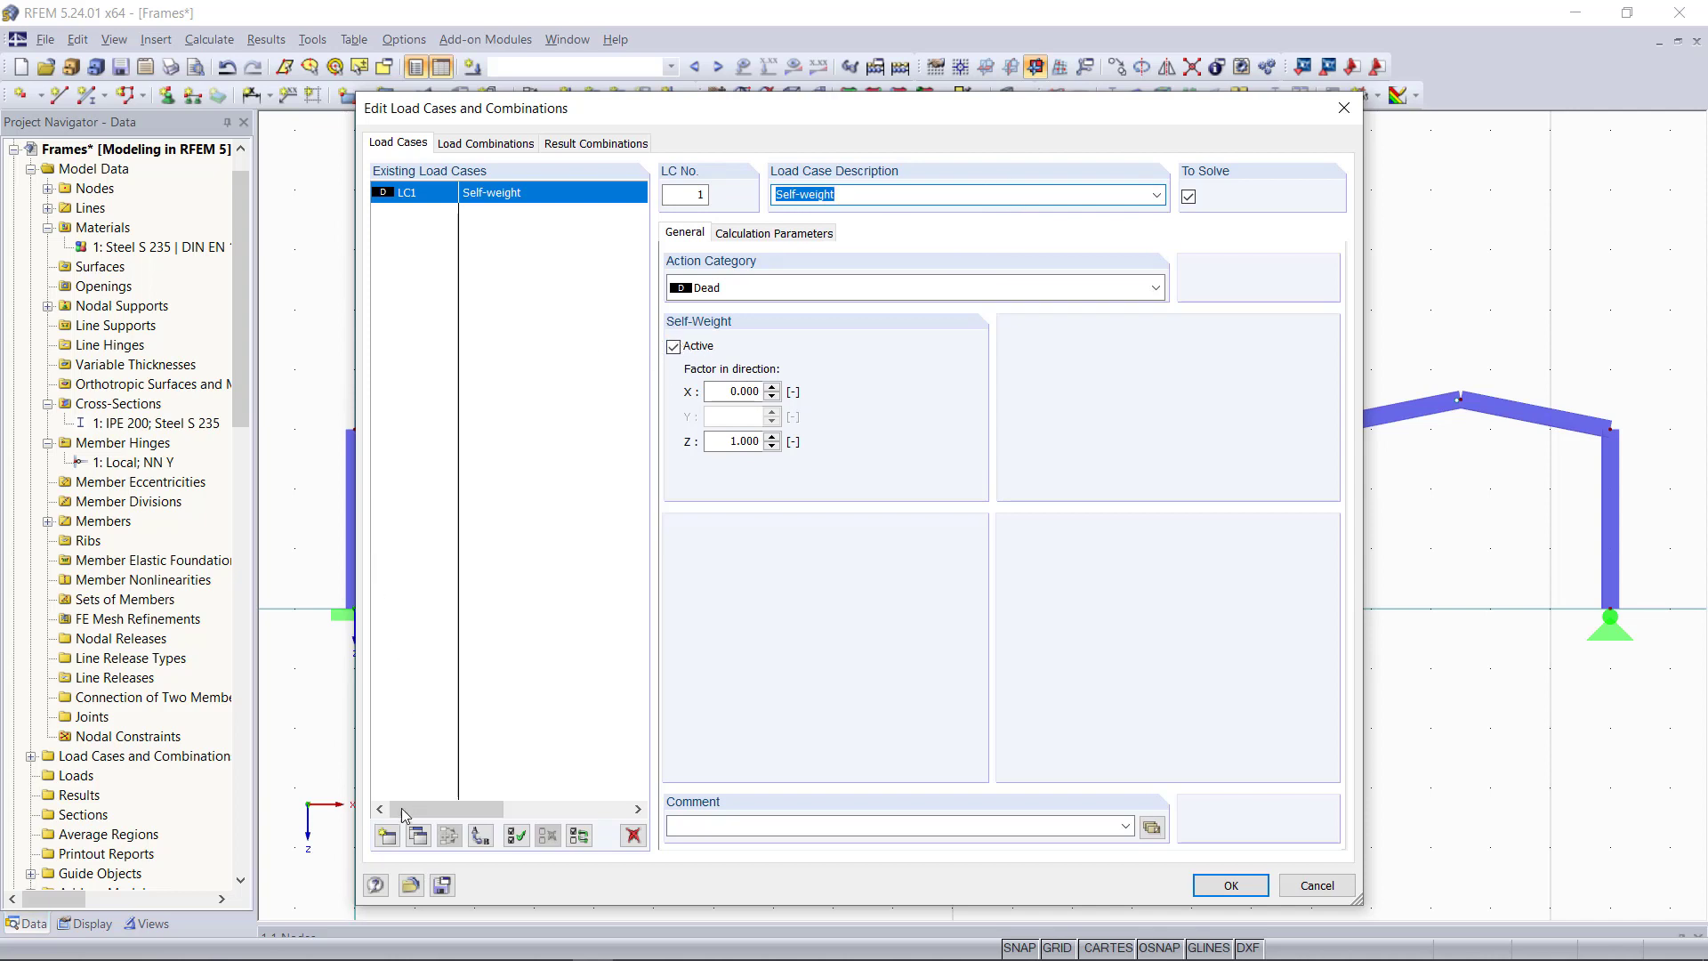
left_click(387, 835)
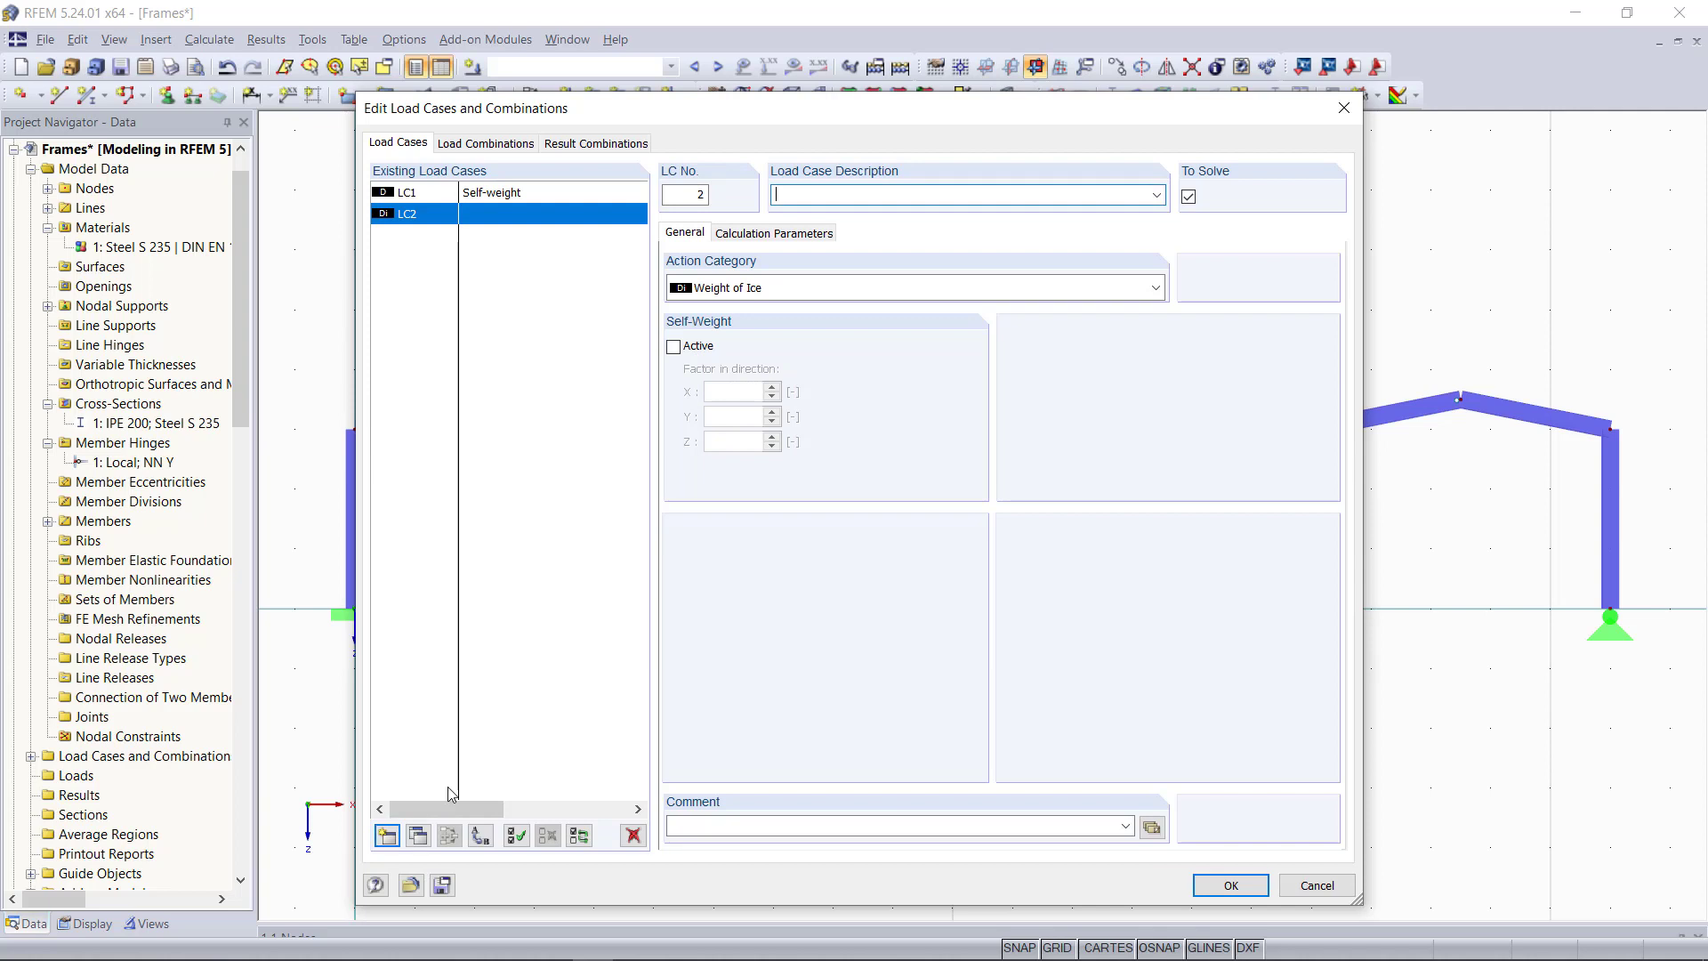
left_click(1162, 196)
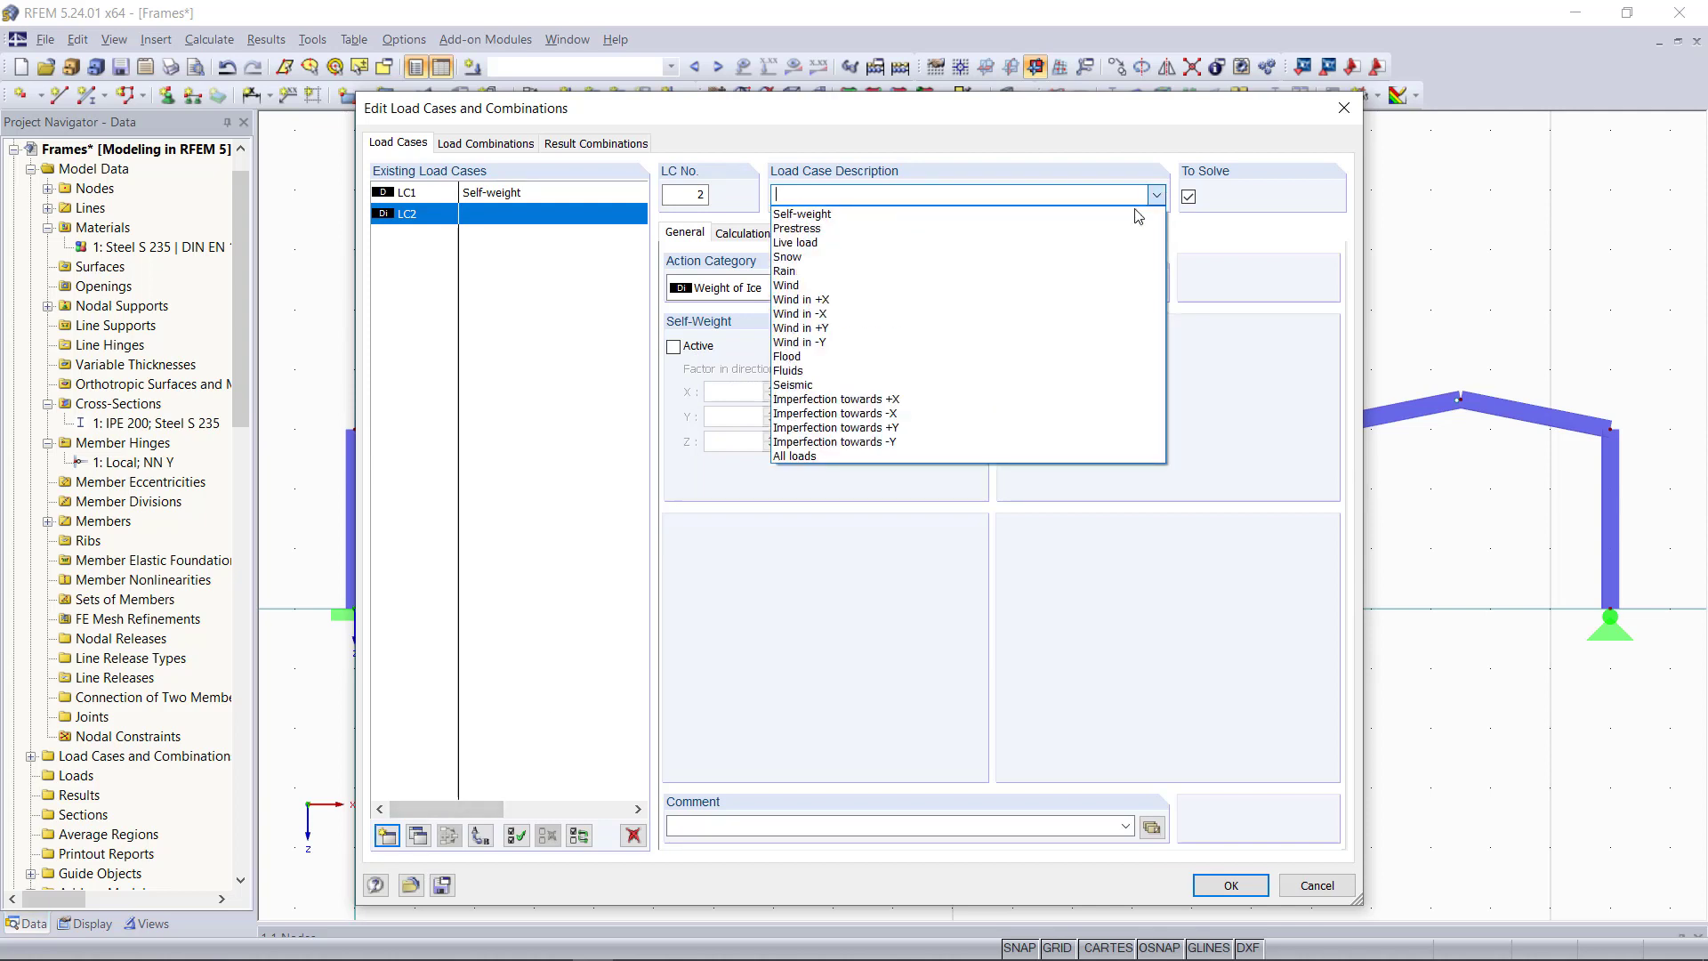
left_click(1108, 286)
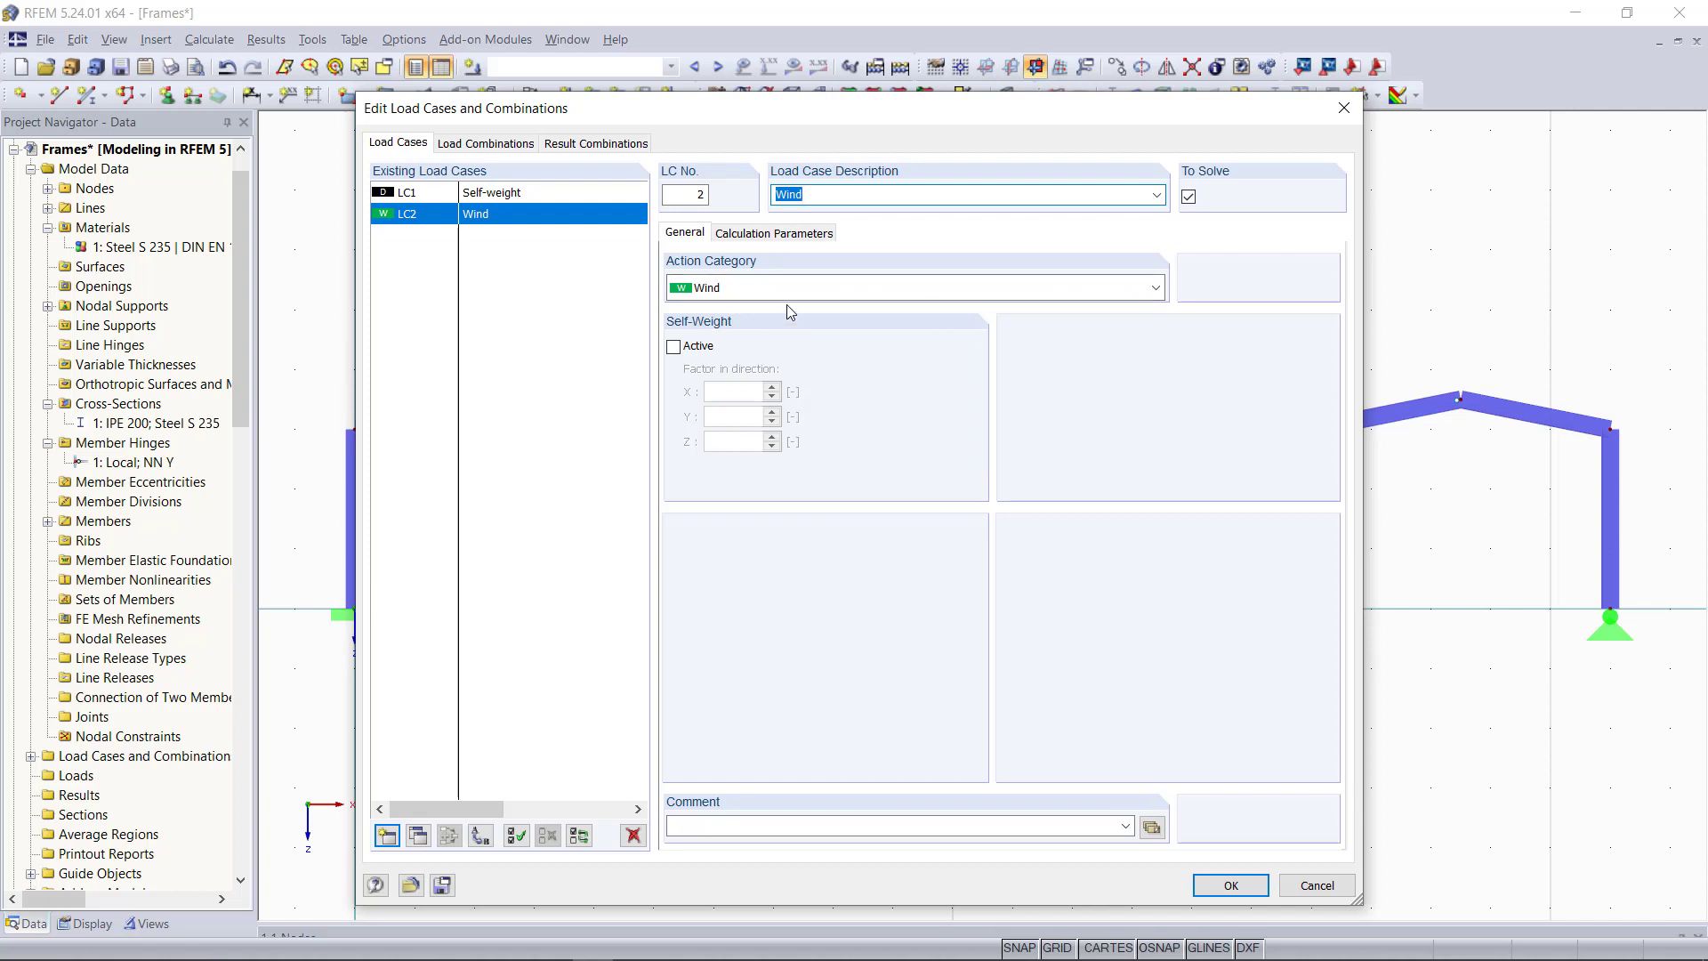
left_click(1232, 885)
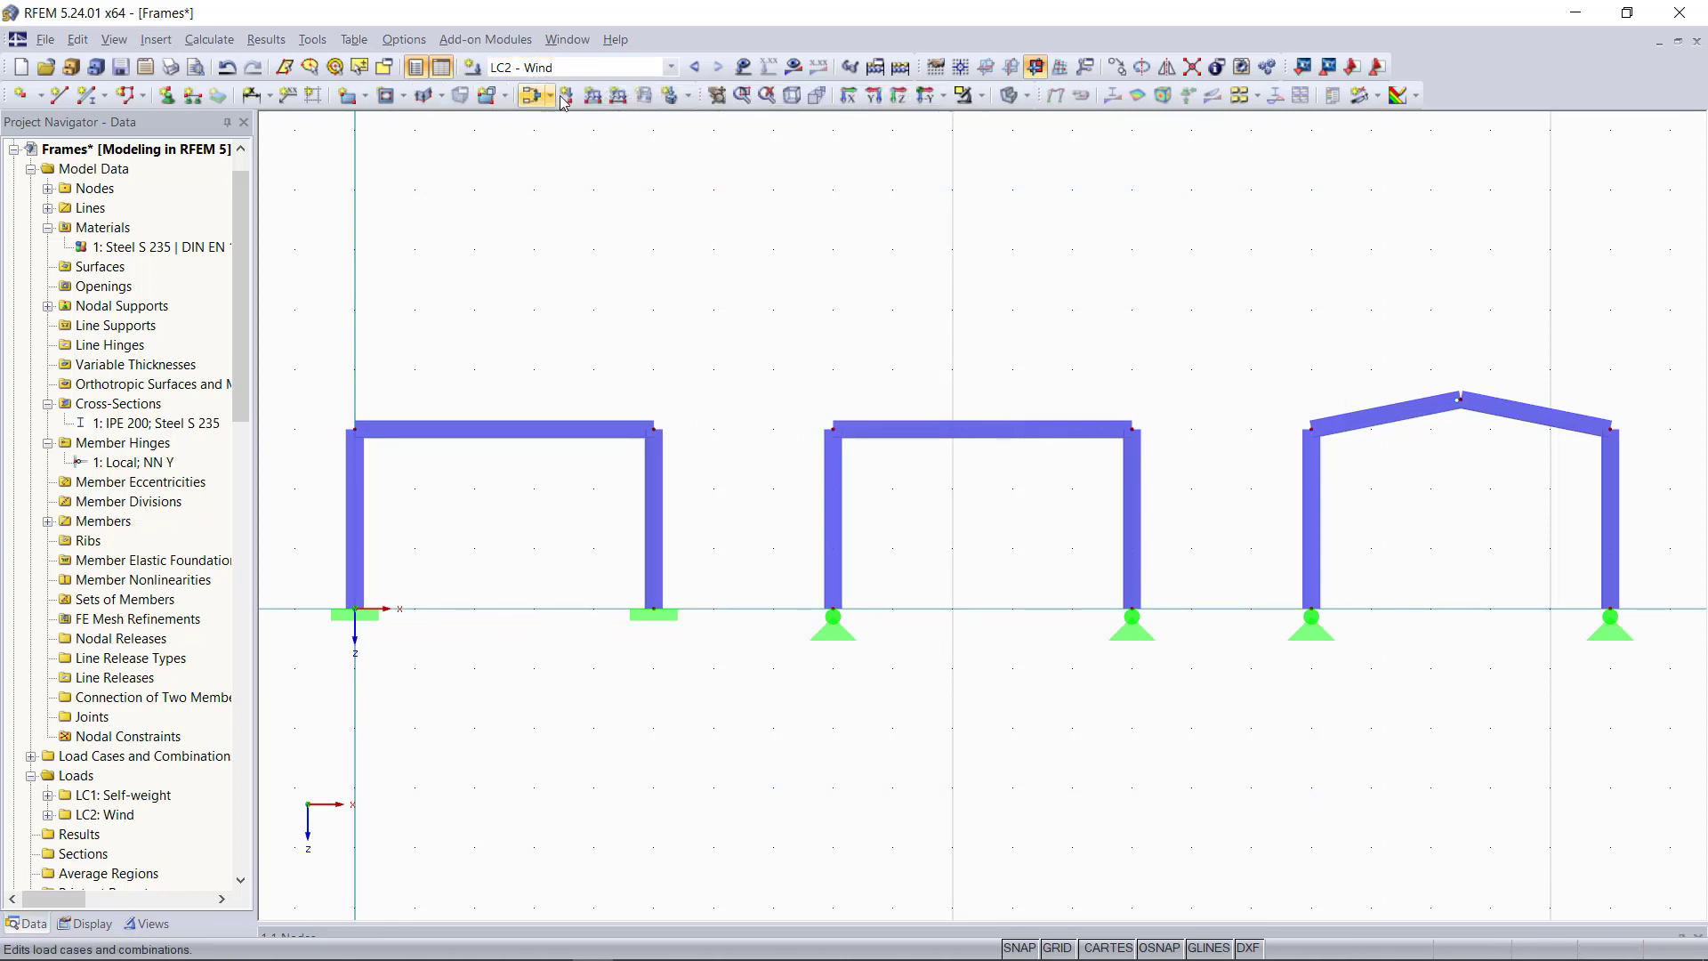
Apply a uniform 1 kN/m member force in the global XL direction to the left column of each of the three frames in the Wind load case
left_click(593, 95)
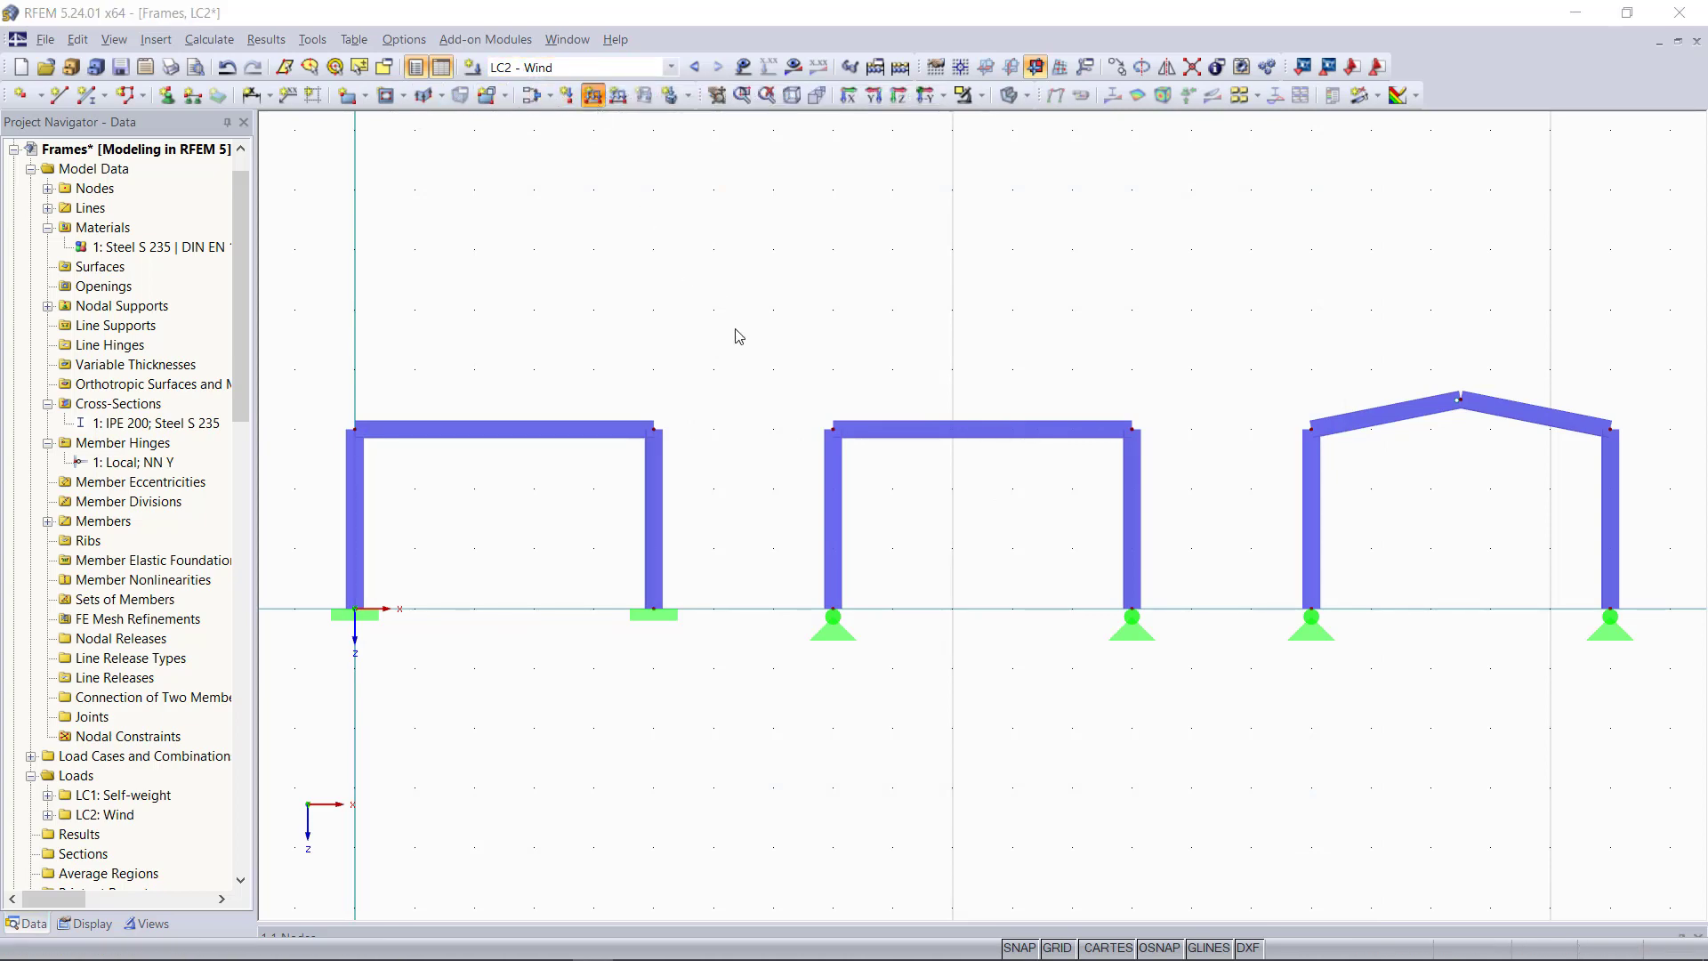
left_click(897, 363)
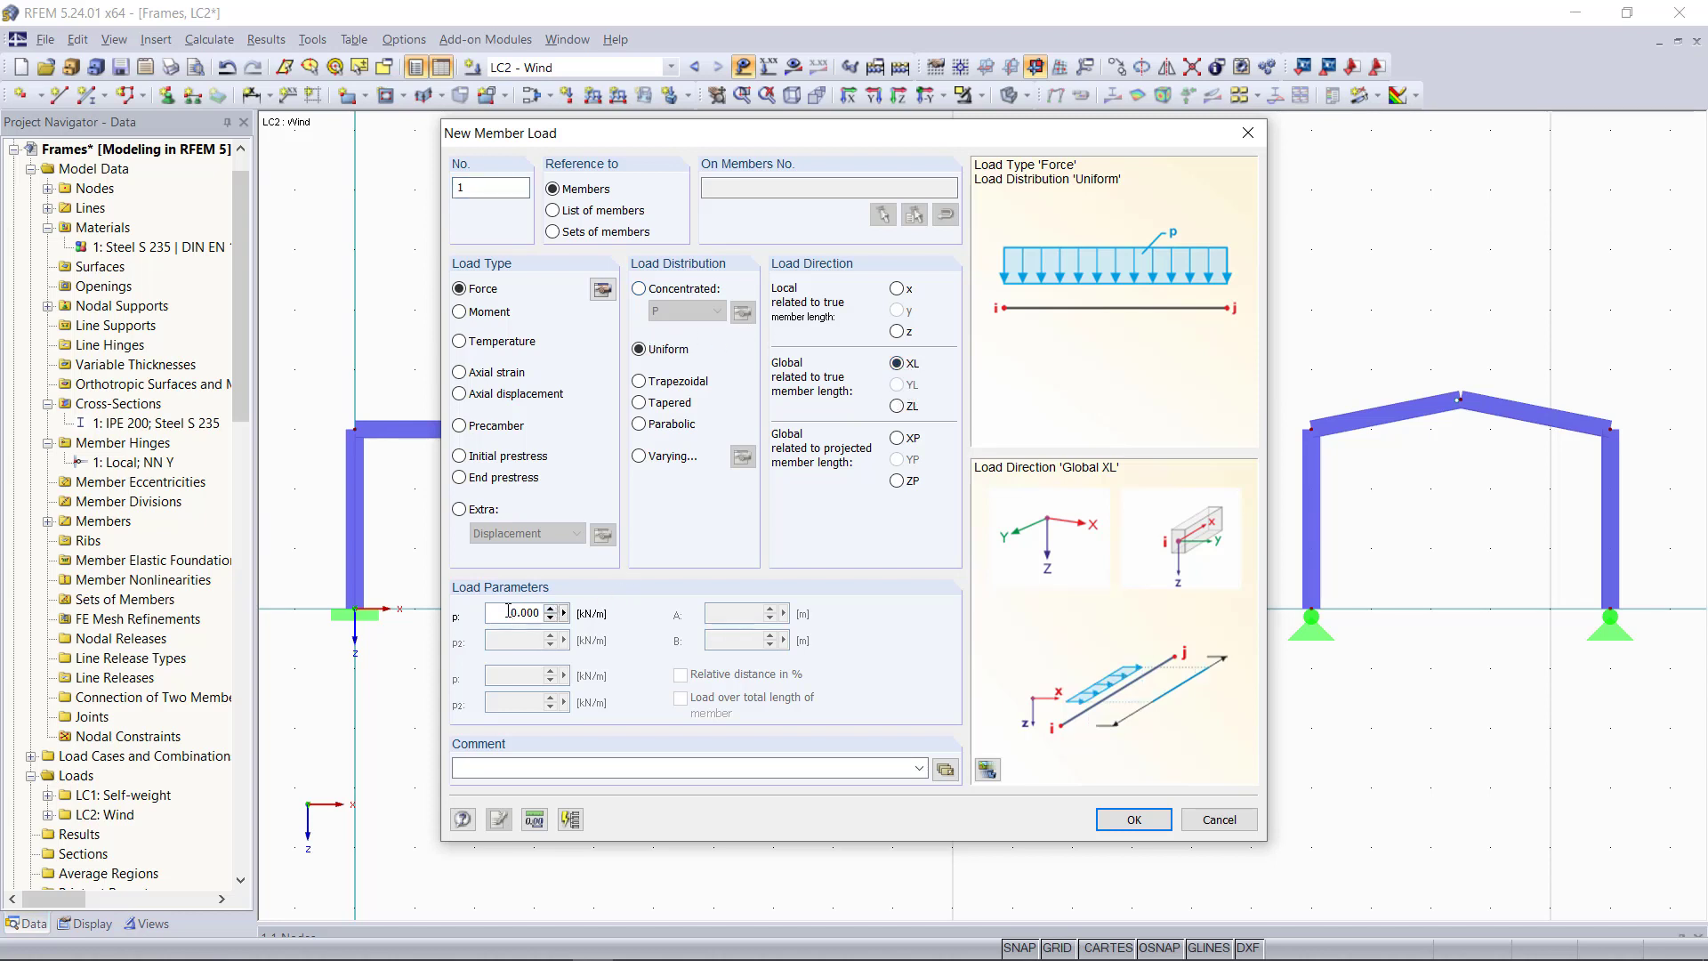
left_click_drag(510, 613, 629, 611)
type("1")
left_click(1157, 828)
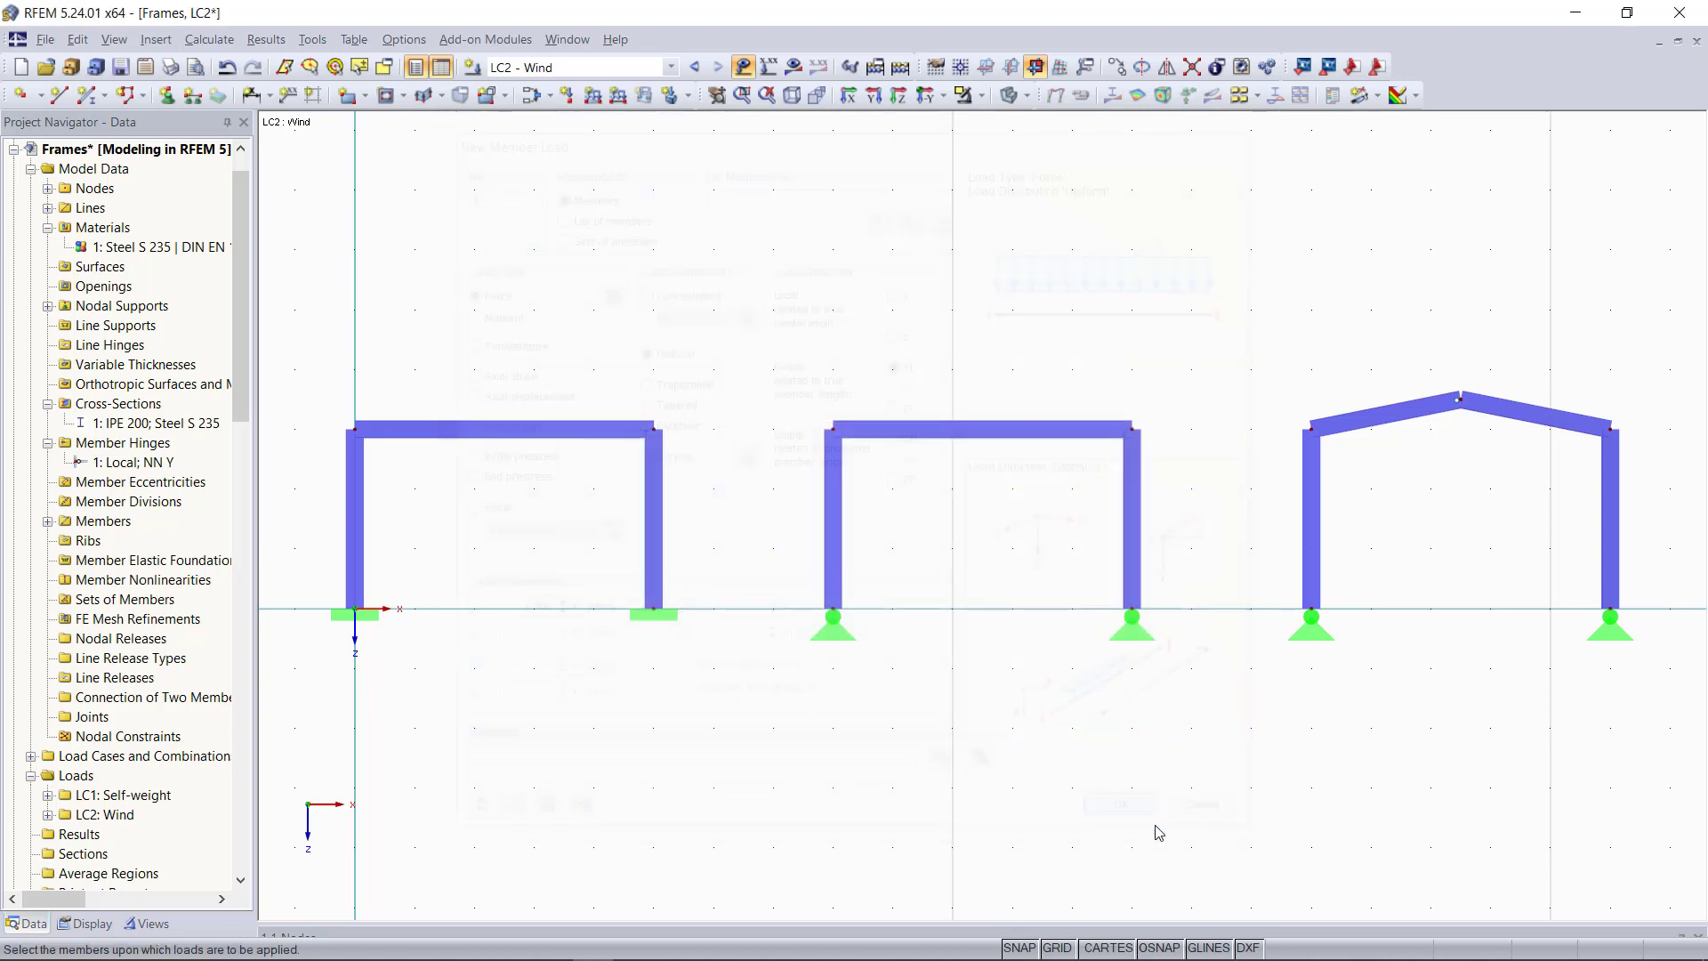
left_click(355, 552)
left_click(832, 545)
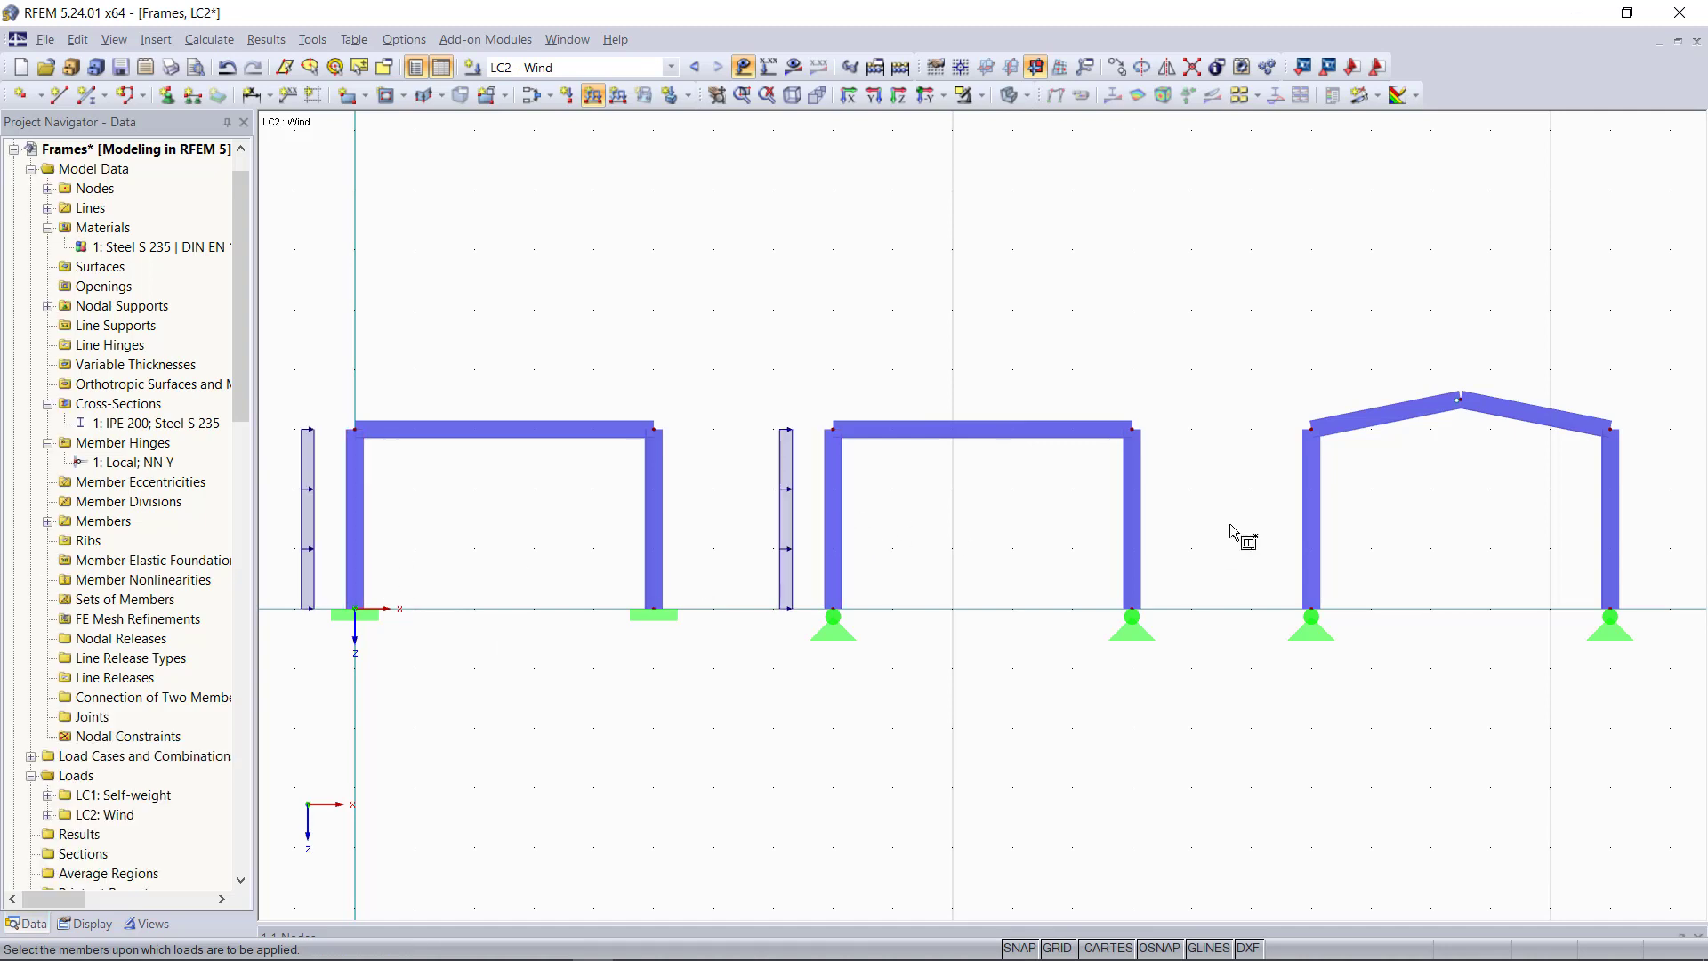
left_click(1311, 521)
key("Escape")
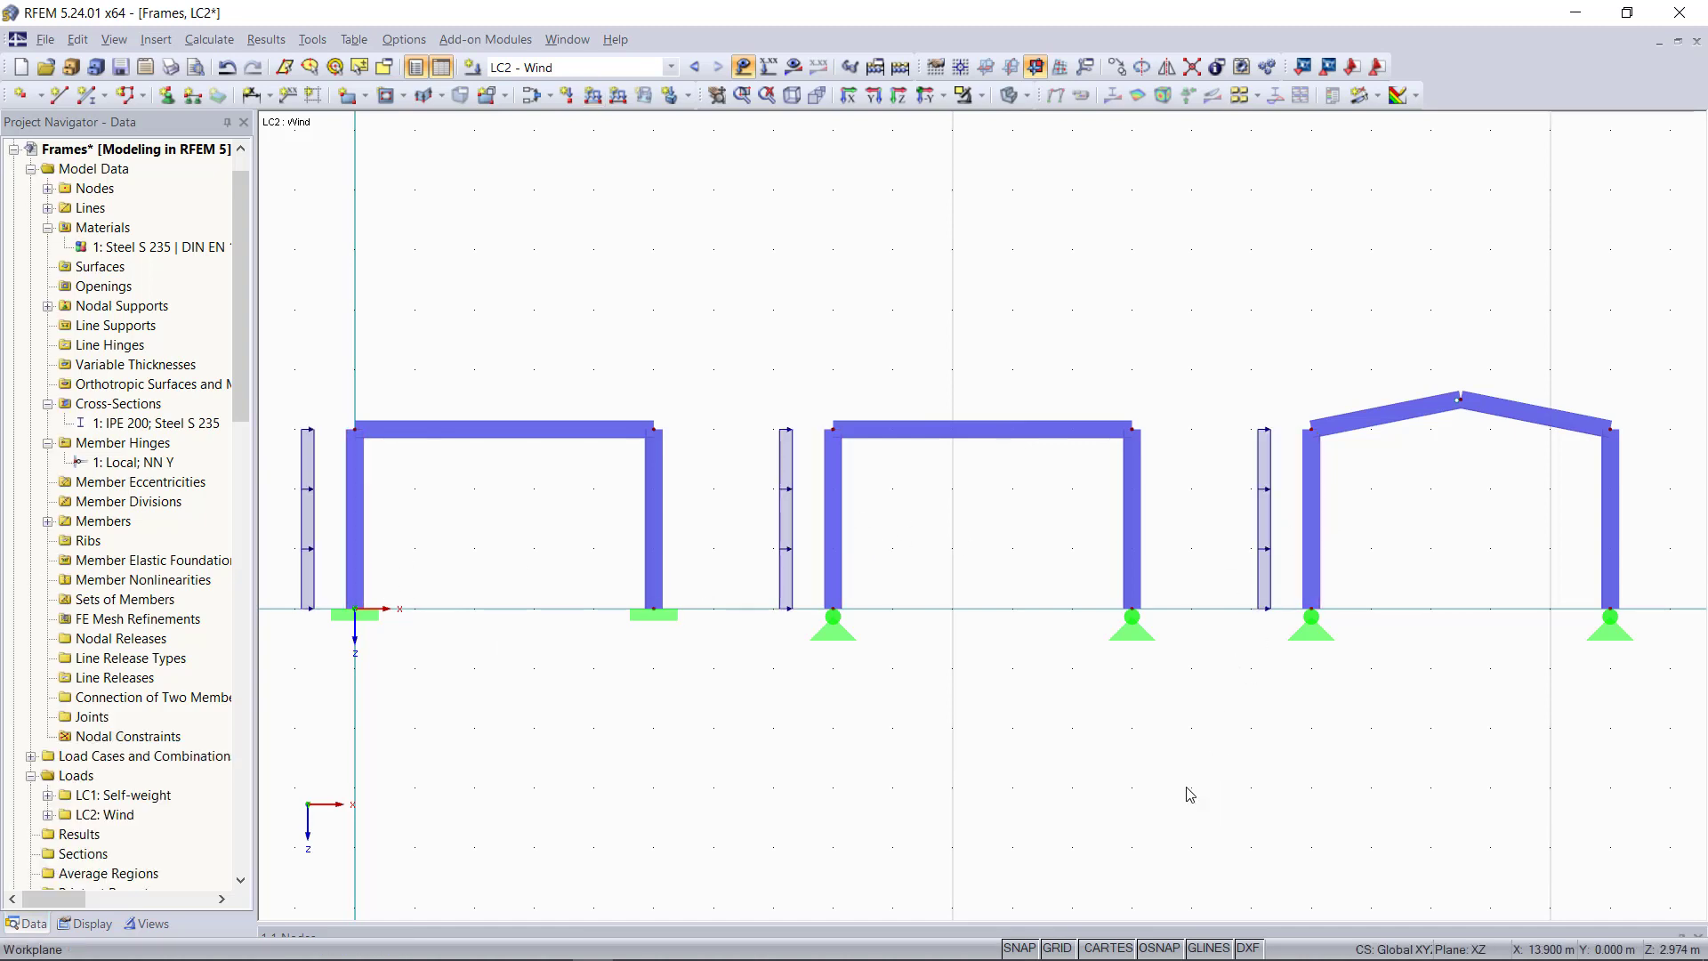
Create a load combination containing Self-weight with factor 1.35 and Wind with factor 1.50
left_click(532, 93)
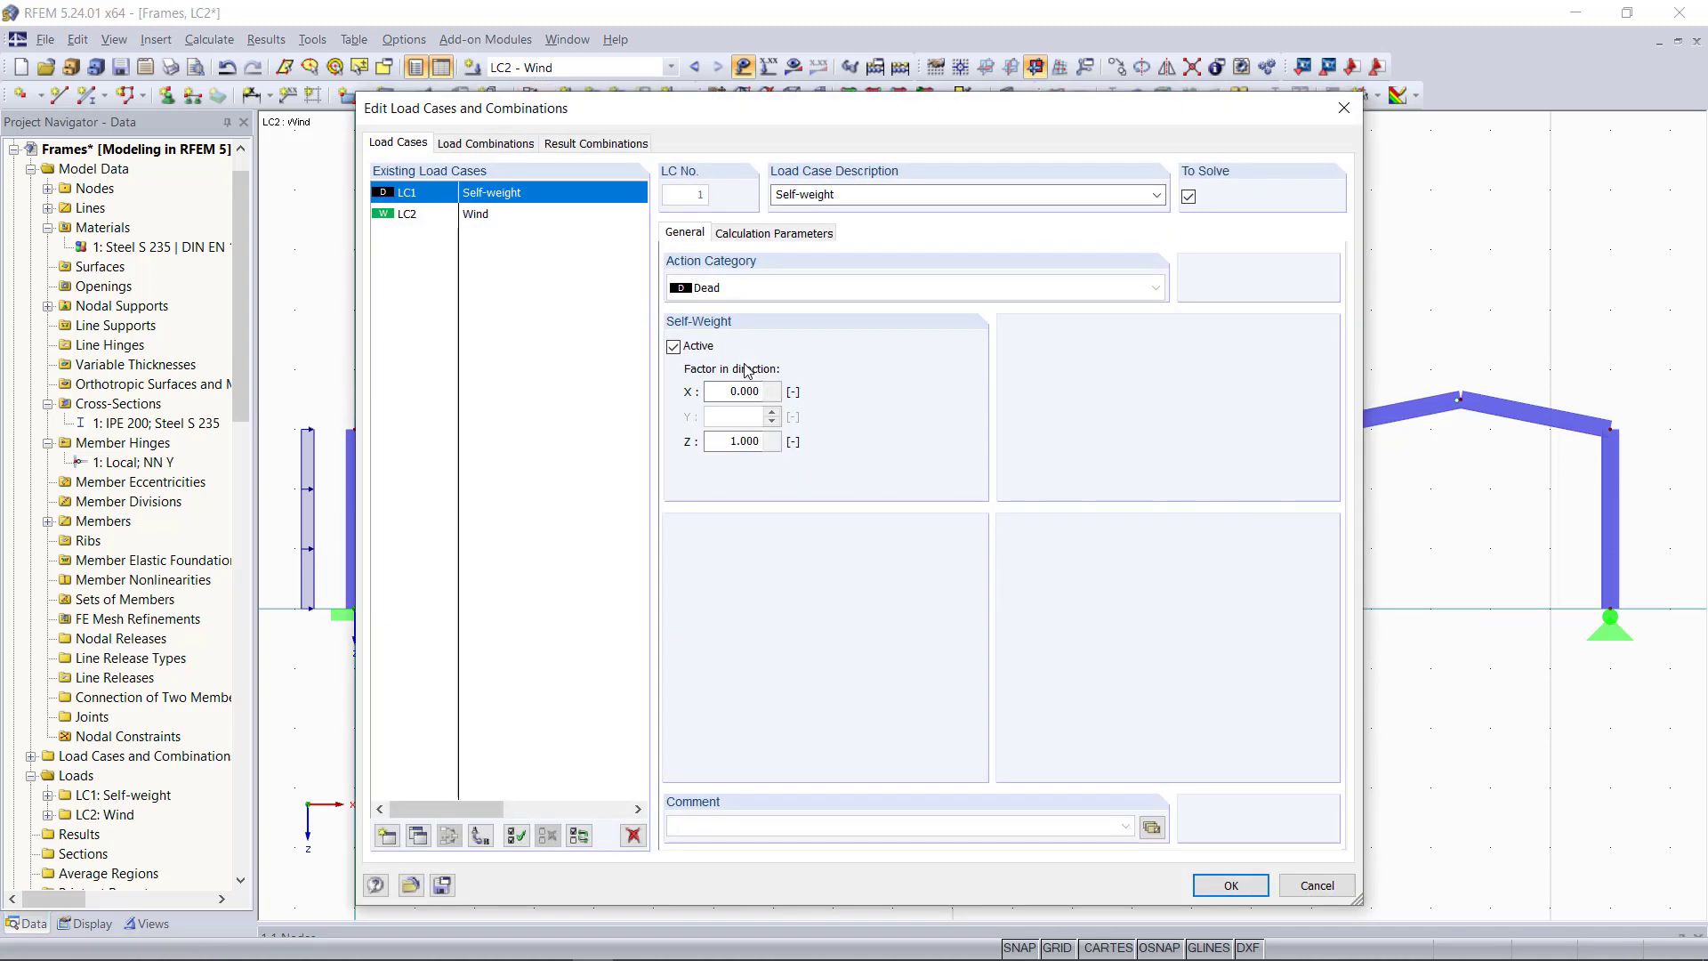
left_click(520, 144)
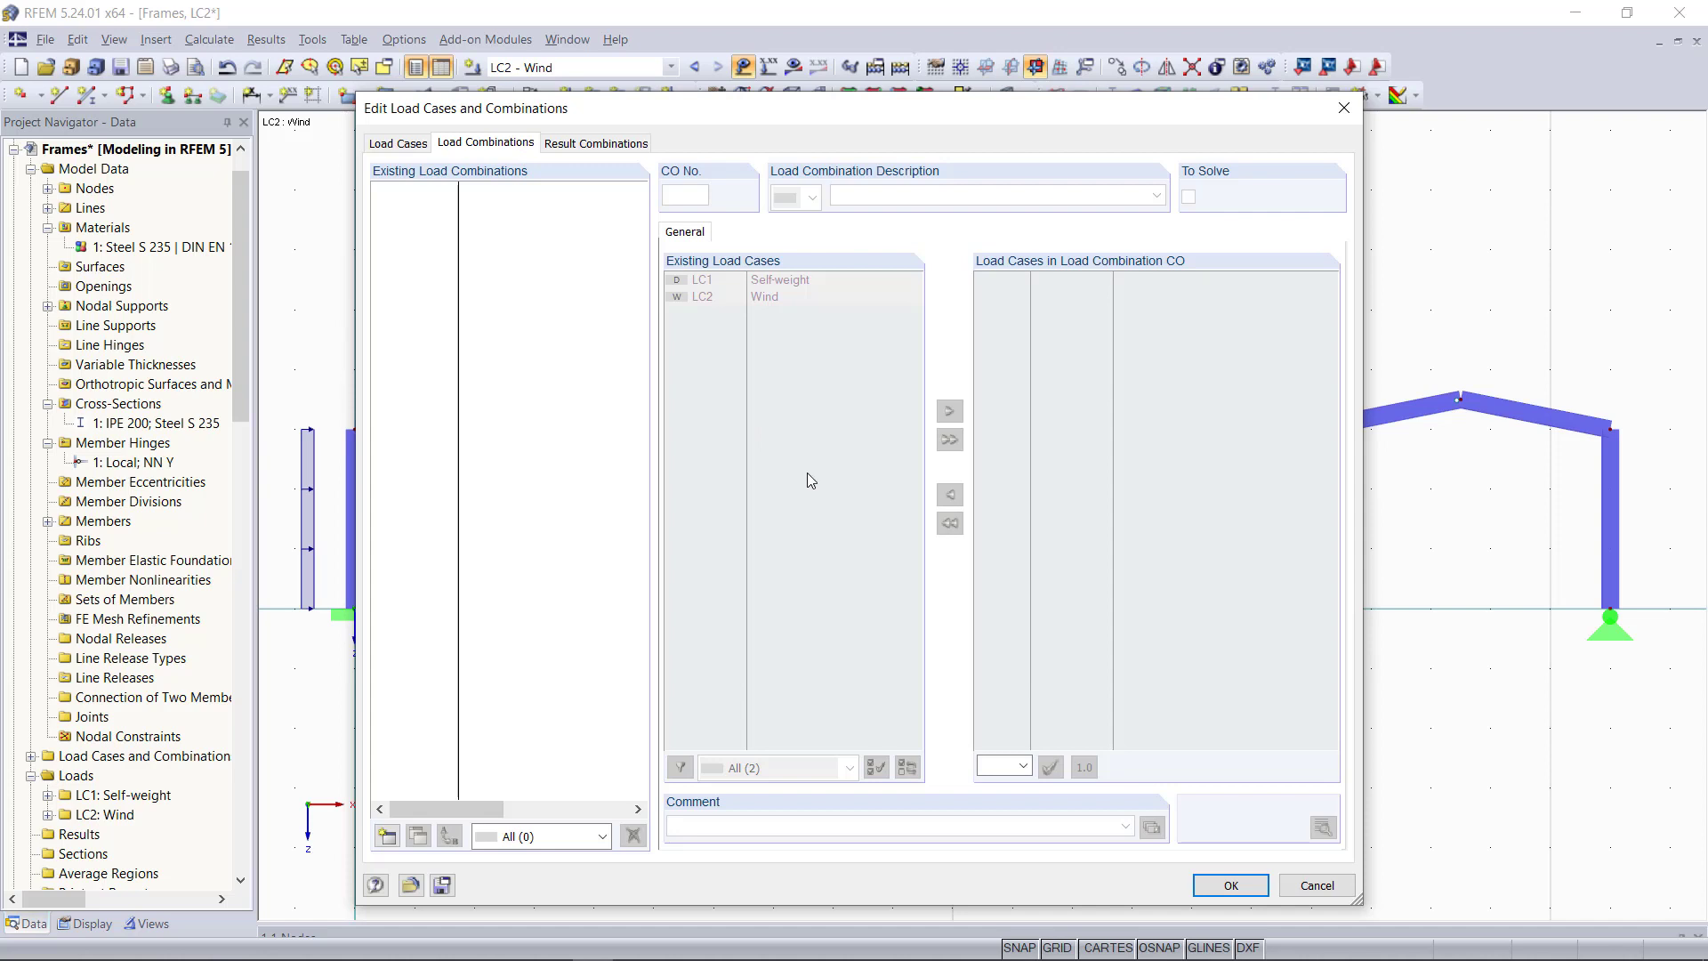
left_click(387, 836)
left_click(774, 281)
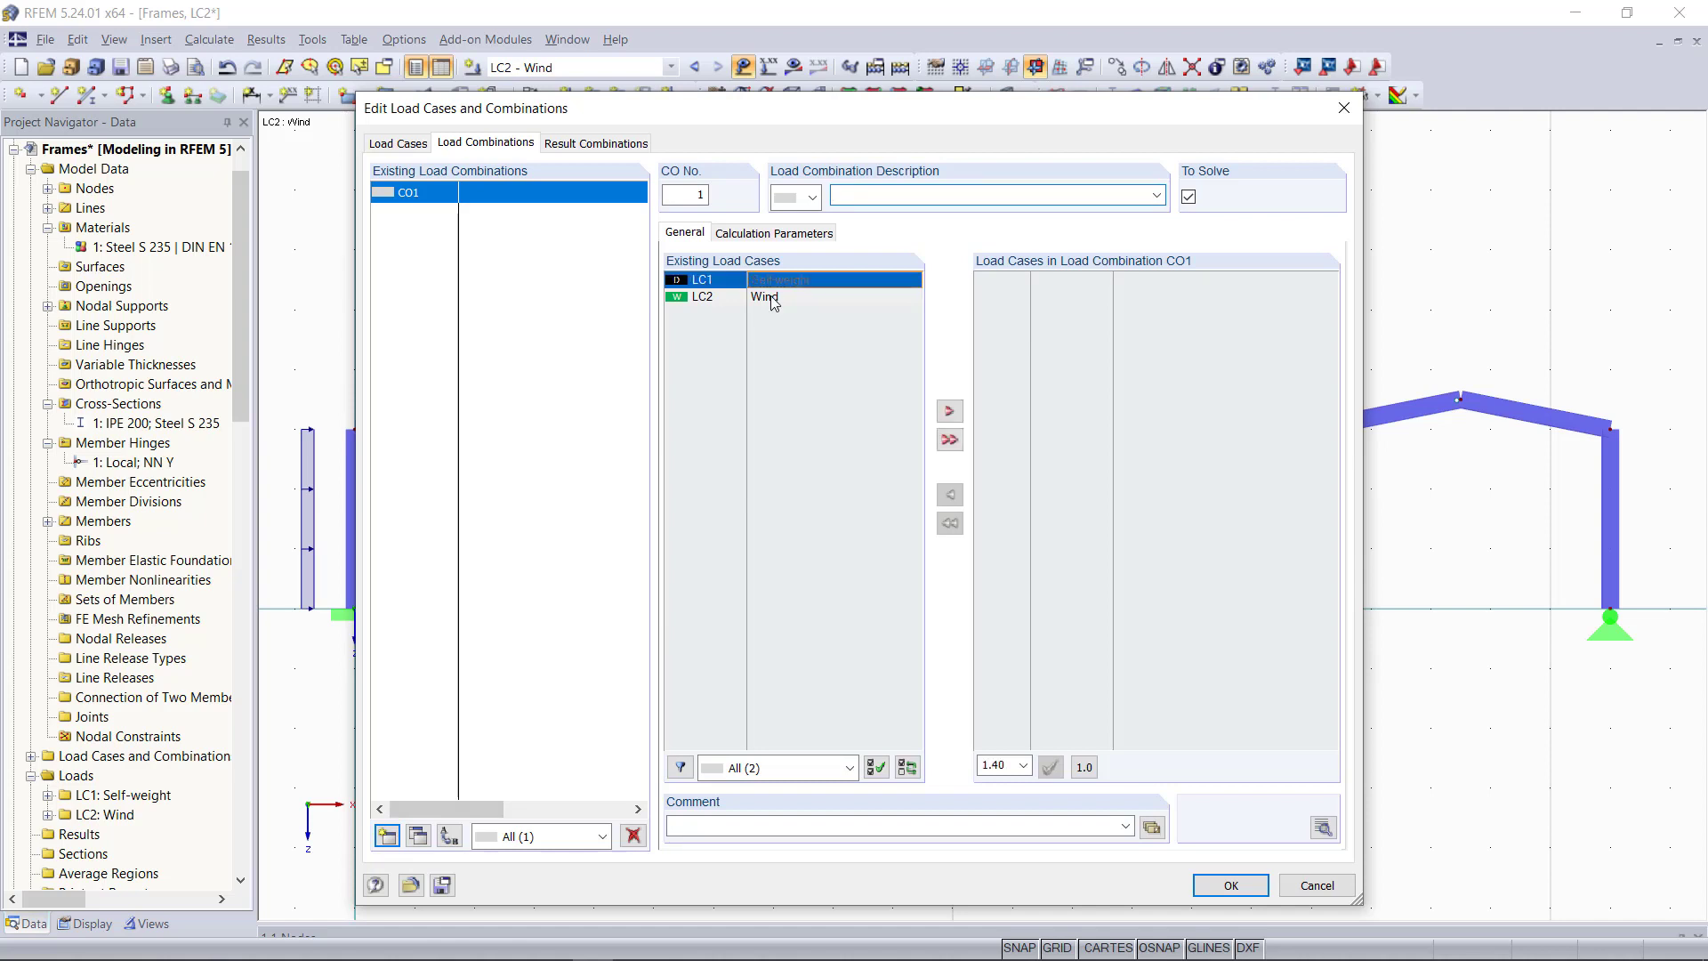
left_click(767, 297, "shift")
left_click(950, 440)
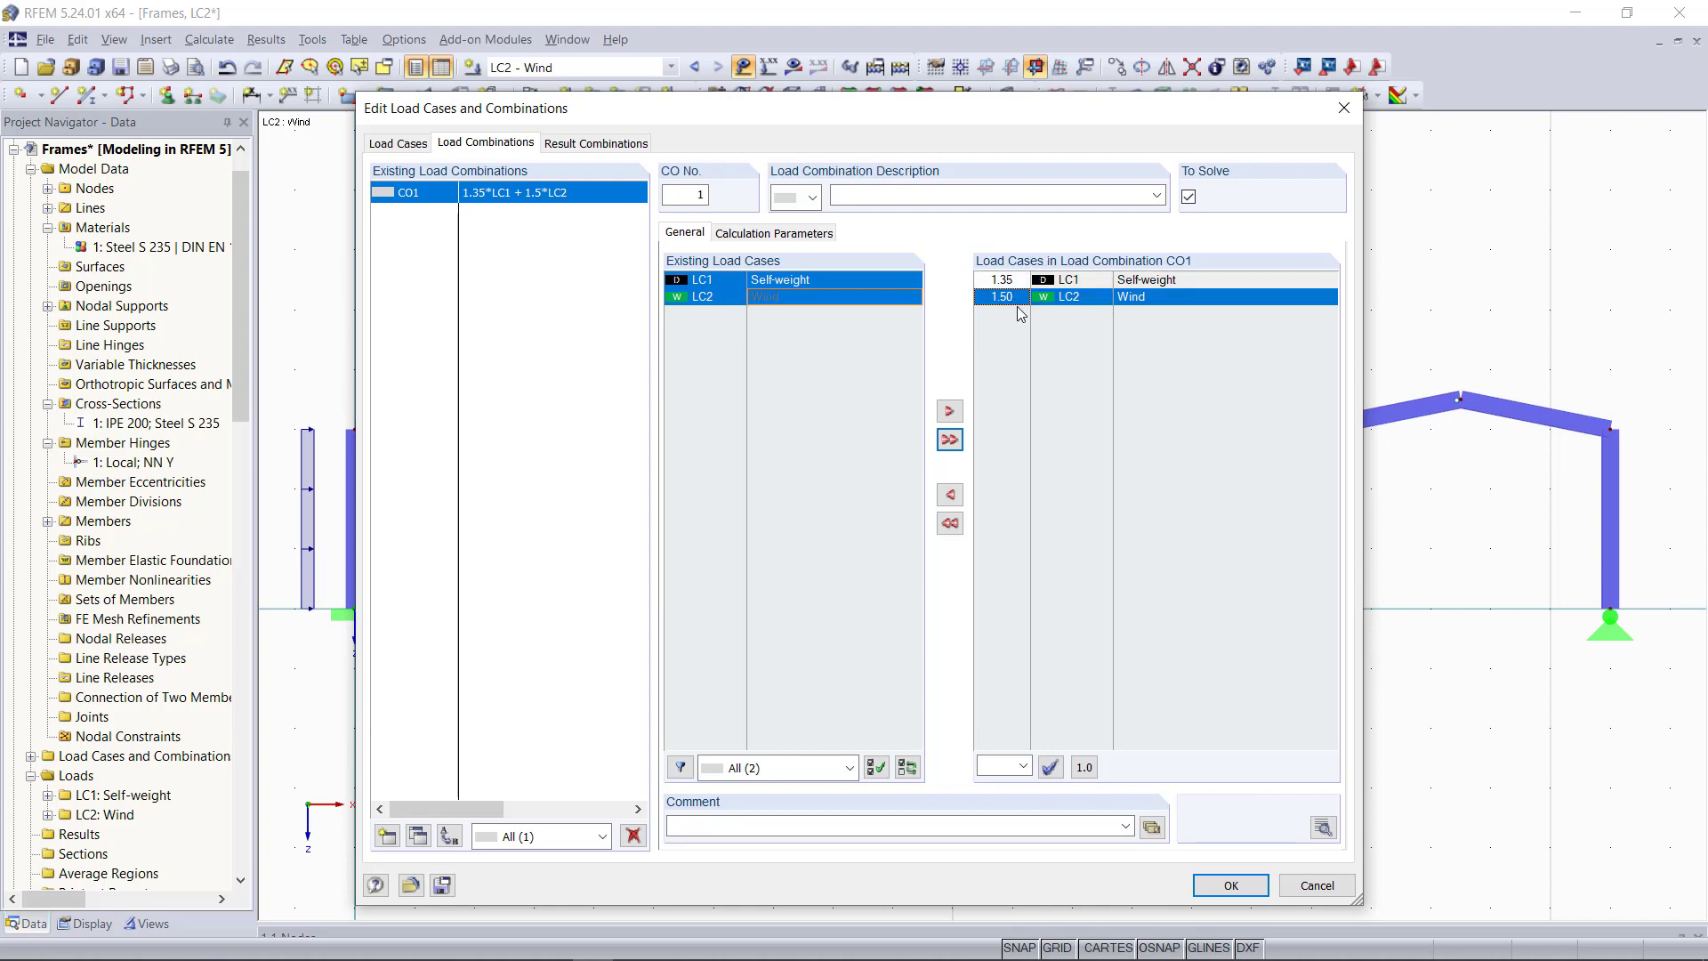
left_click(1231, 885)
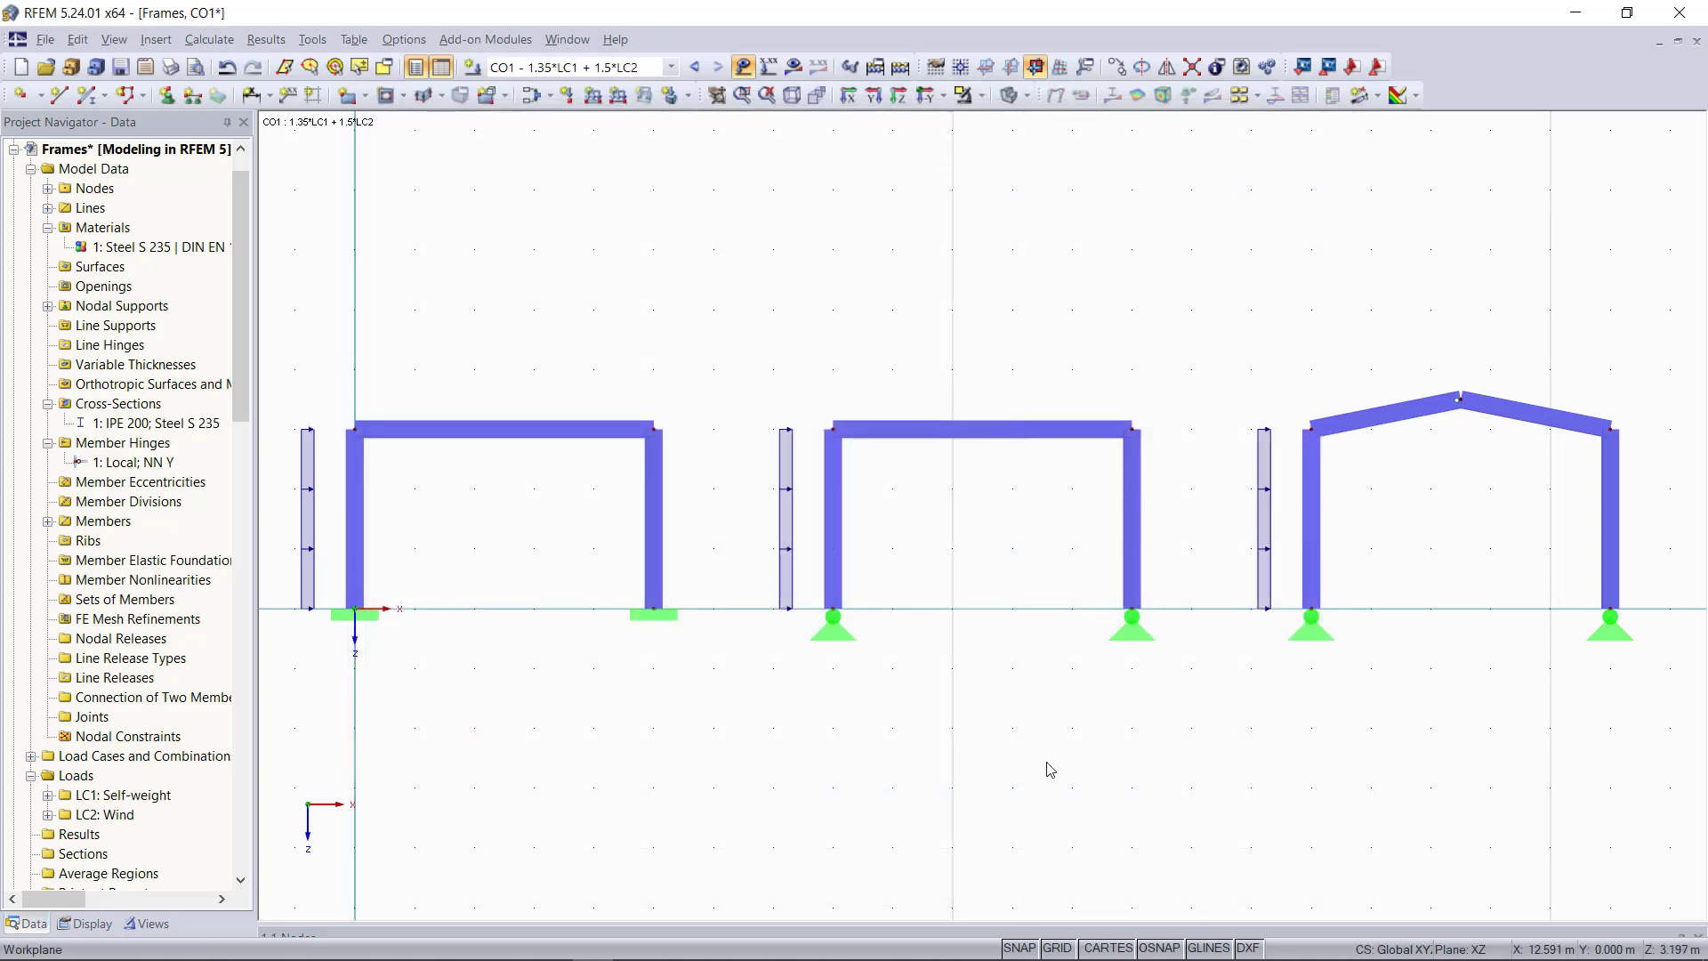
Display the self-weight loads on the frames and check the load values before hiding the values again
left_click(99, 928)
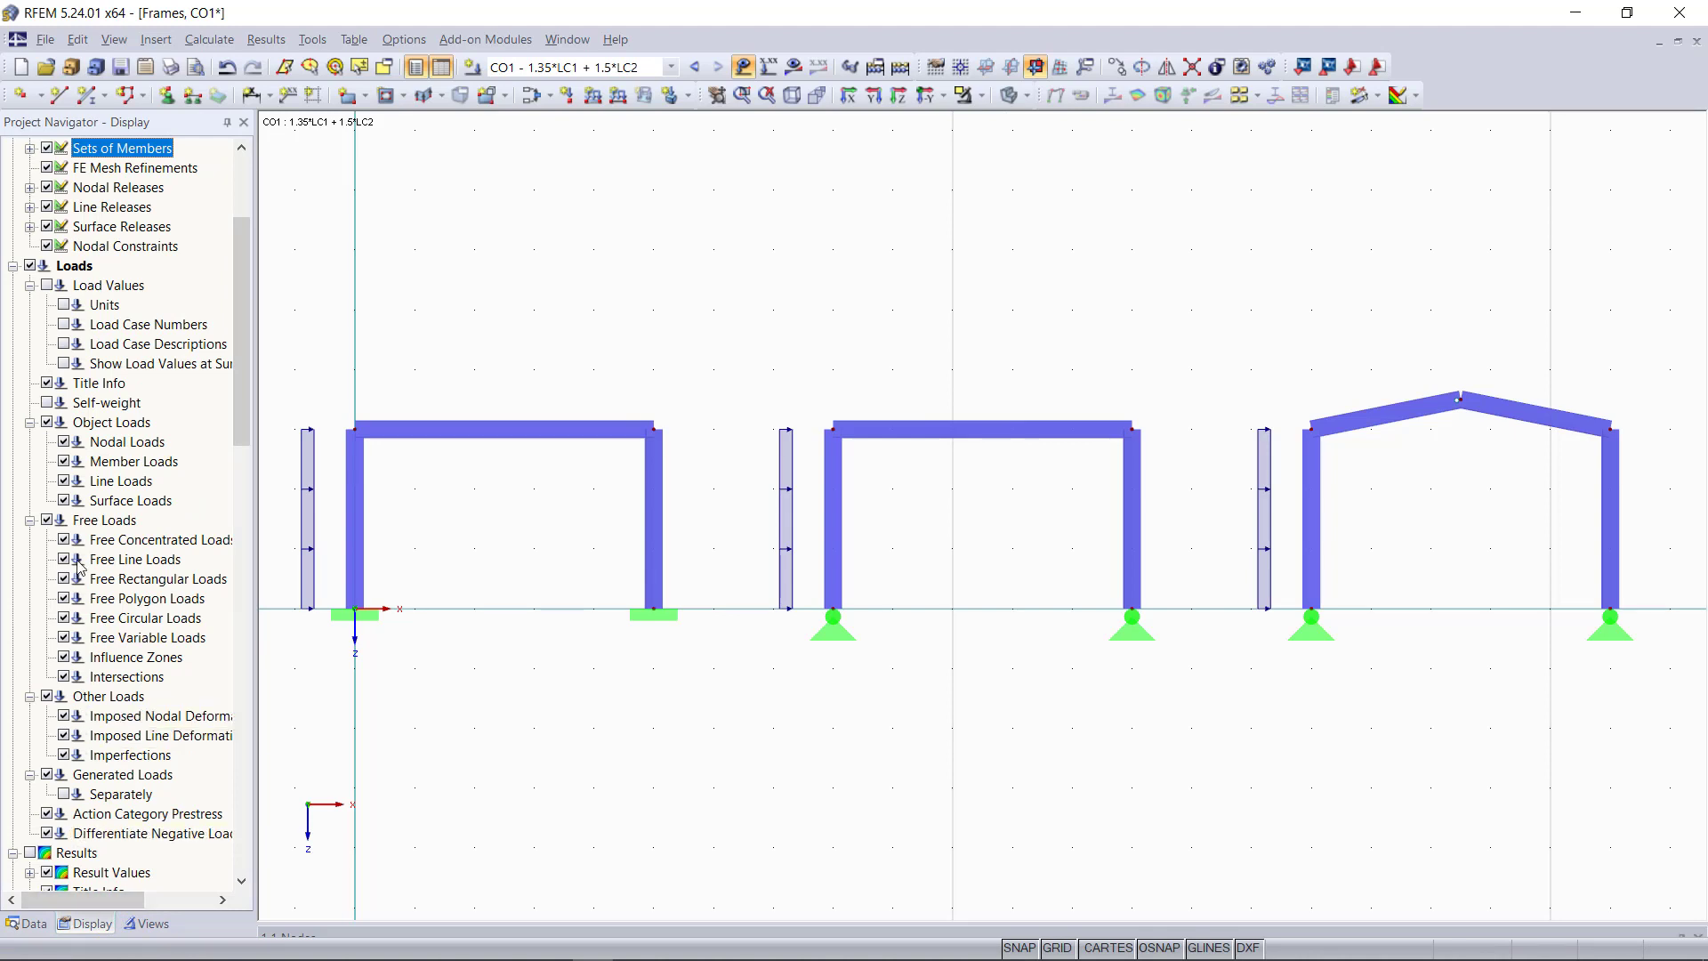
left_click(48, 403)
left_click(768, 68)
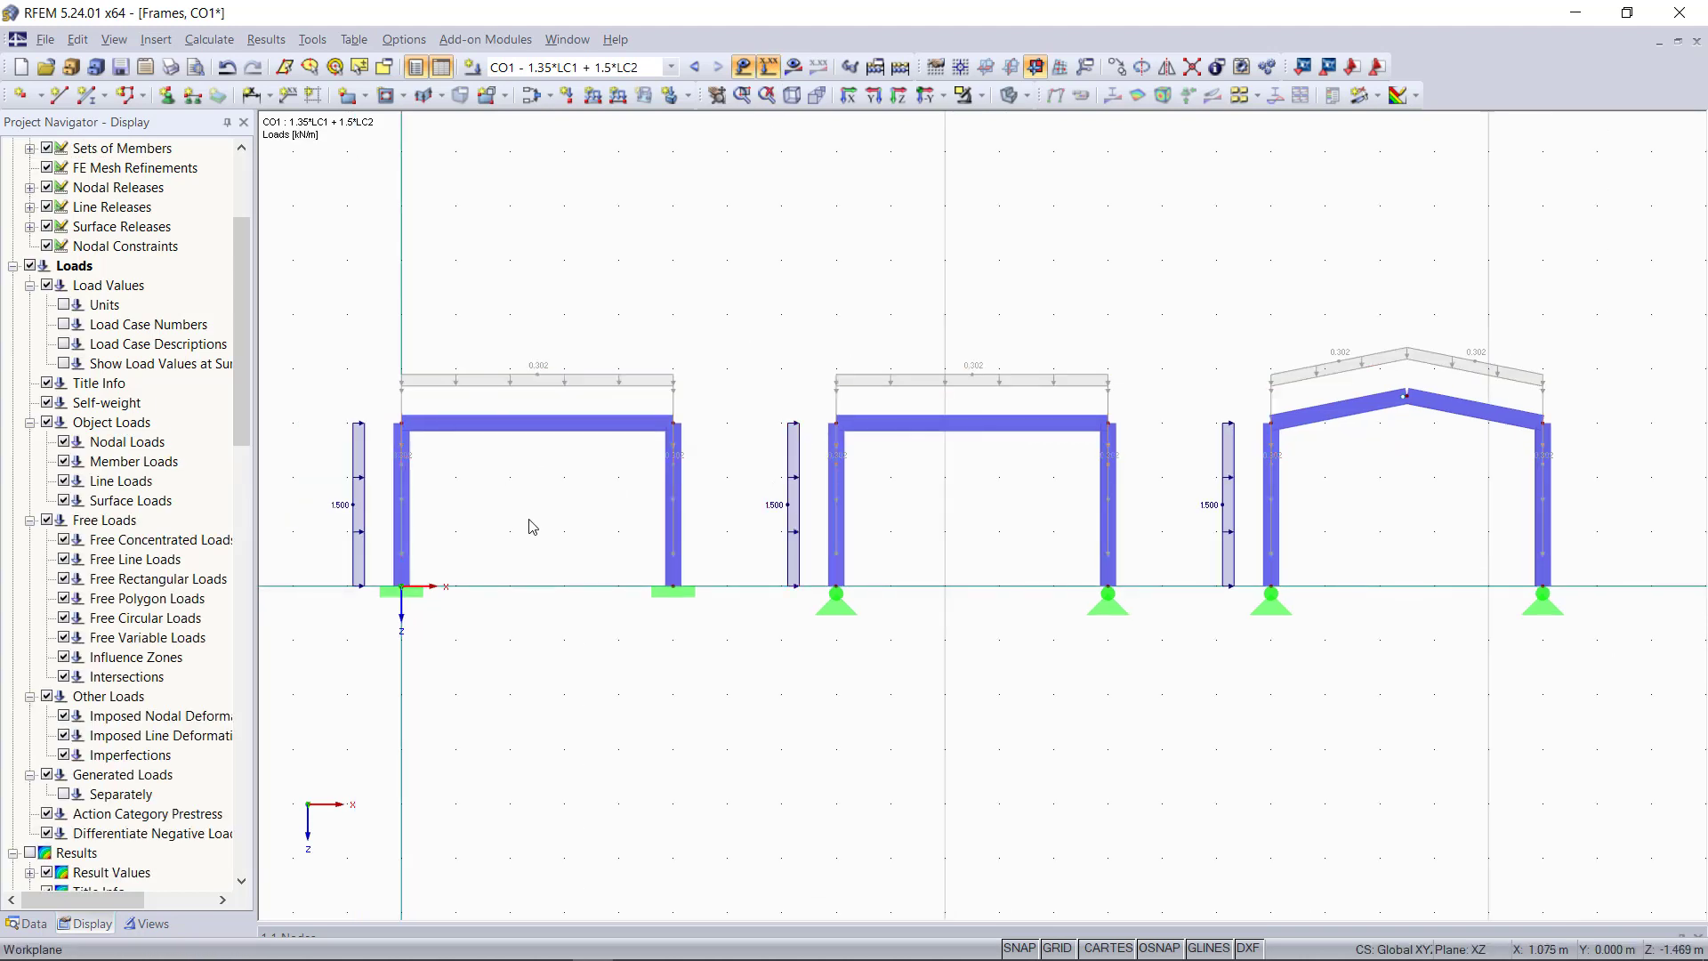
scroll(712, 481, "up", 1)
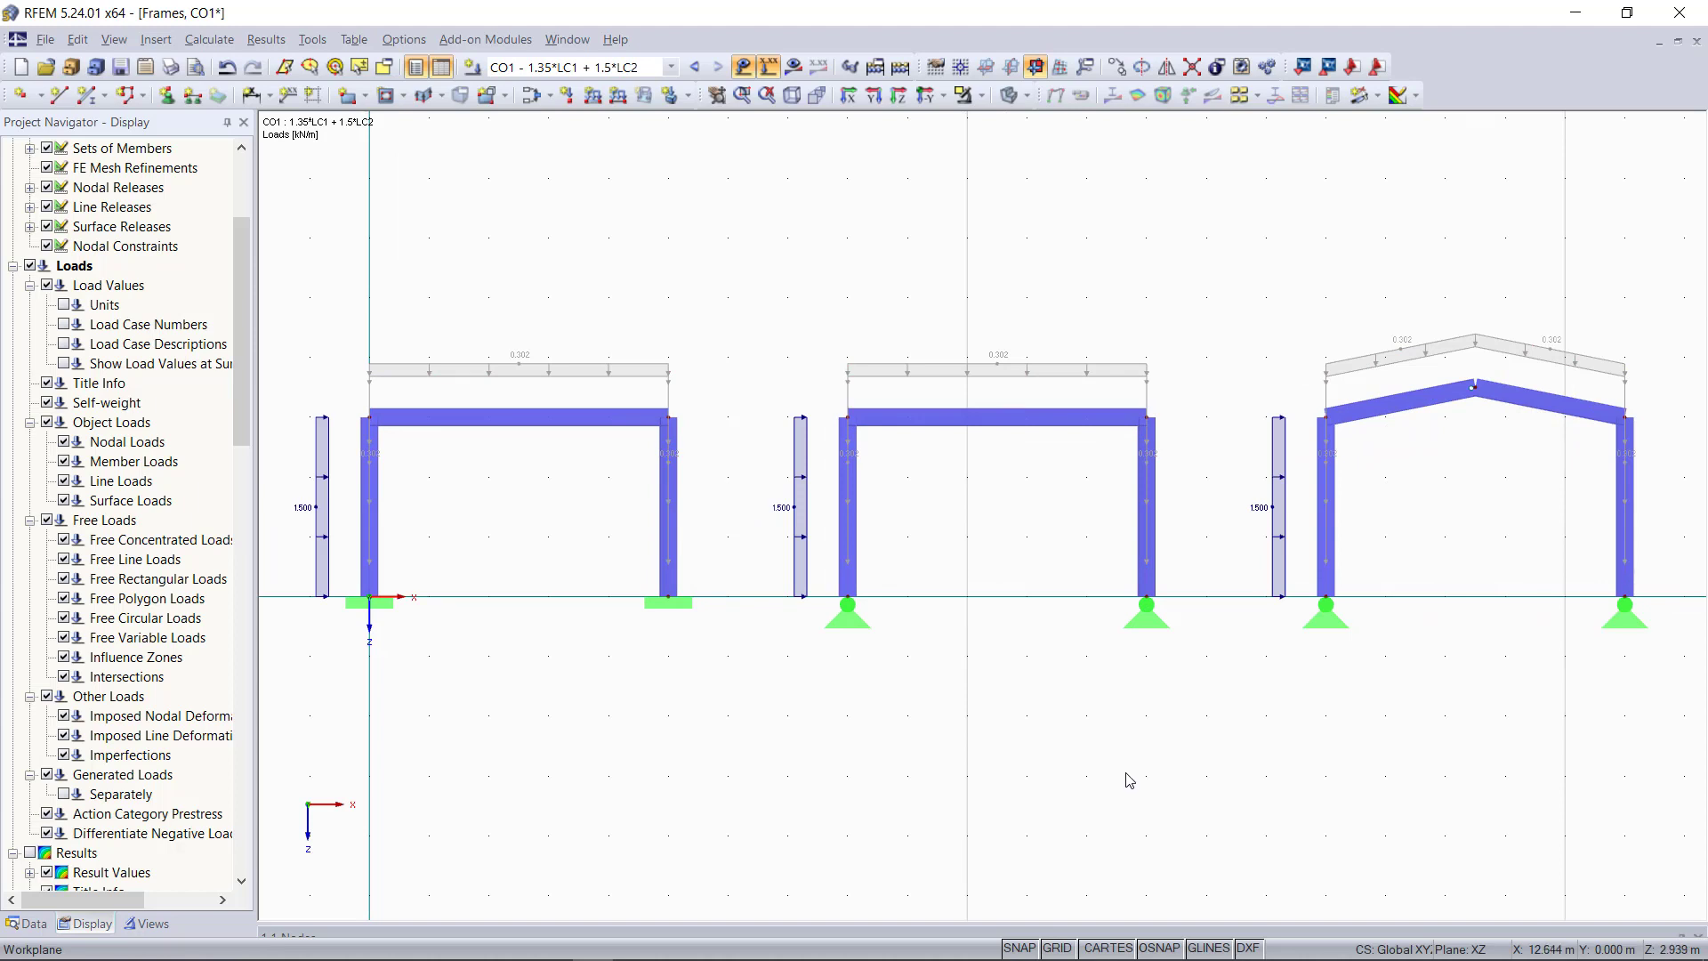
left_click(770, 68)
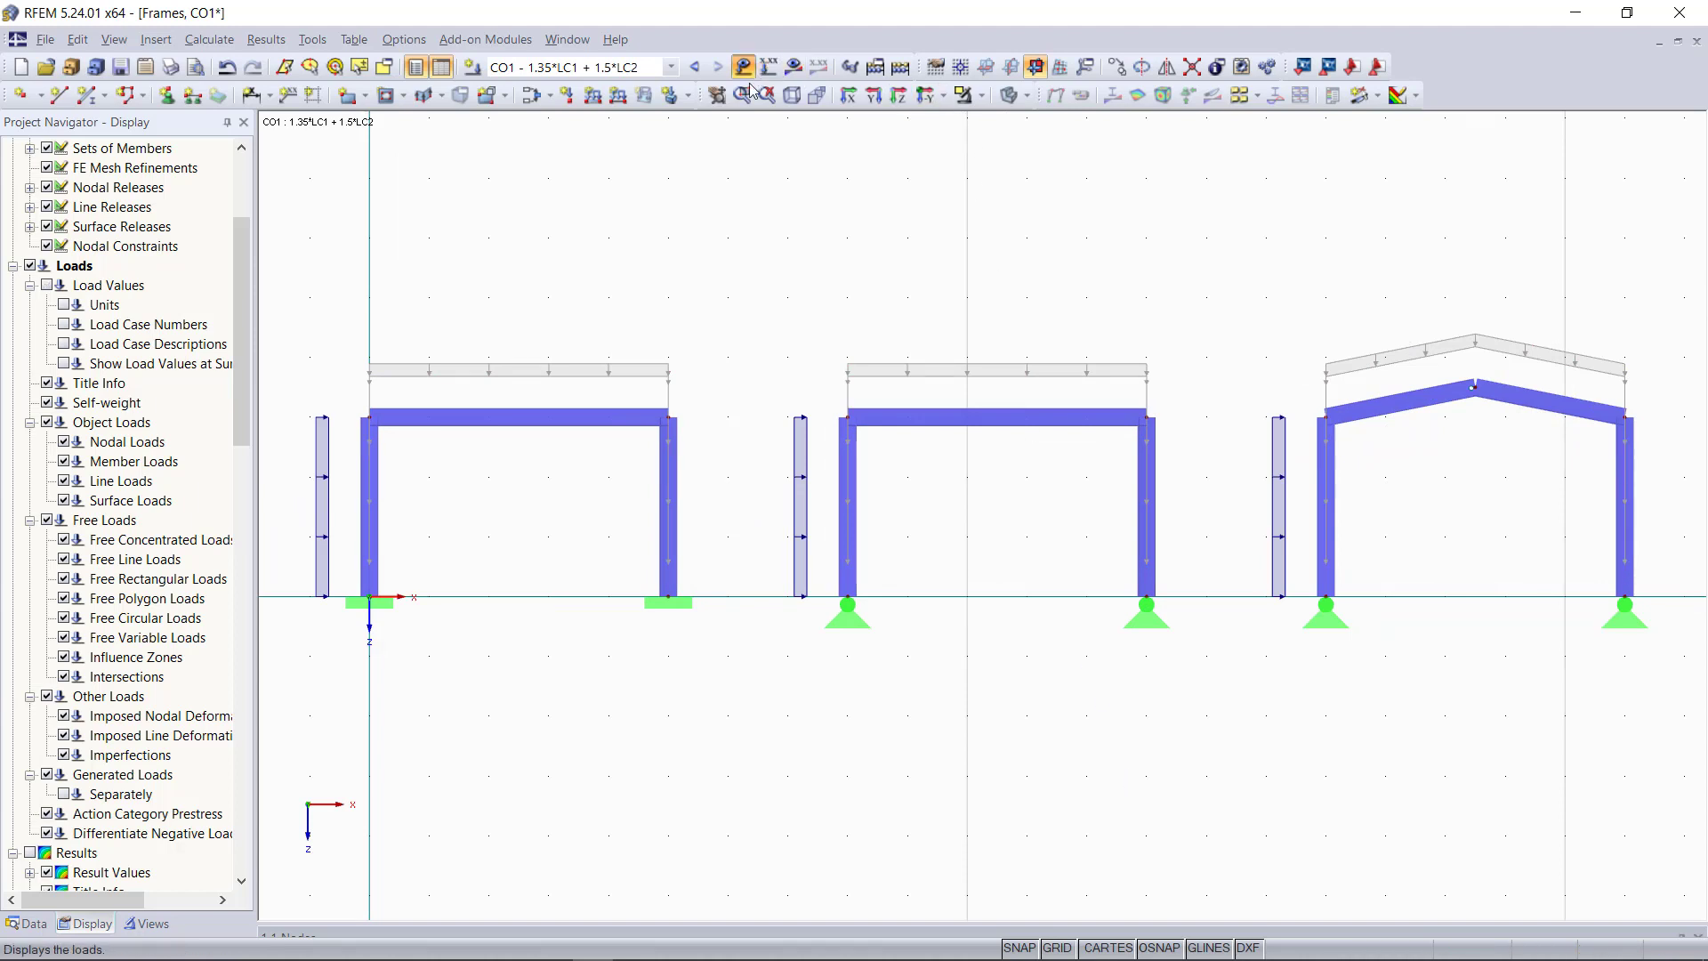
Calculate the results for the load combination 1.35*LC1 + 1.5*LC2 and display the frames as wireframe
left_click(900, 67)
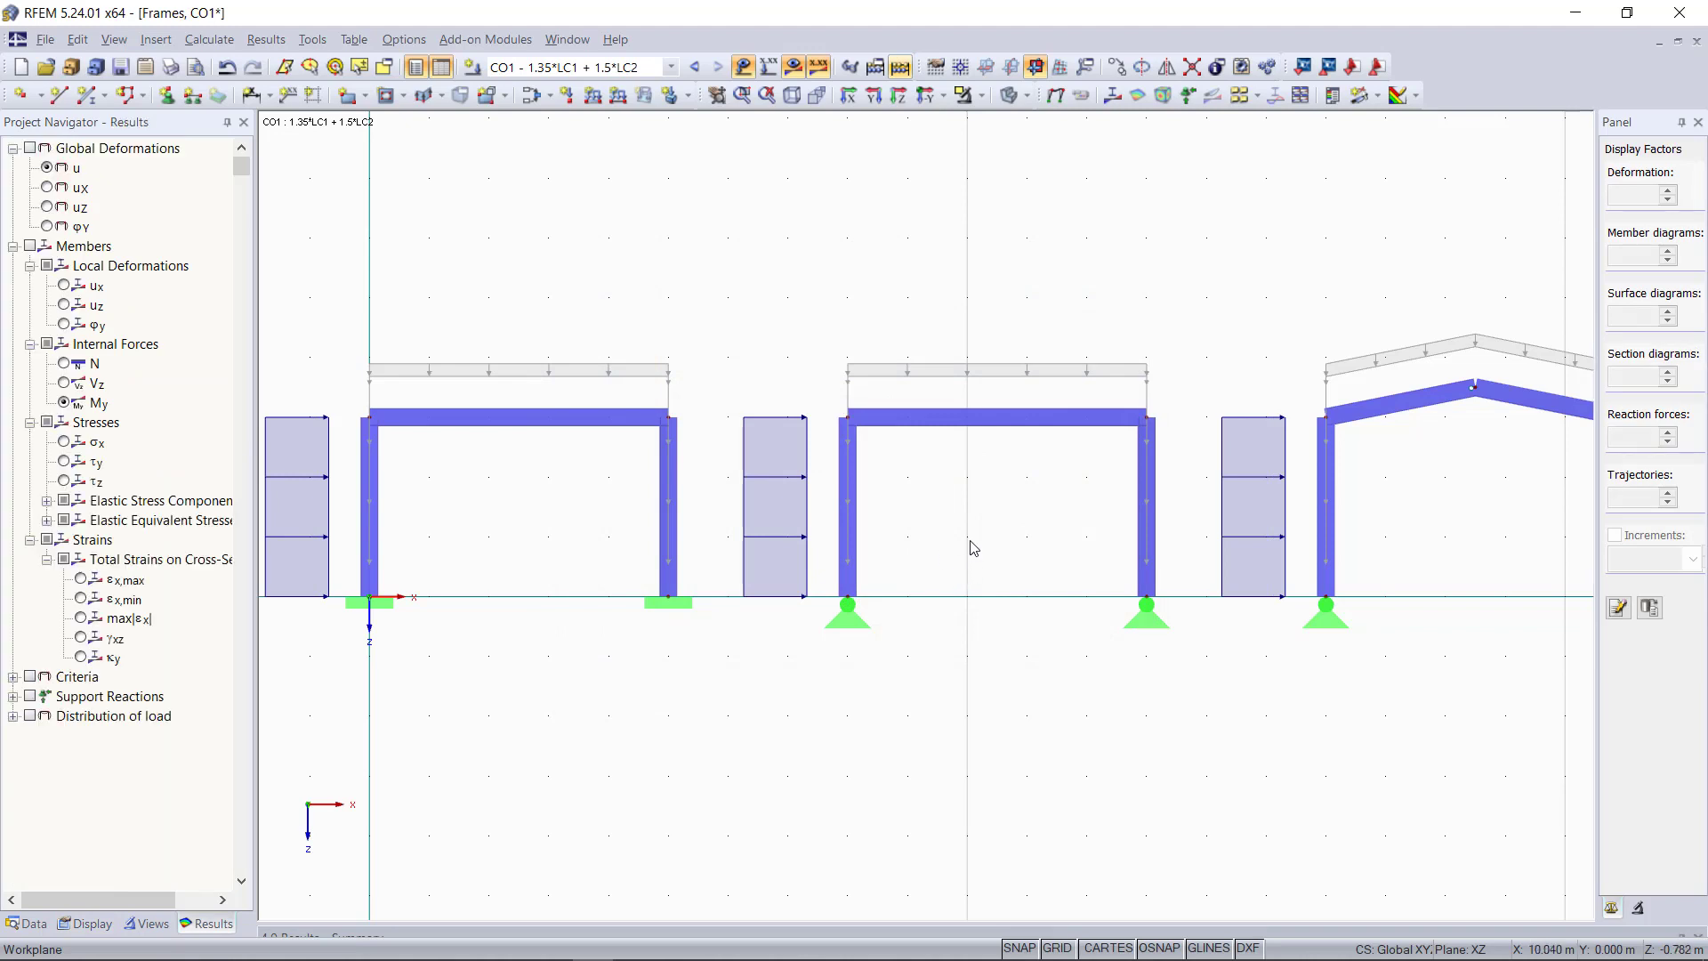
scroll(950, 530, "down", 1)
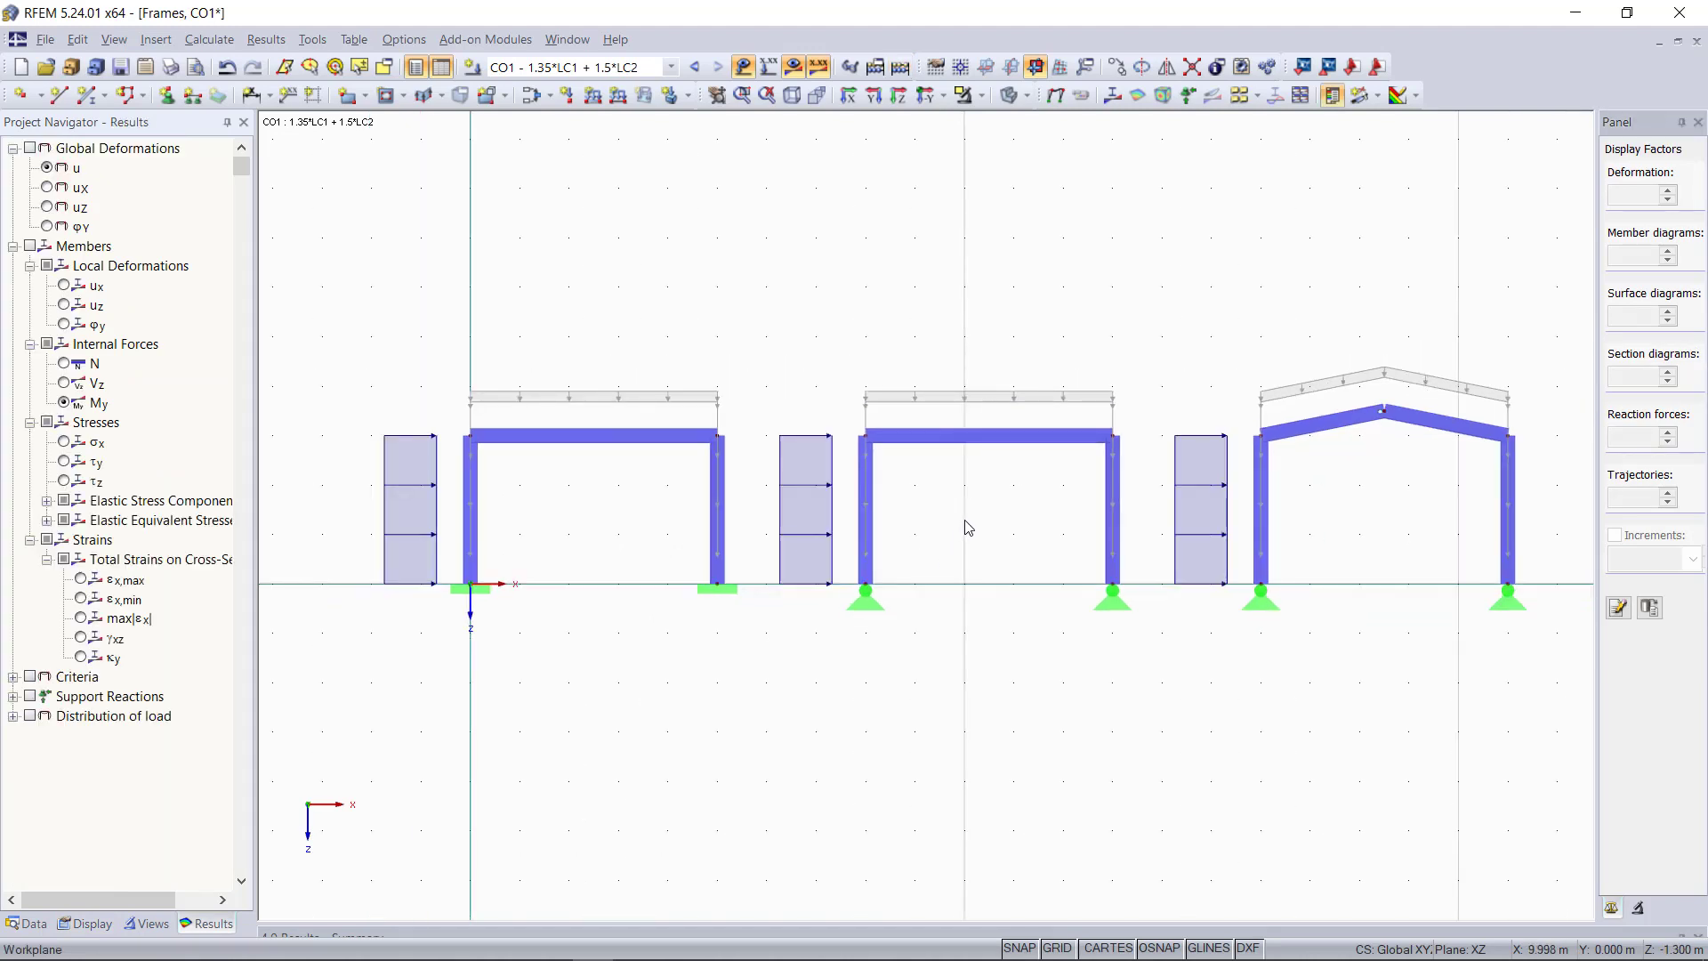
left_click(1013, 98)
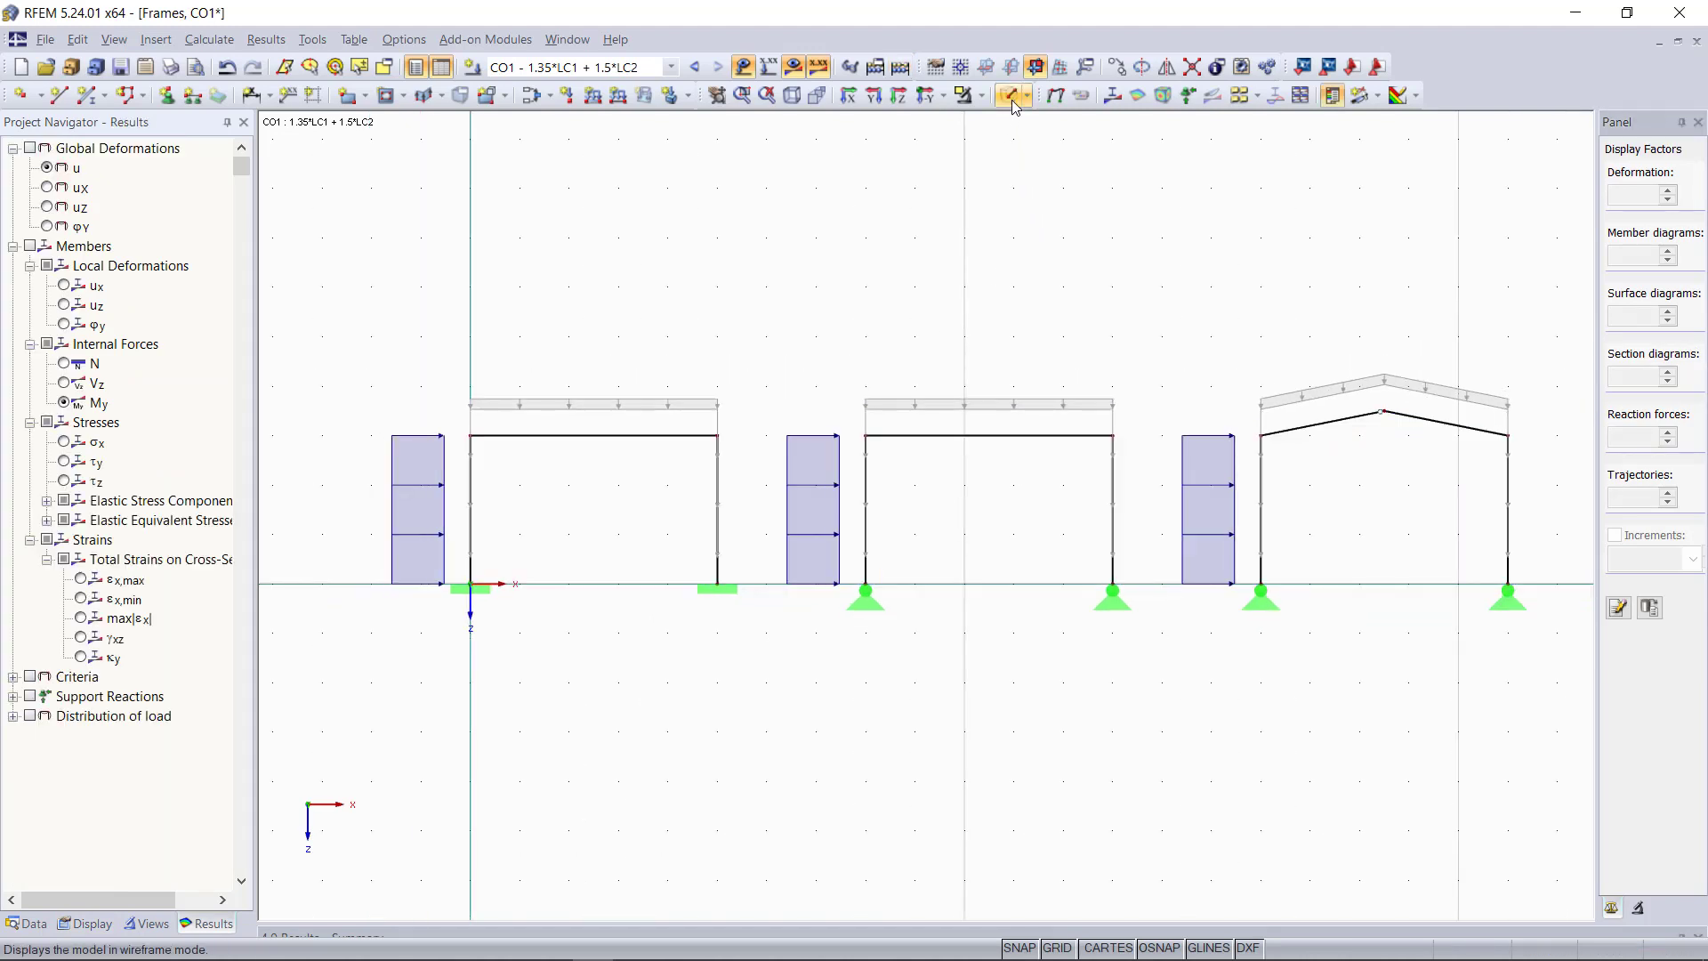
Show the global deformations u with the loads hidden, and play and stop the deformation animation
left_click(31, 148)
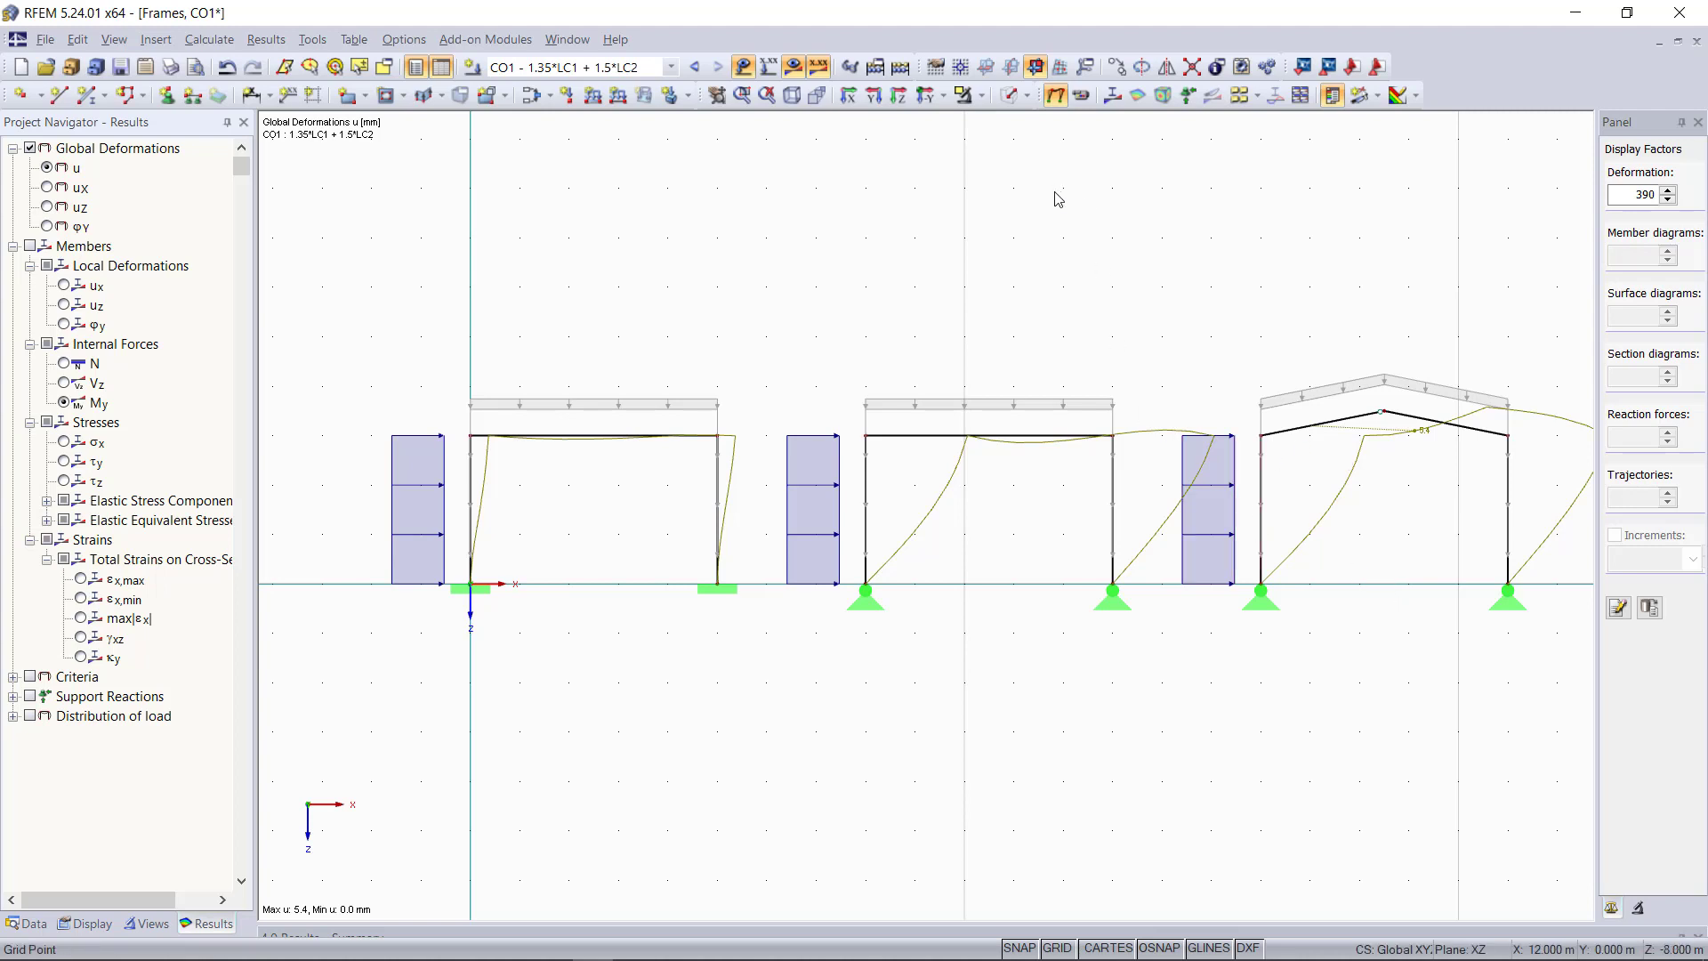
left_click(743, 67)
left_click(1085, 96)
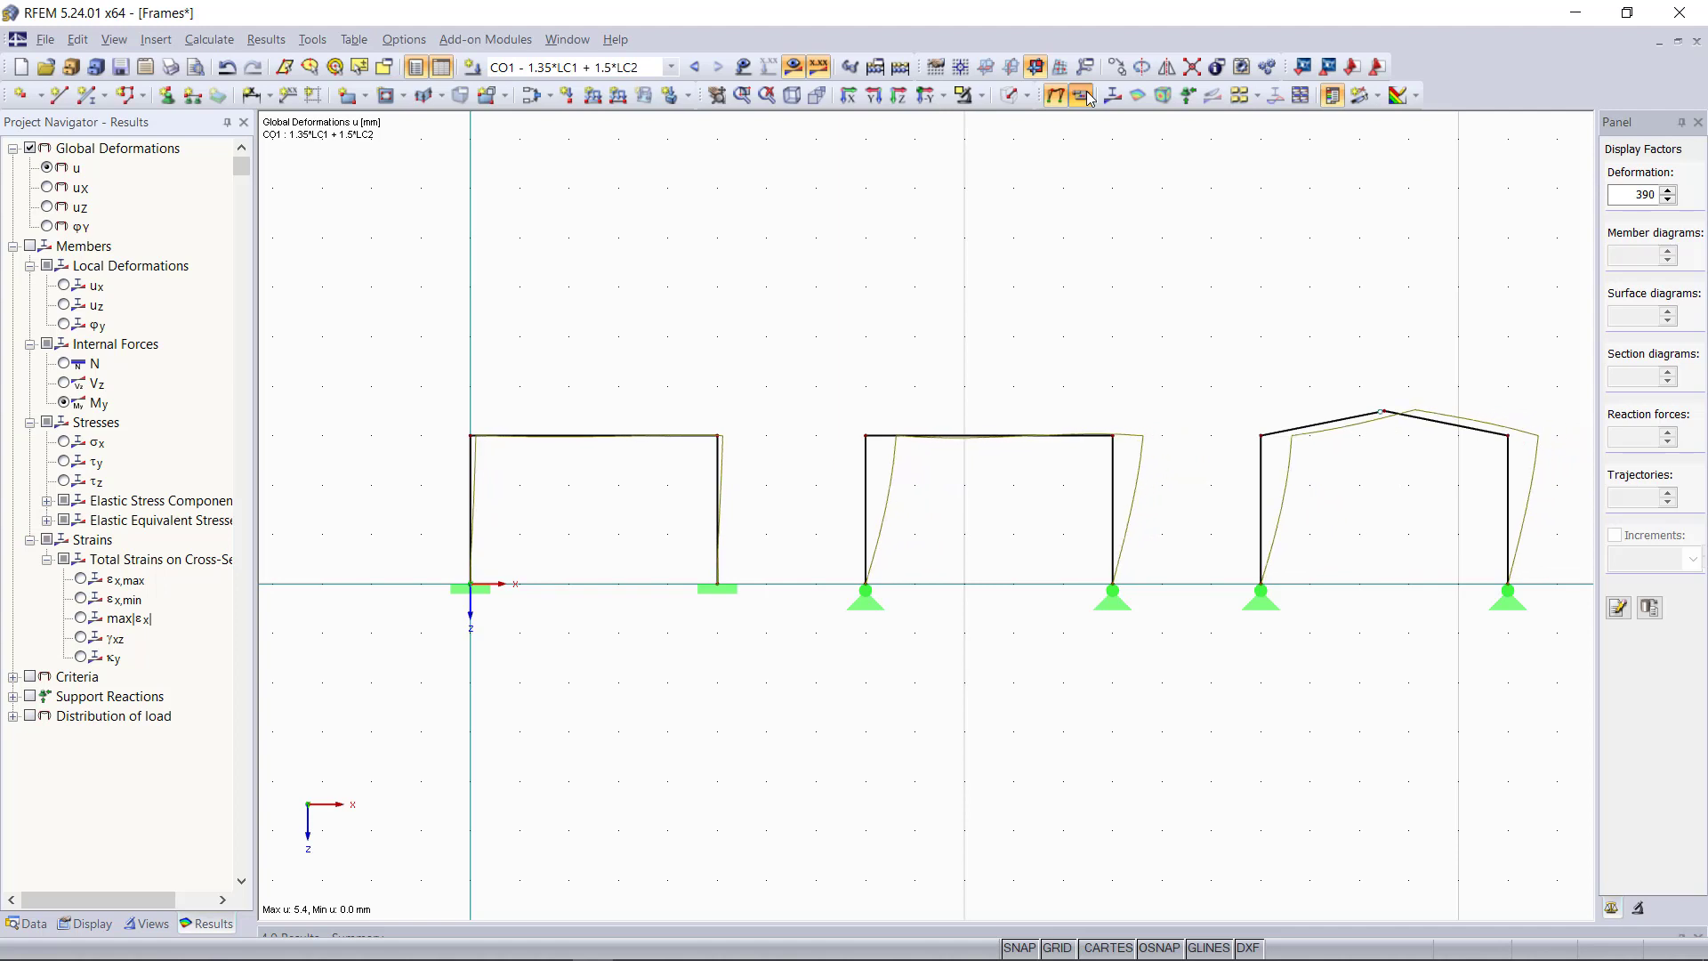
left_click(1084, 97)
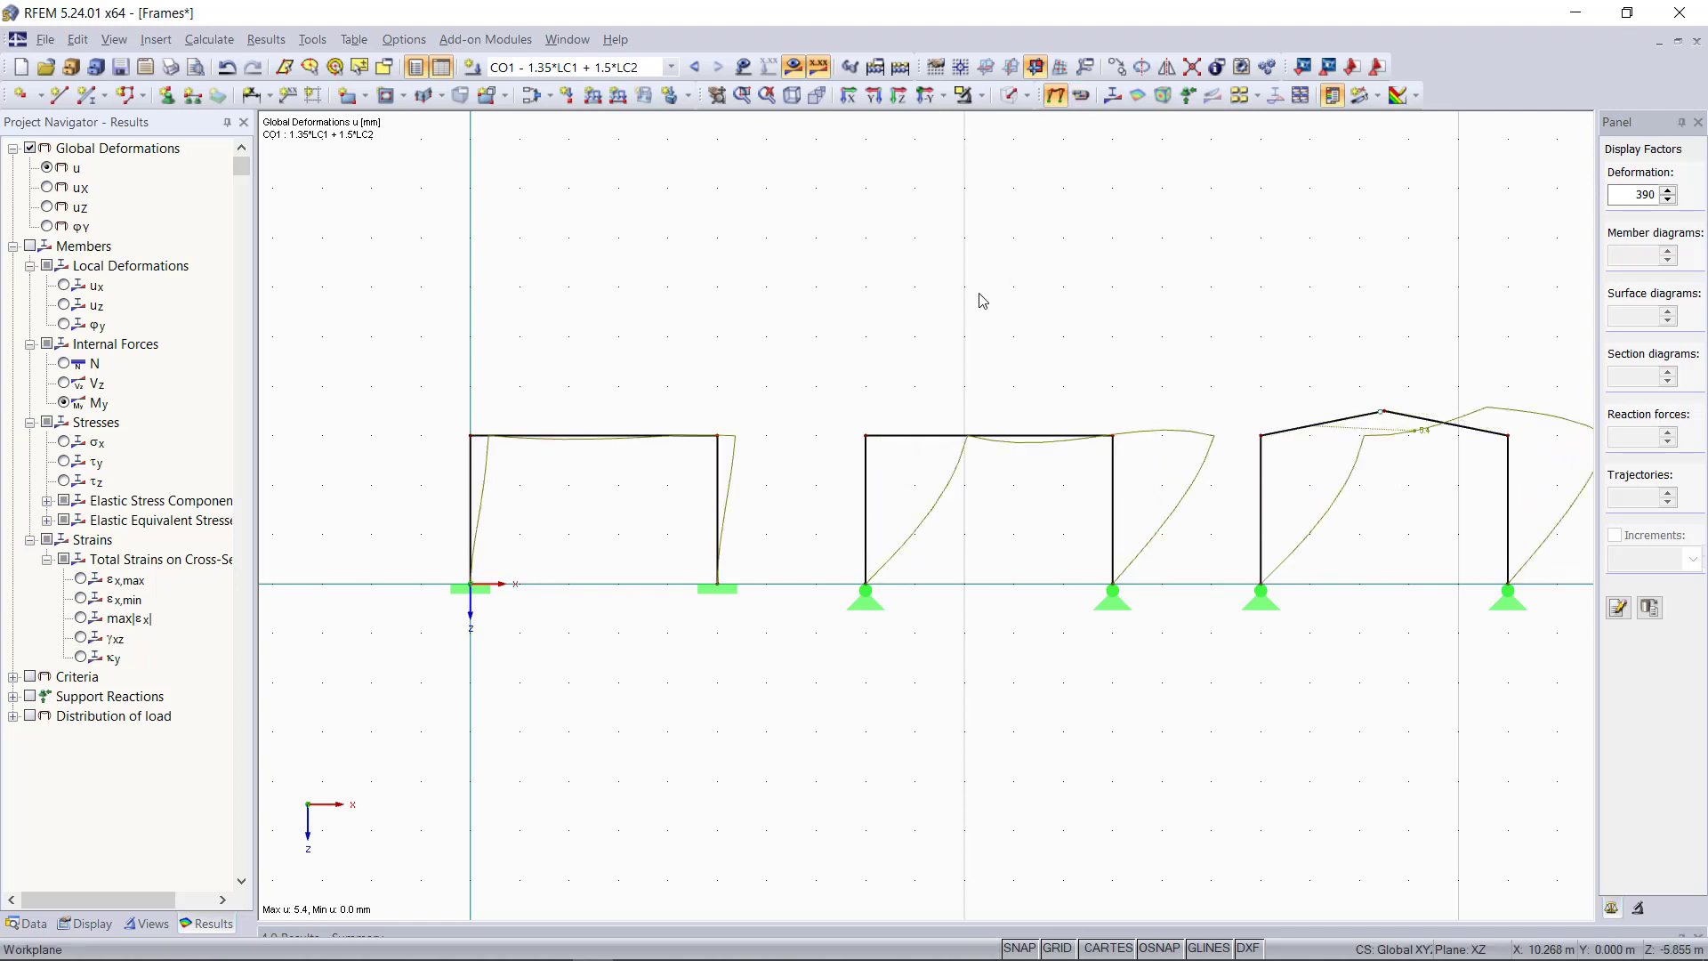
Display the members' My bending moment diagrams and compare them across the Self-weight, Wind and combined load results
left_click(72, 404)
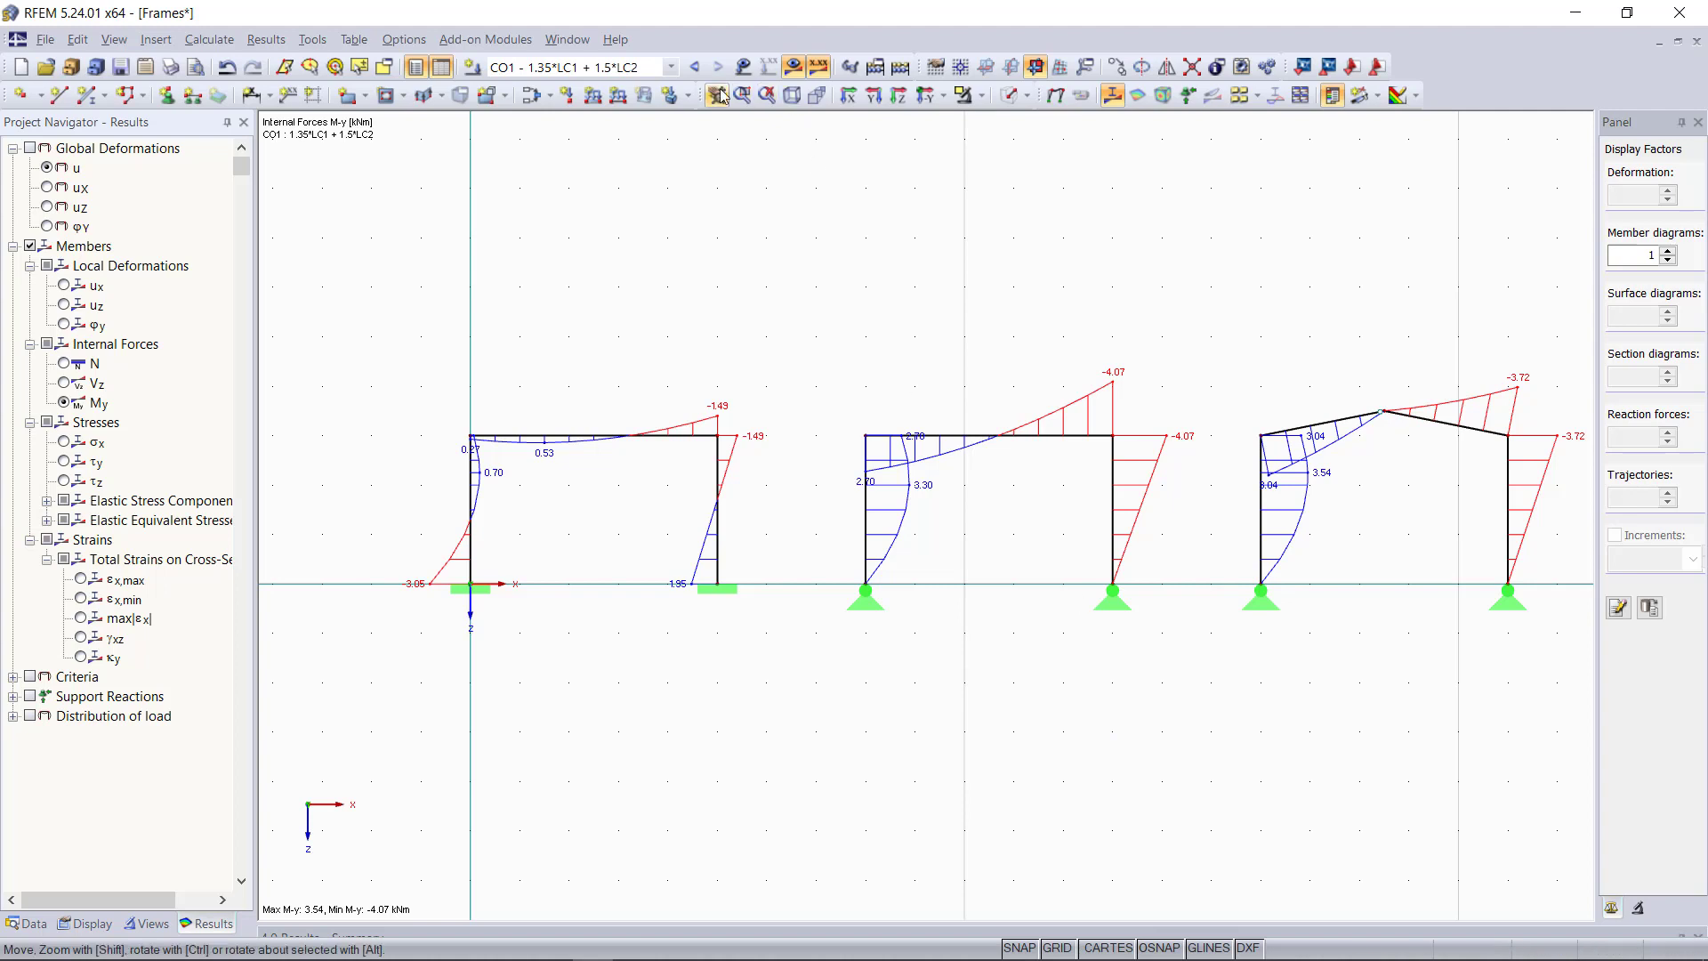
left_click(698, 69)
left_click(699, 71)
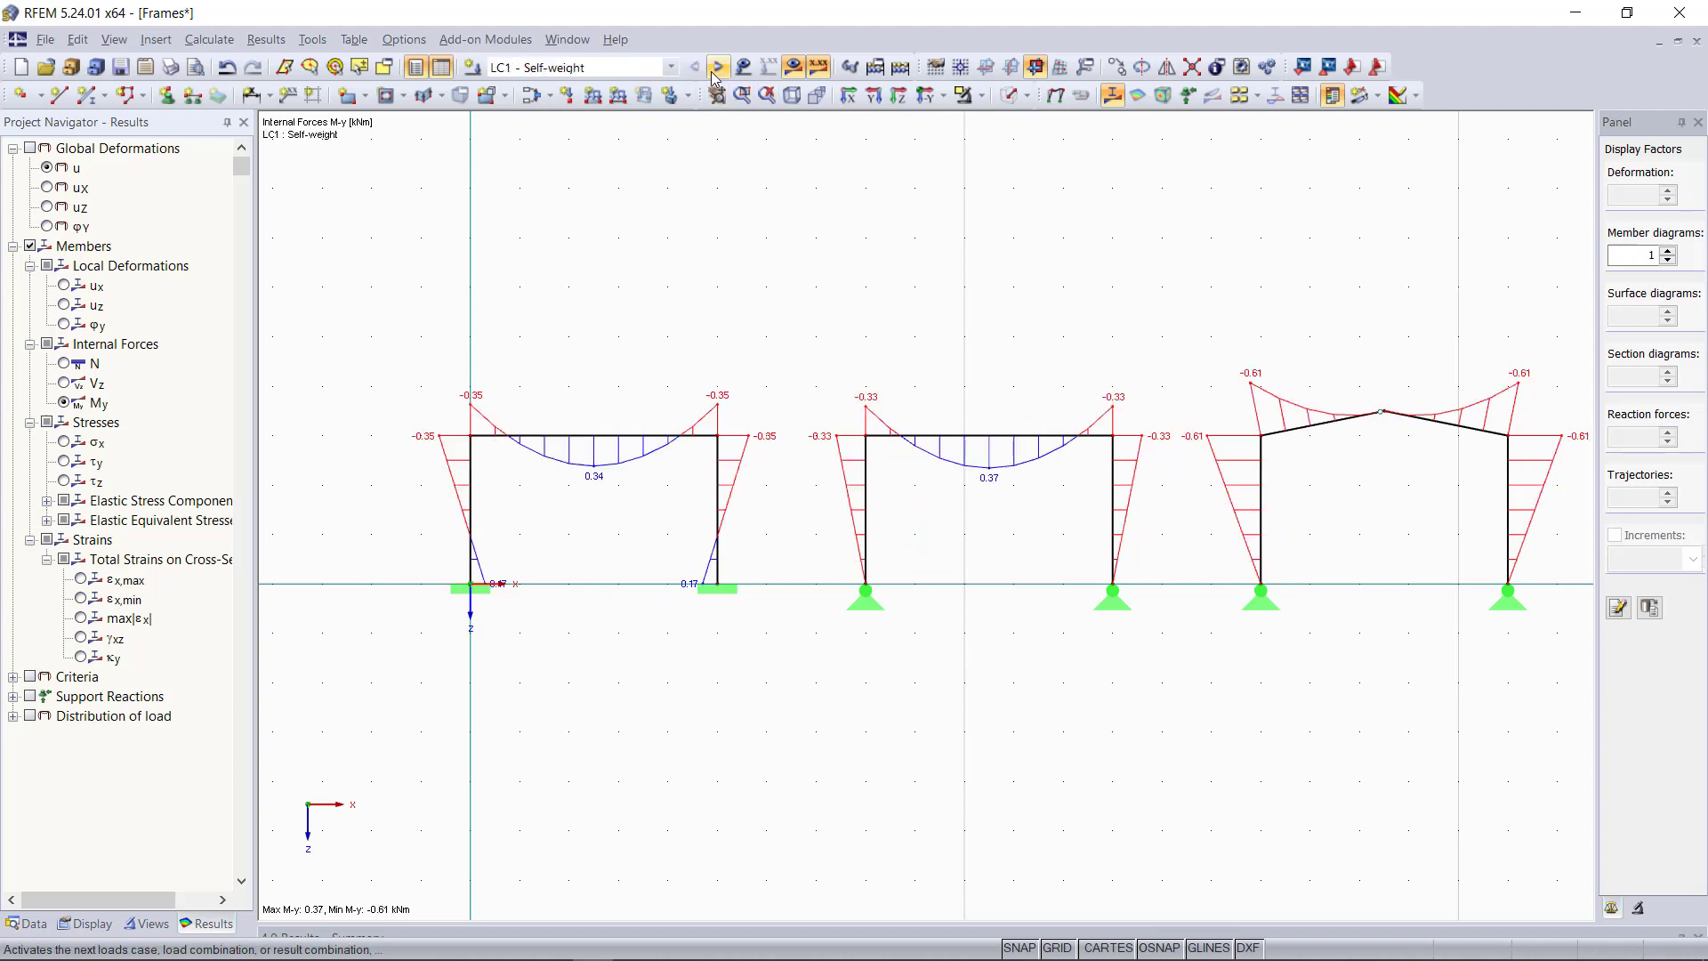
left_click(720, 70)
left_click(720, 69)
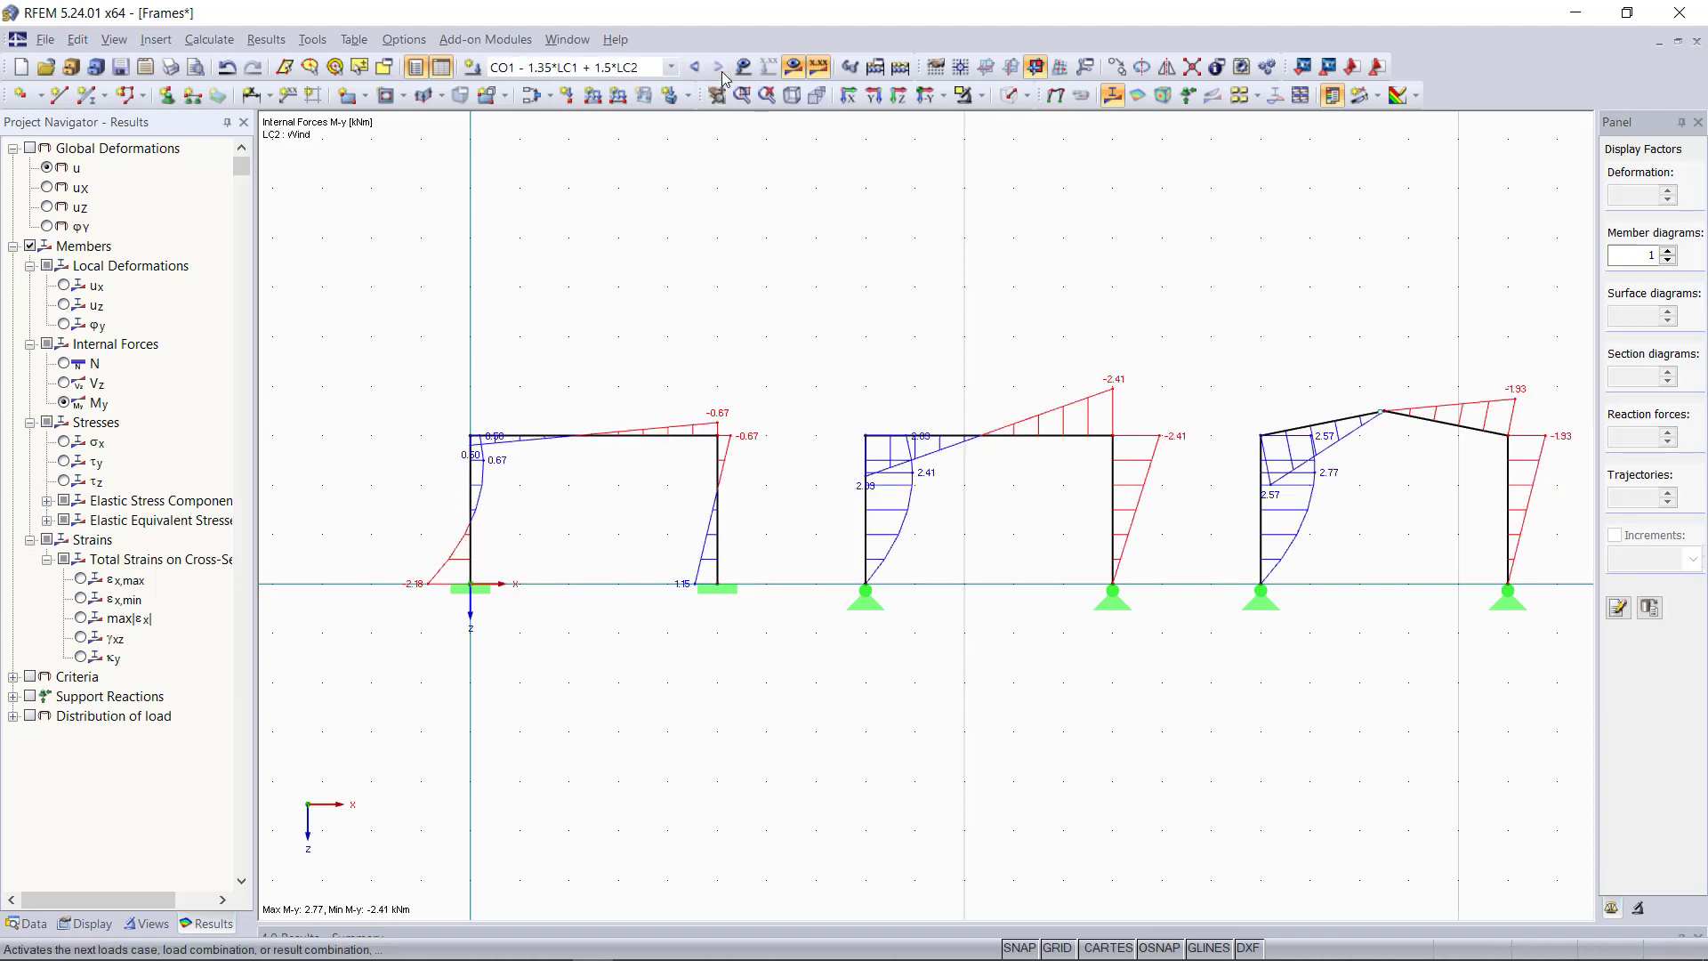